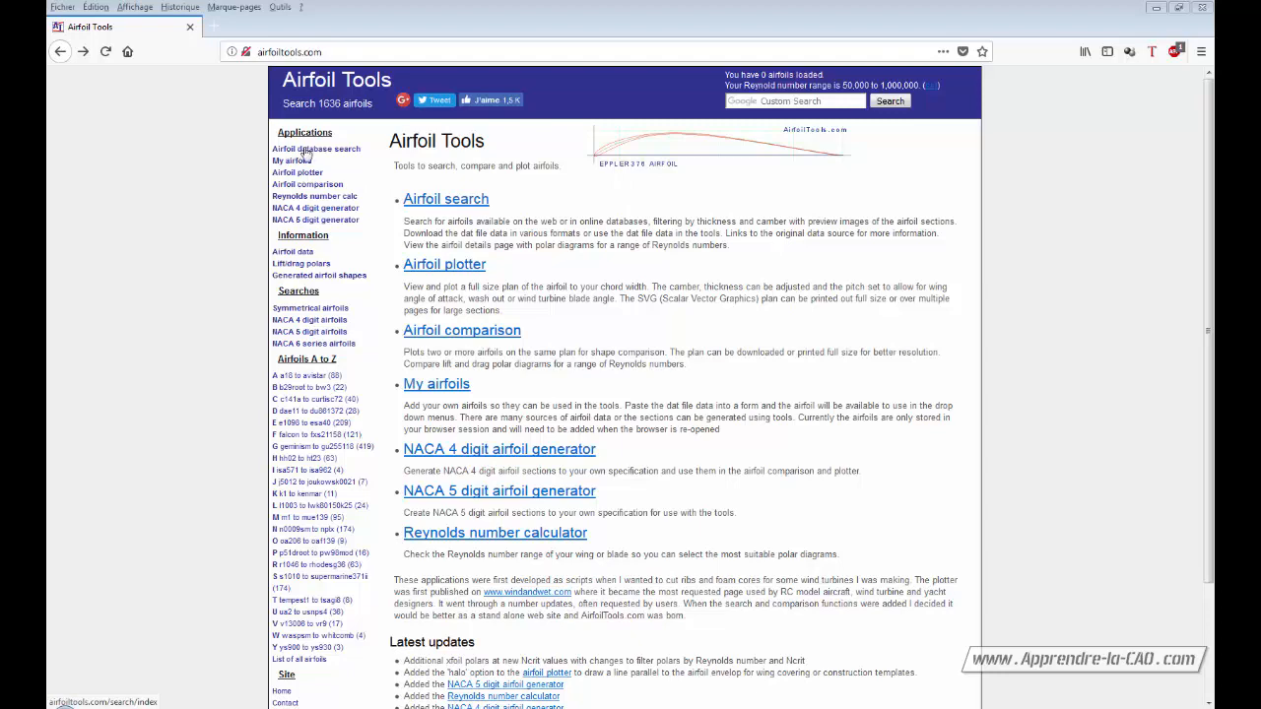
# Search the airfoil database for the profile 4424.
pyautogui.click(323, 151)
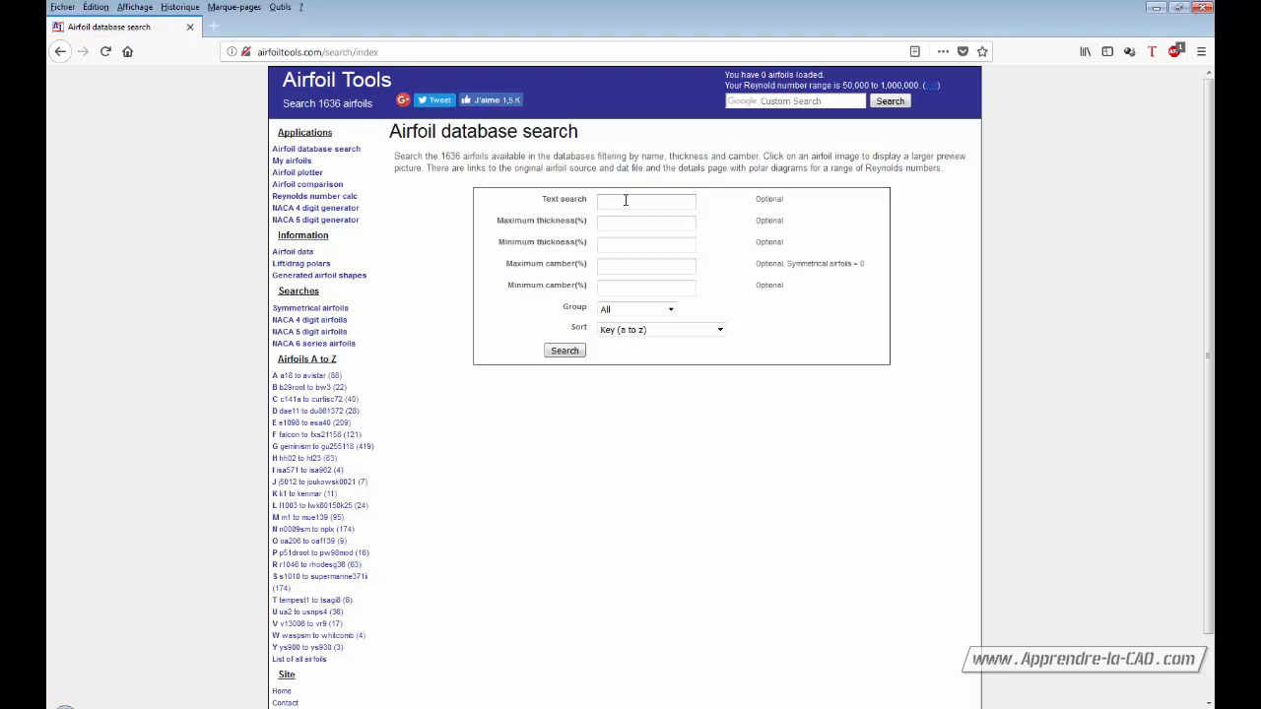
pyautogui.click(625, 200)
pyautogui.write('4424')
pyautogui.press('Return')
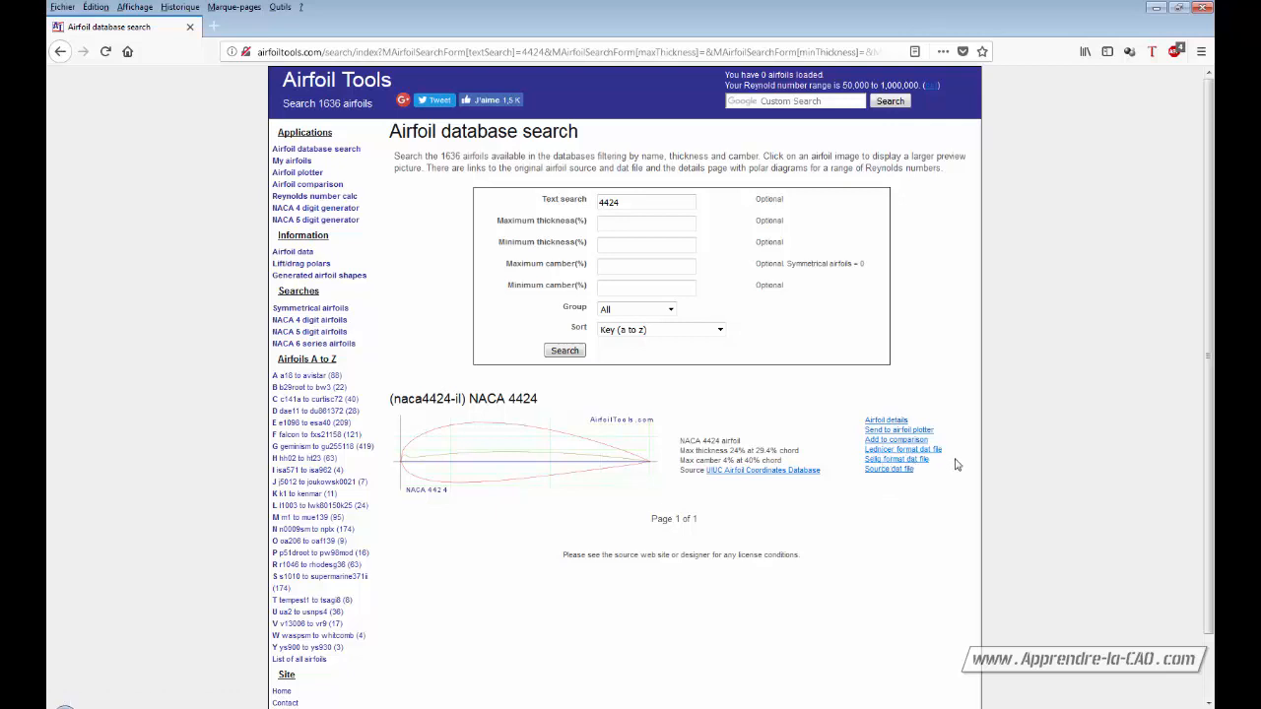
# Inspect the NACA 4424 coordinates in the Selig format dat file, close them and bring up the options for that file's link.
pyautogui.click(882, 460)
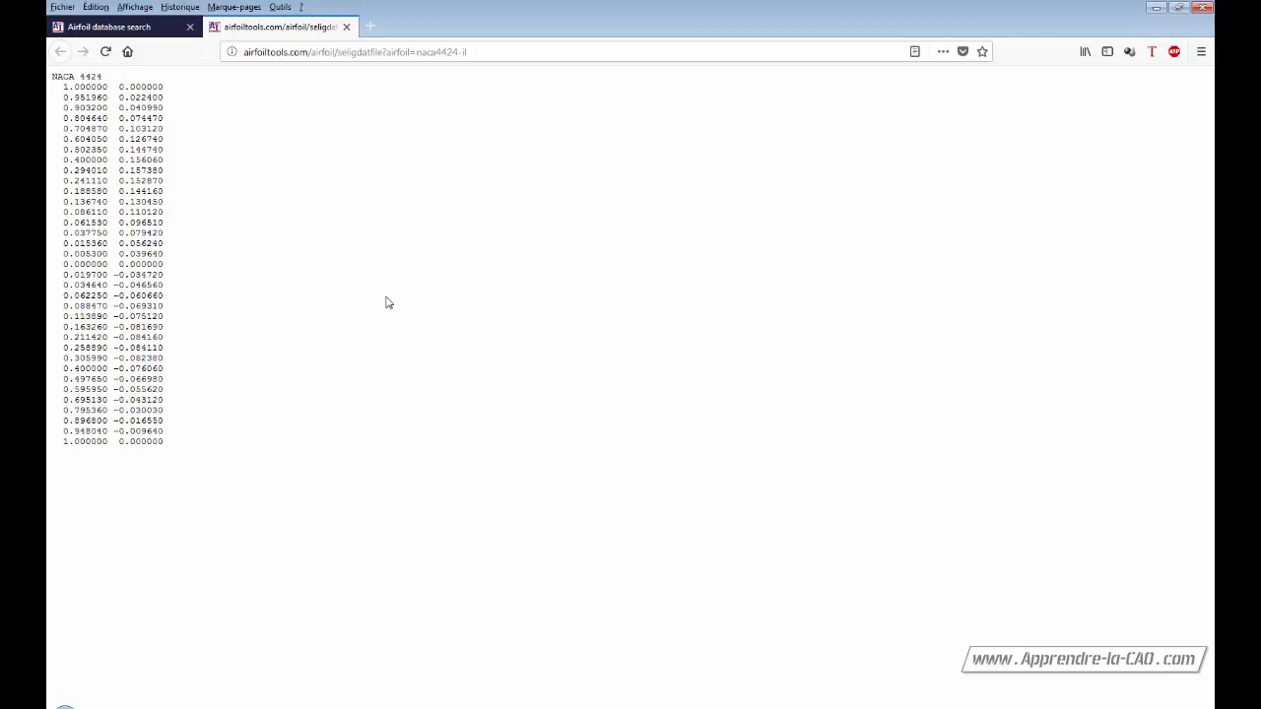
pyautogui.moveTo(194, 442); pyautogui.dragTo(49, 87)
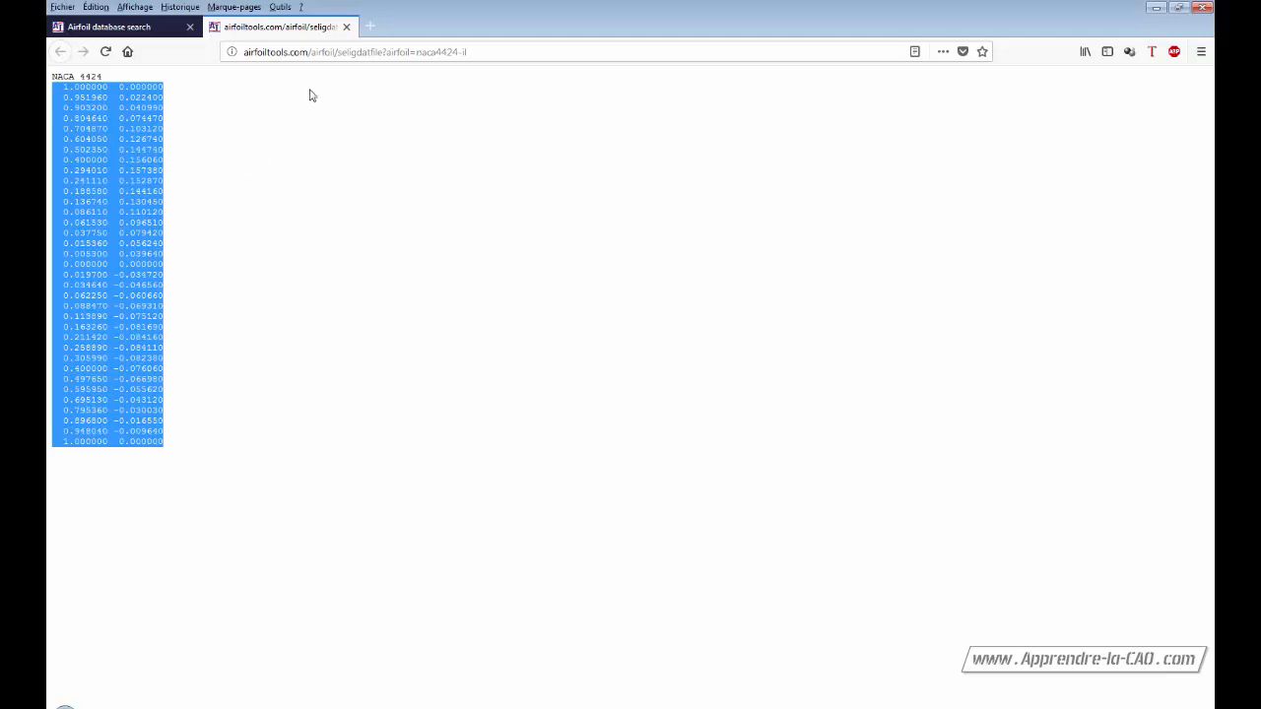
pyautogui.click(347, 28)
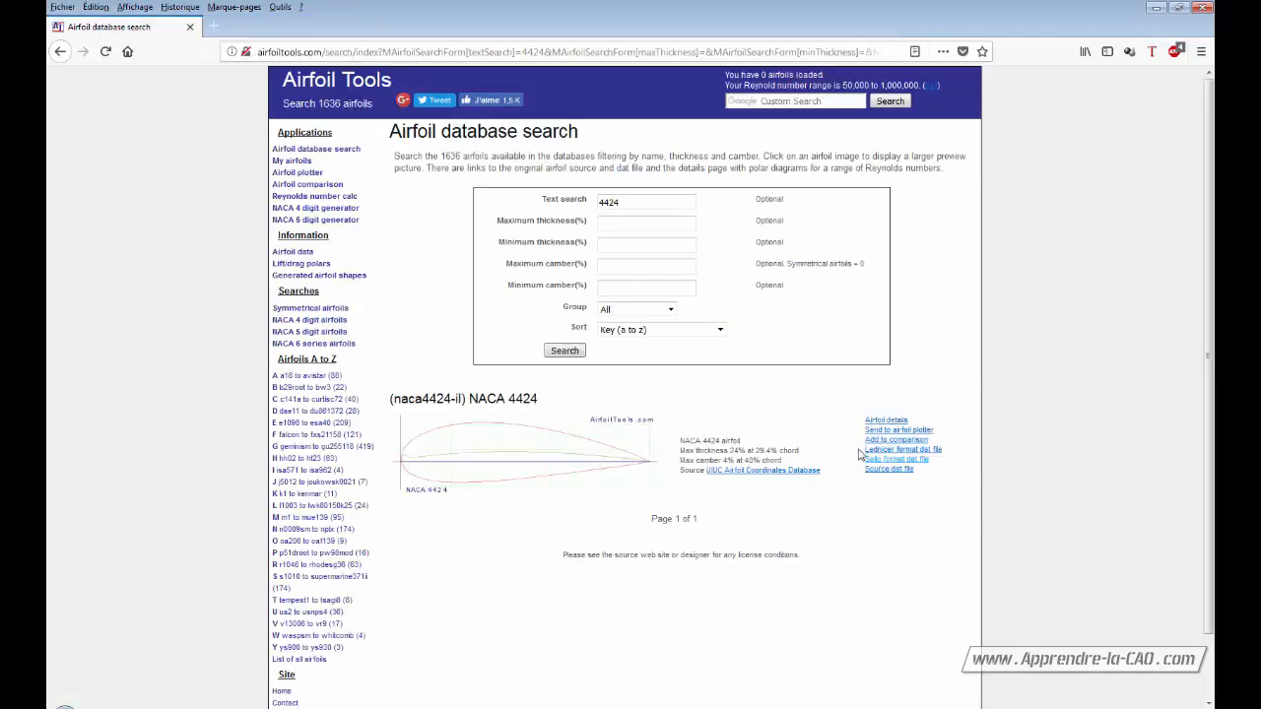
pyautogui.rightClick(894, 463)
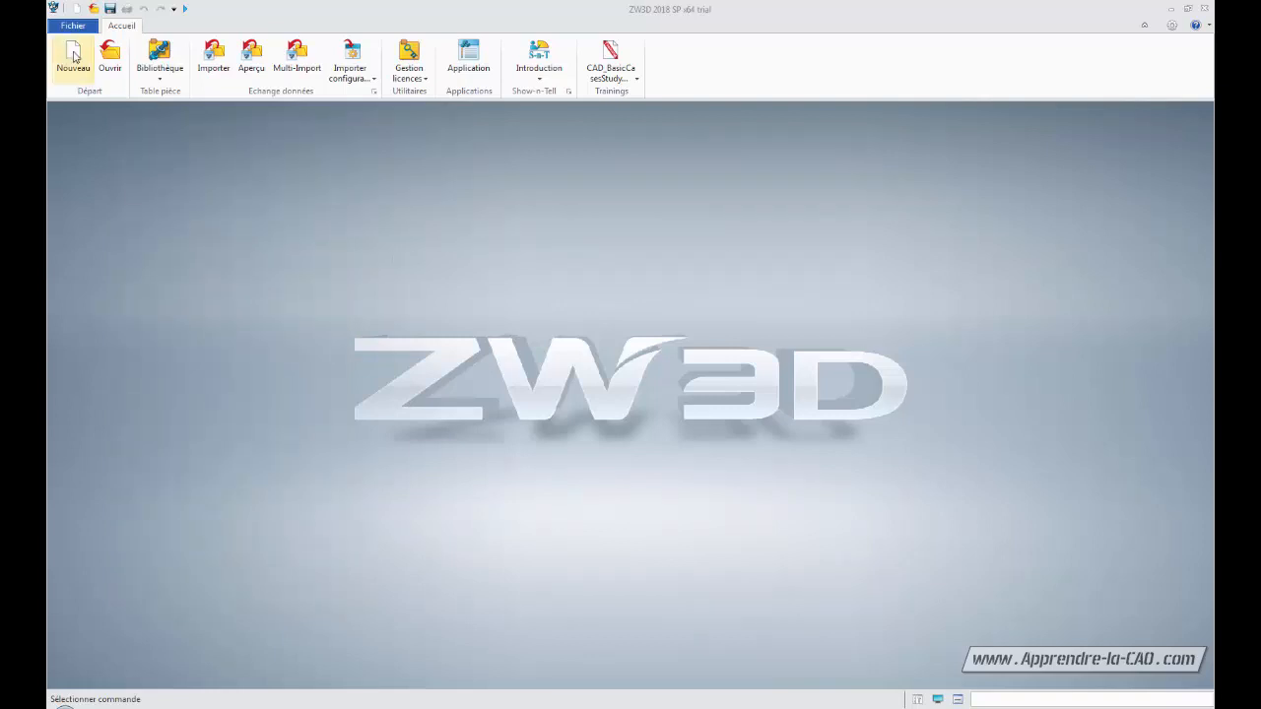
# Switch to ZW3D and create a new part/assembly file named Aile with the default template.
pyautogui.click(73, 57)
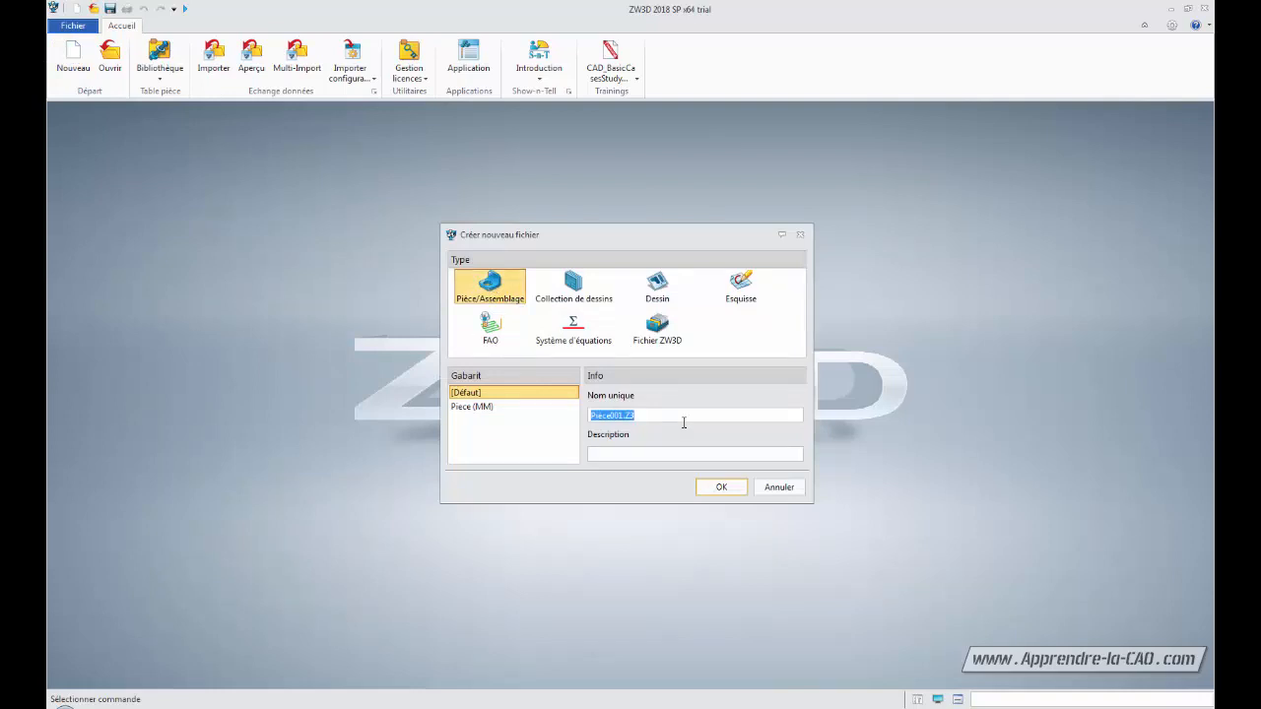
pyautogui.click(612, 414)
pyautogui.moveTo(615, 415); pyautogui.dragTo(558, 423)
pyautogui.press('BackSpace')
pyautogui.press('Delete')
pyautogui.press('Delete')
pyautogui.write('Alle')
pyautogui.press('Return')
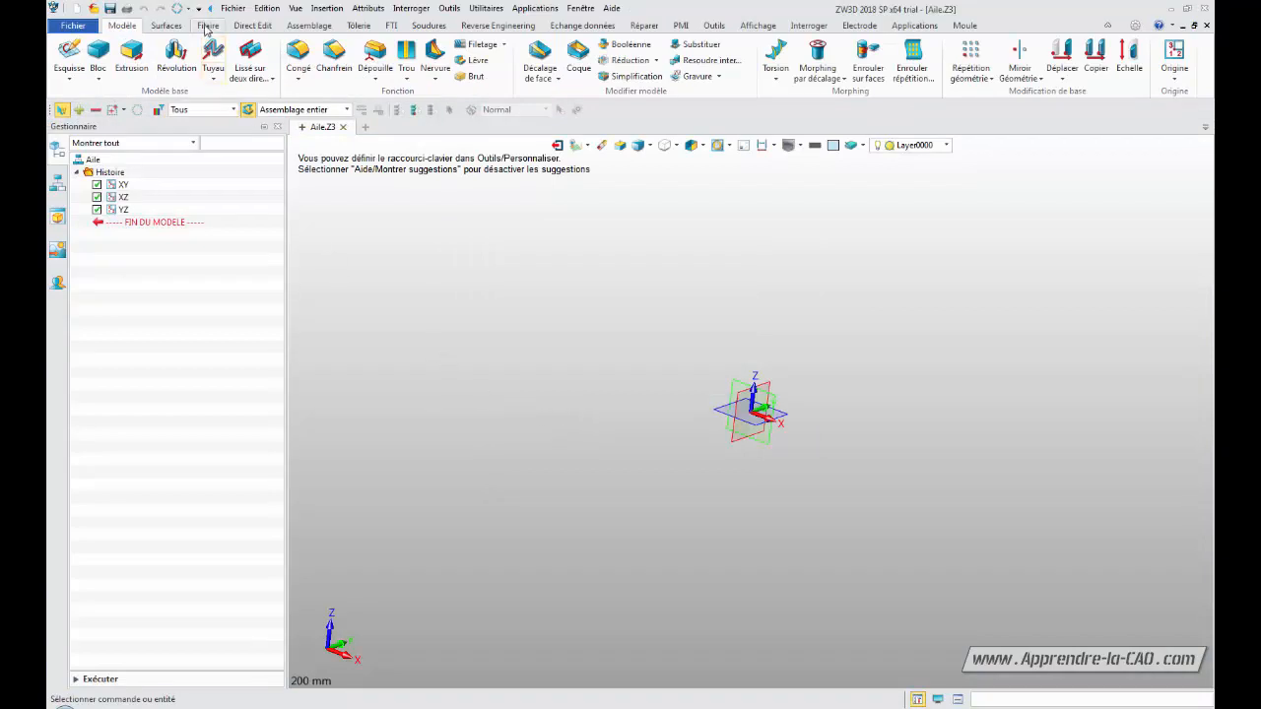
pyautogui.click(207, 25)
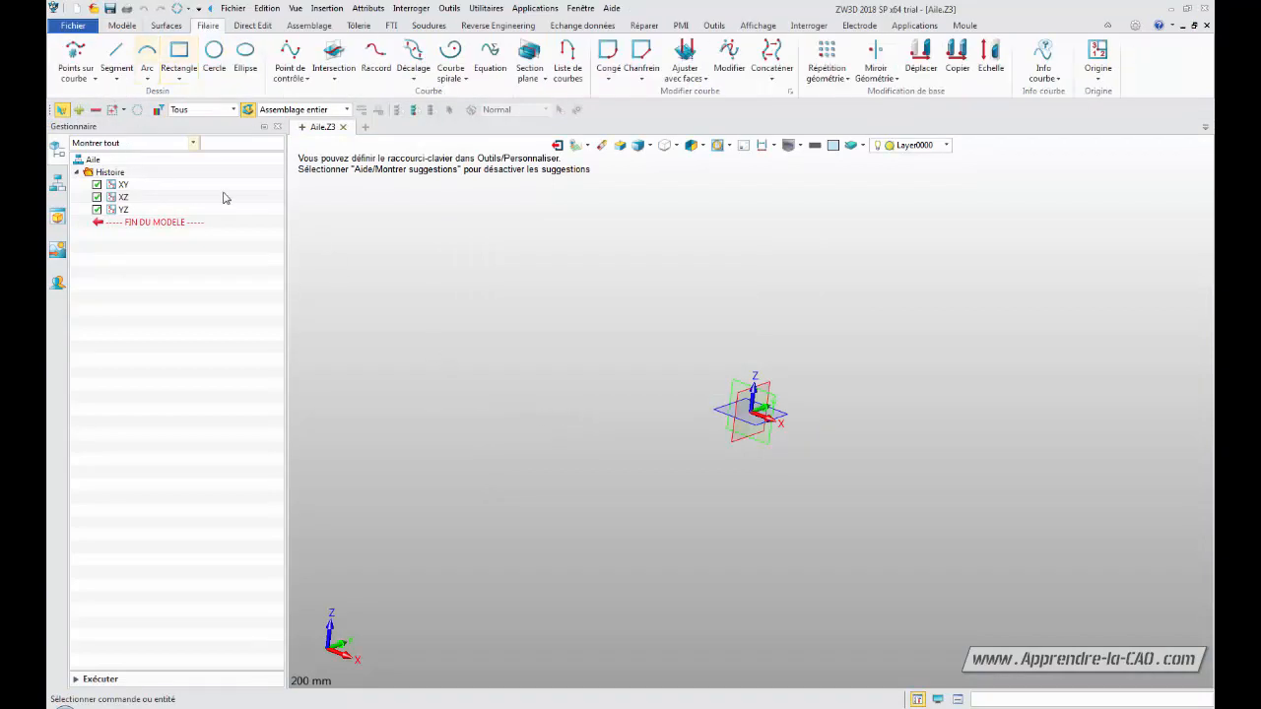
pyautogui.click(95, 79)
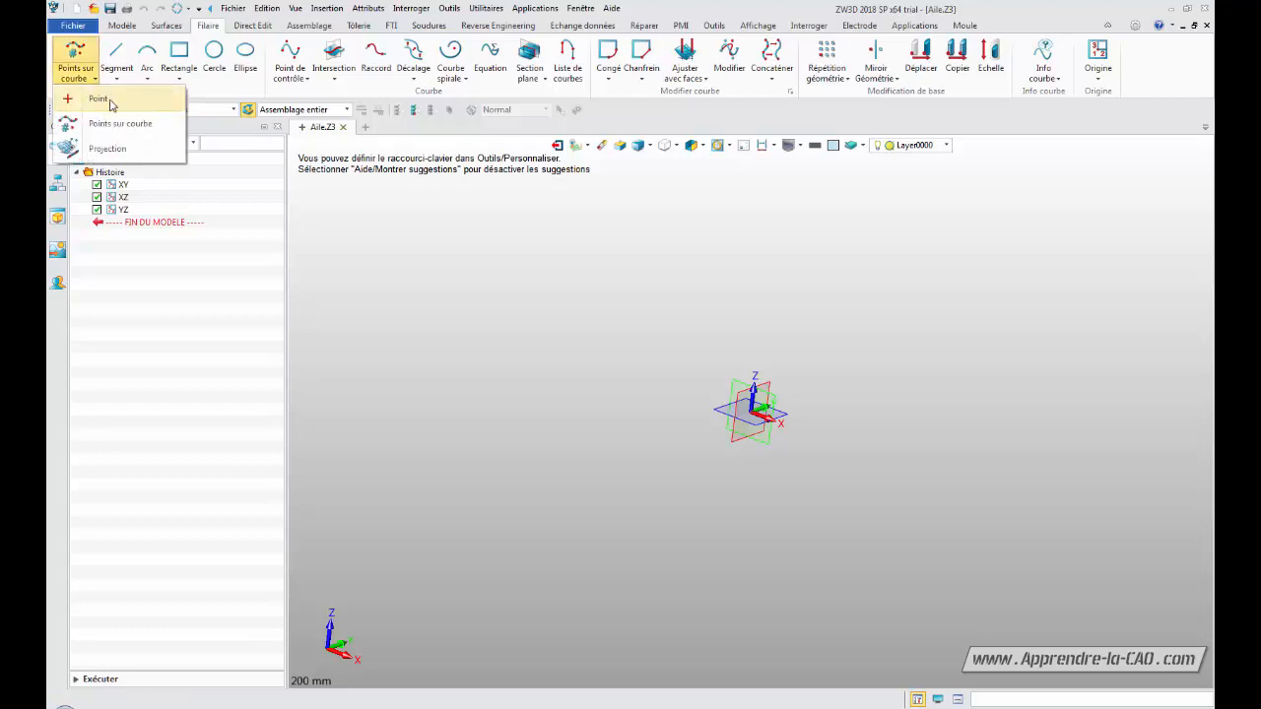
pyautogui.click(98, 100)
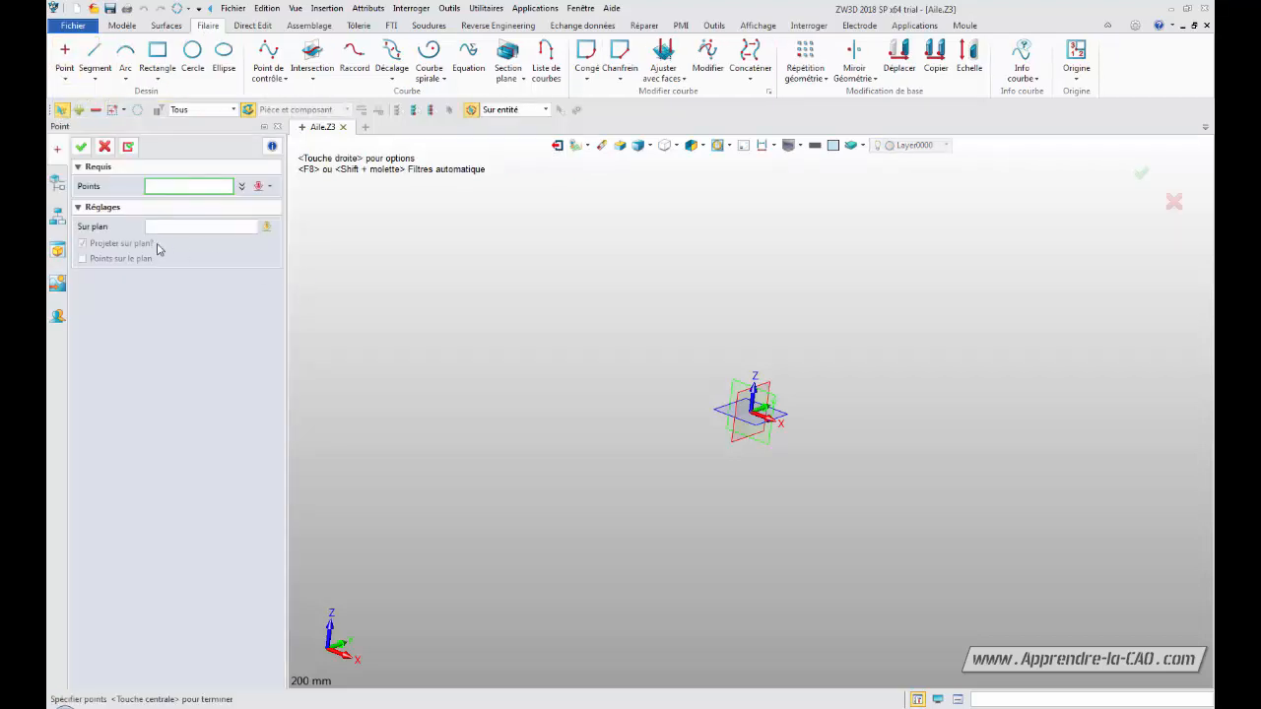
pyautogui.click(258, 186)
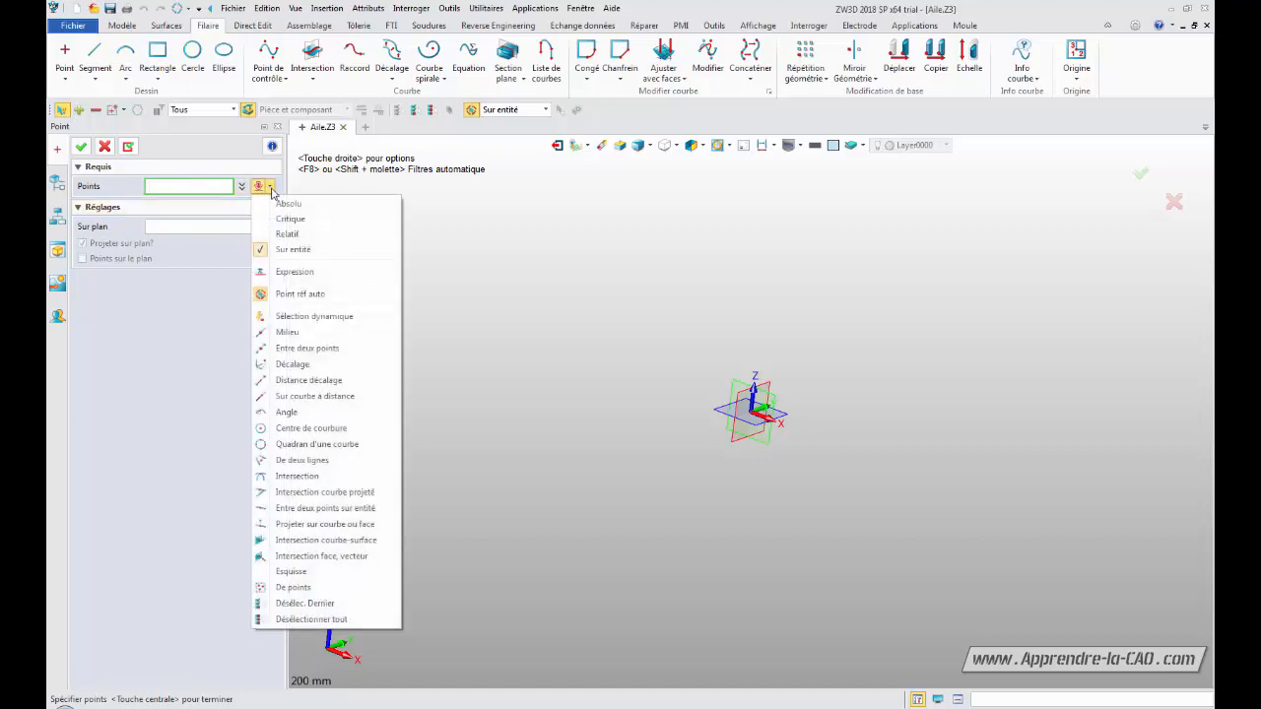
pyautogui.click(138, 363)
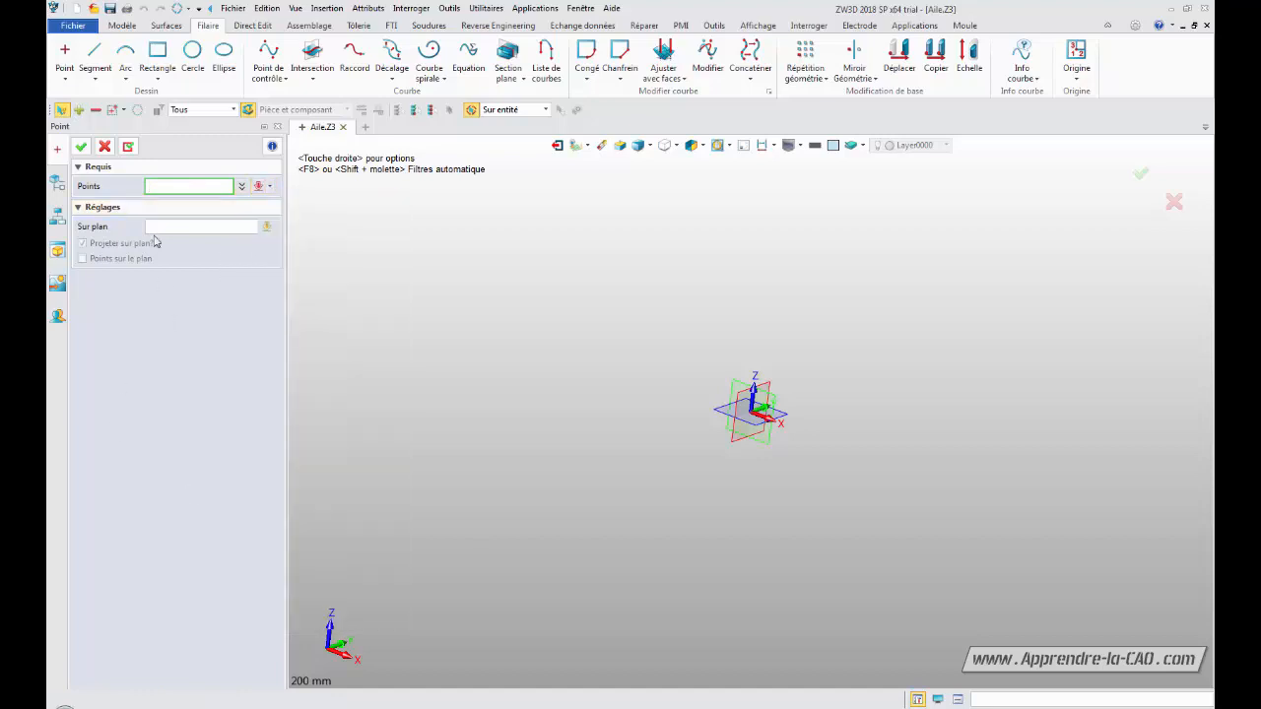
pyautogui.click(105, 145)
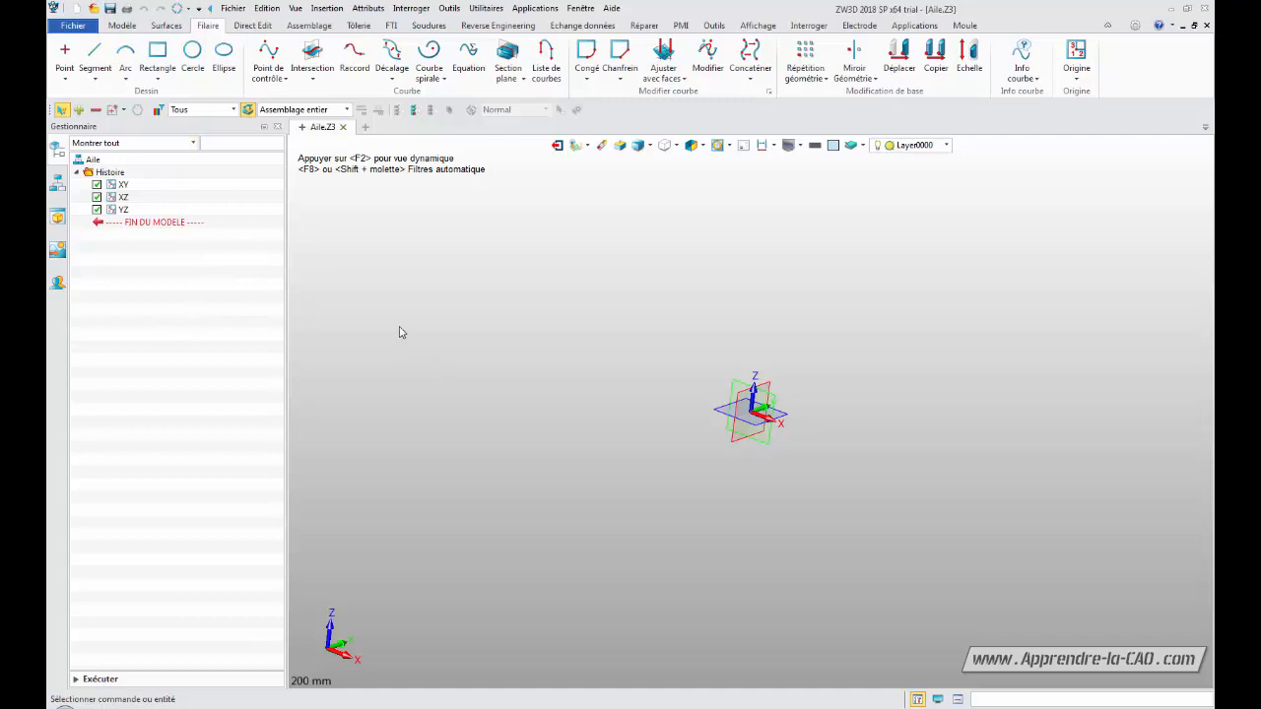
# Start the import of points from a file, dismiss the file selection and consult the command's help for the required file format.
pyautogui.click(497, 25)
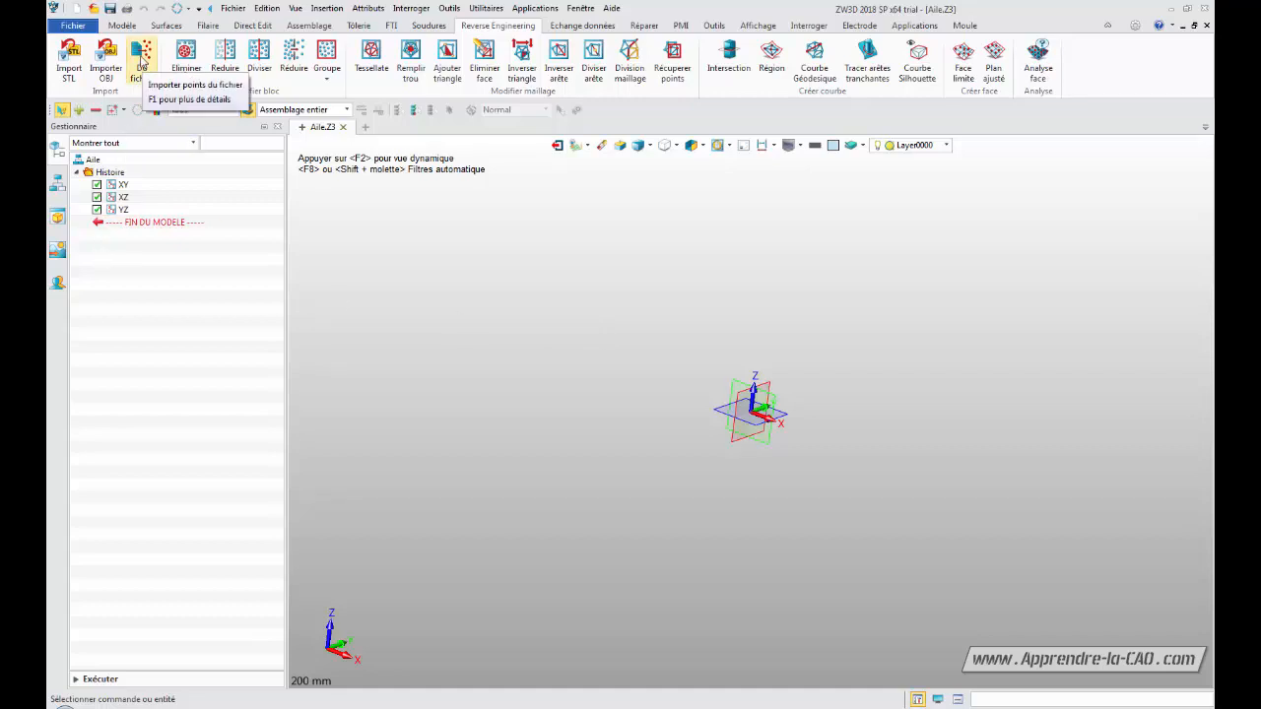
pyautogui.click(141, 61)
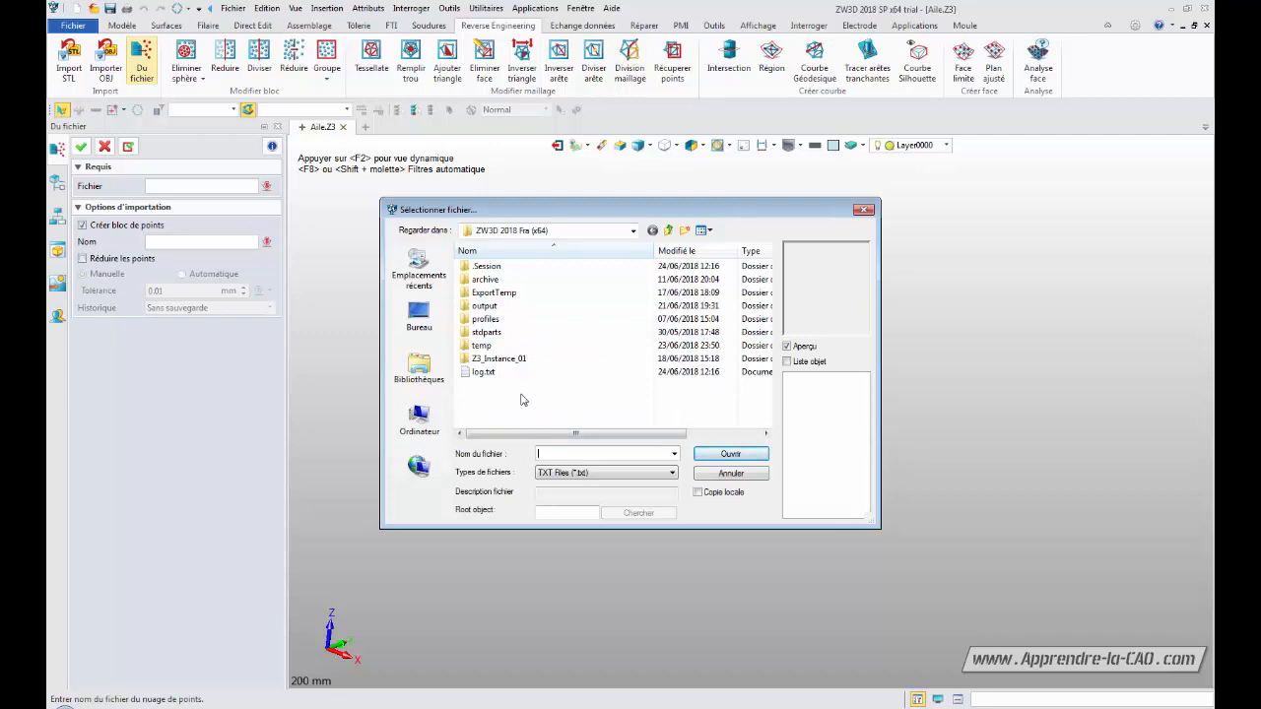
pyautogui.click(865, 209)
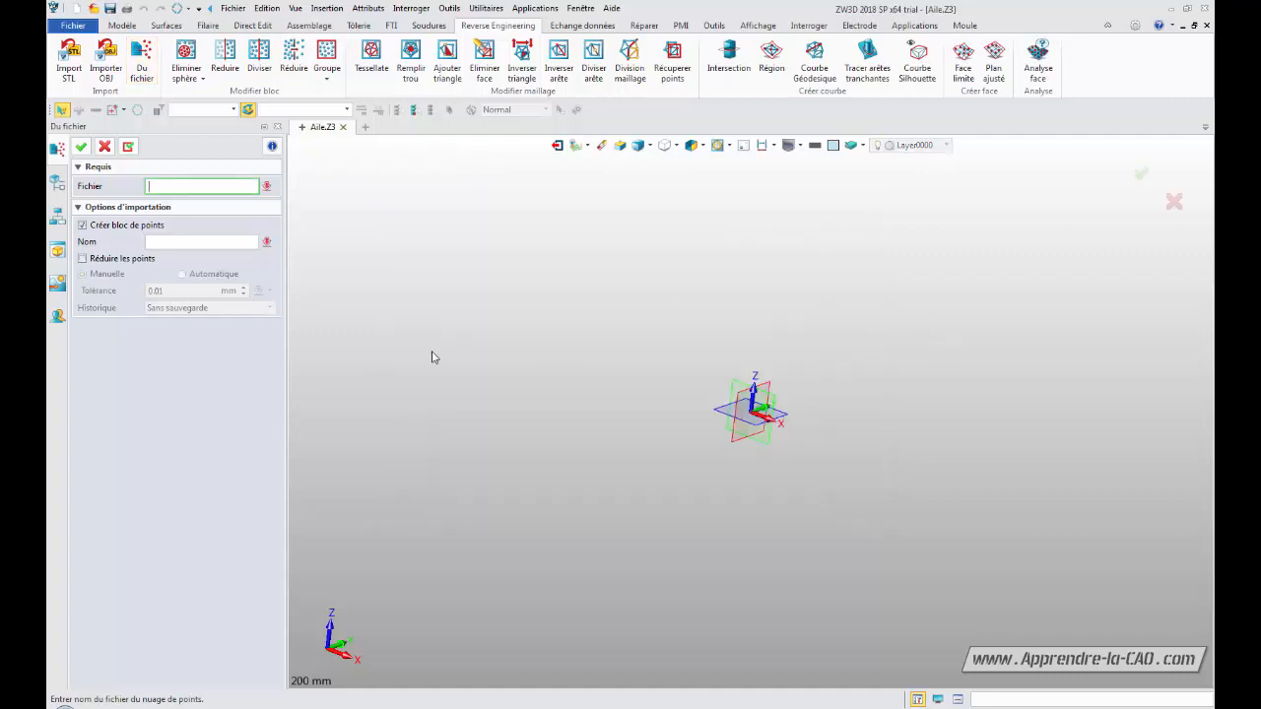
pyautogui.press('F1')
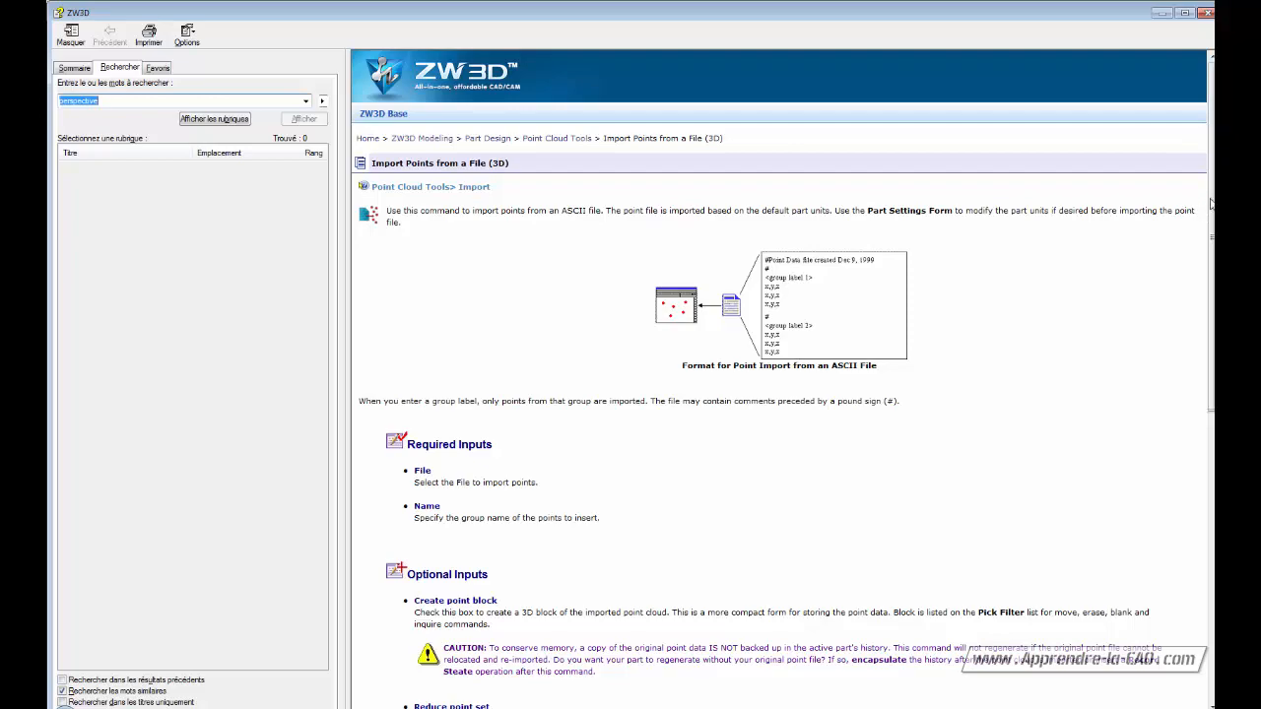
pyautogui.moveTo(1210, 207)
pyautogui.mouseDown()
pyautogui.moveTo(1200, 508)
pyautogui.moveTo(1199, 204)
pyautogui.mouseUp()
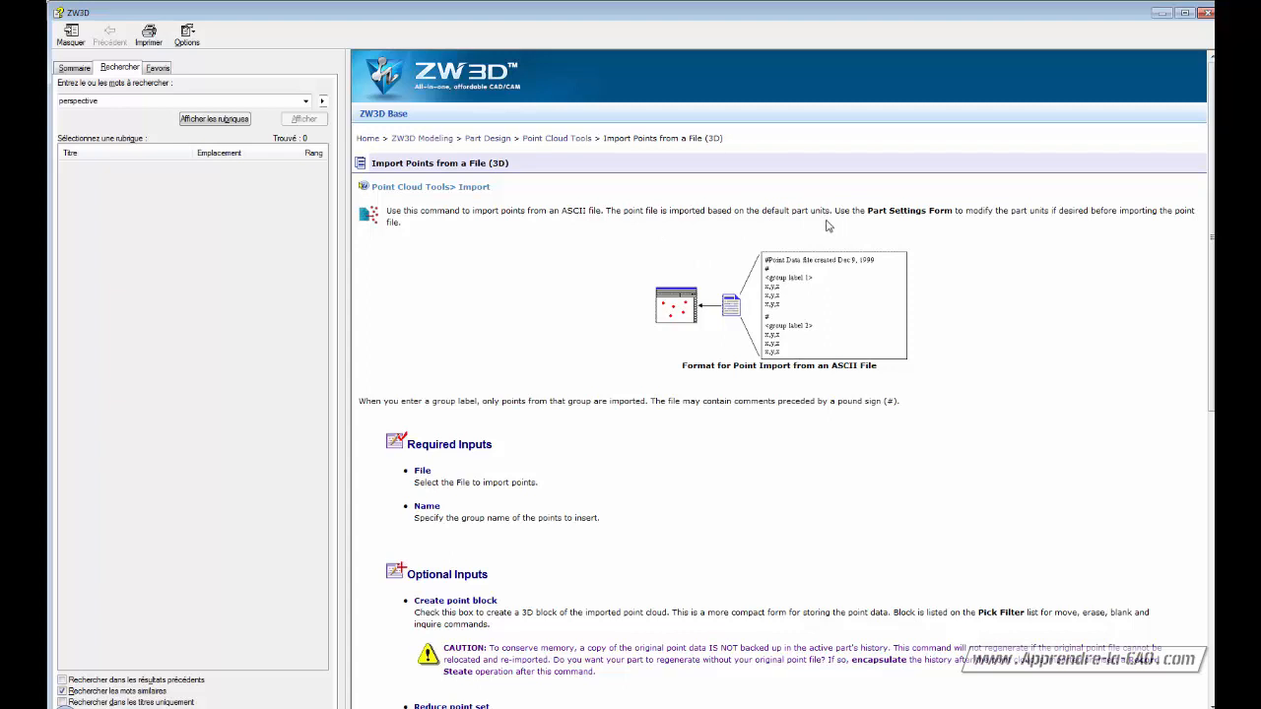
# Examine the header line and column separators in NACA_4424_Seilig.txt against the point import format.
pyautogui.hotkey('alt', 'Tab')
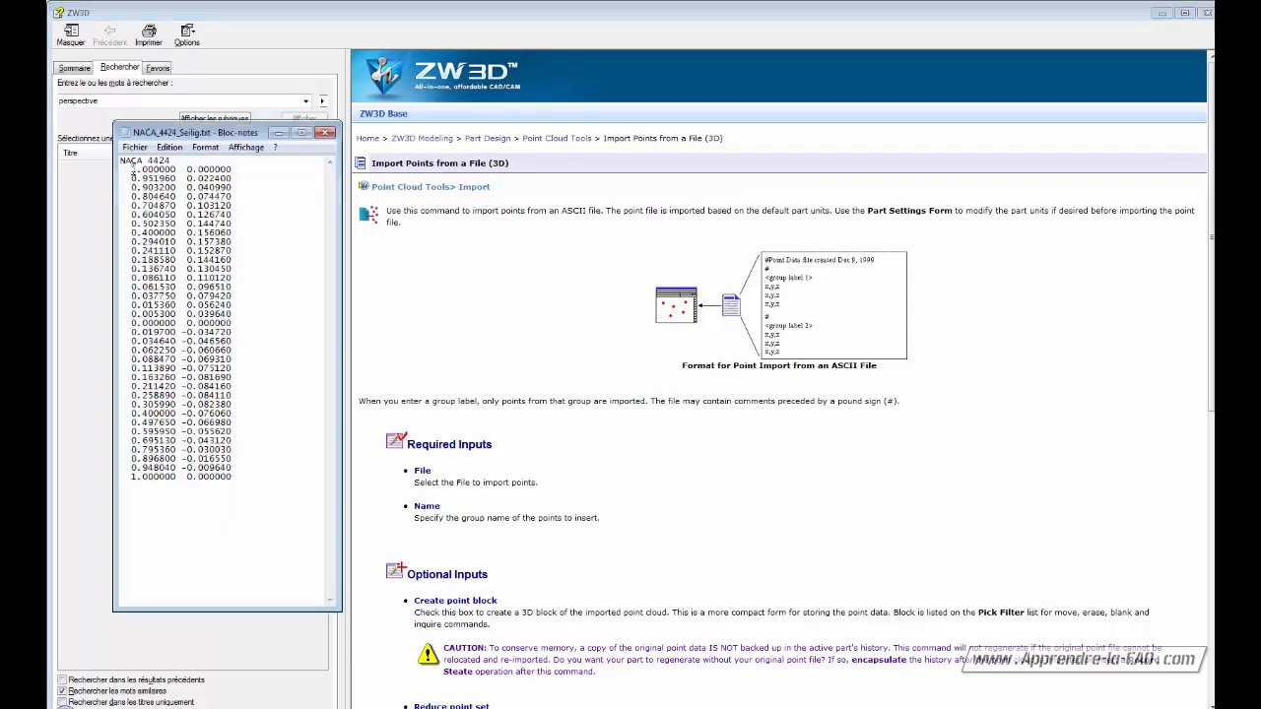
pyautogui.moveTo(131, 169); pyautogui.dragTo(175, 170)
pyautogui.click(469, 345)
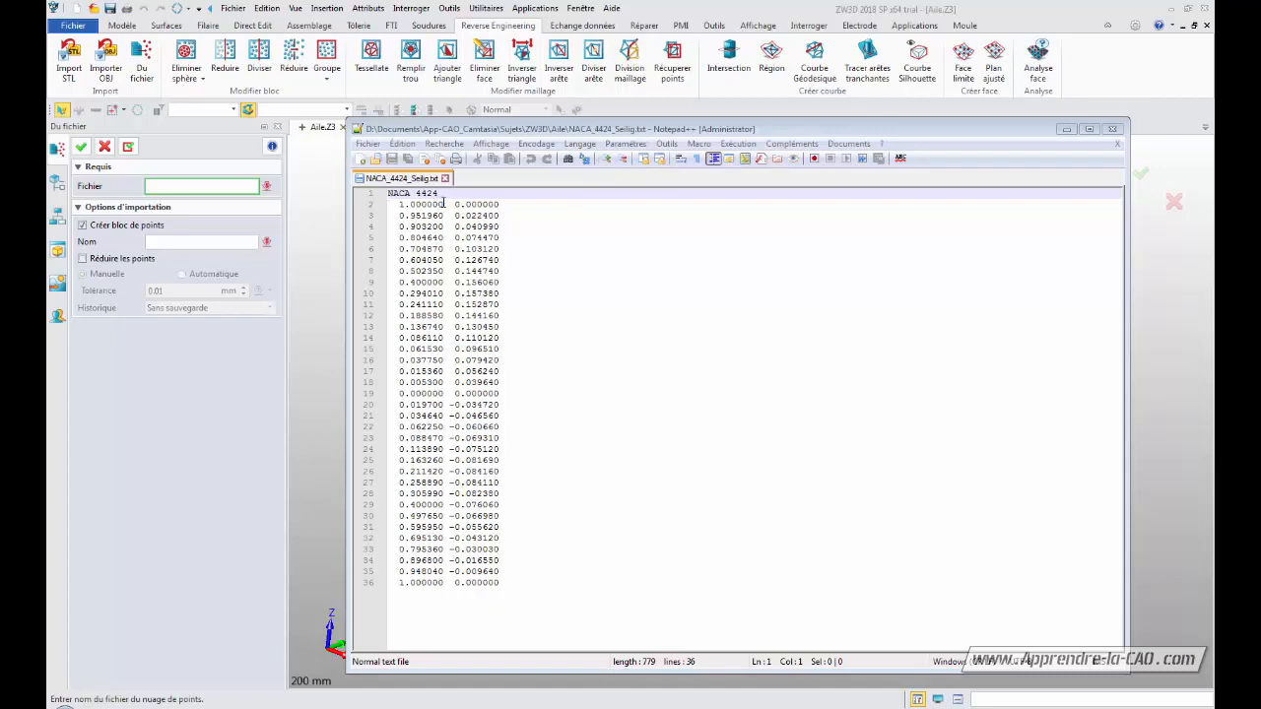
pyautogui.moveTo(443, 204); pyautogui.dragTo(451, 204)
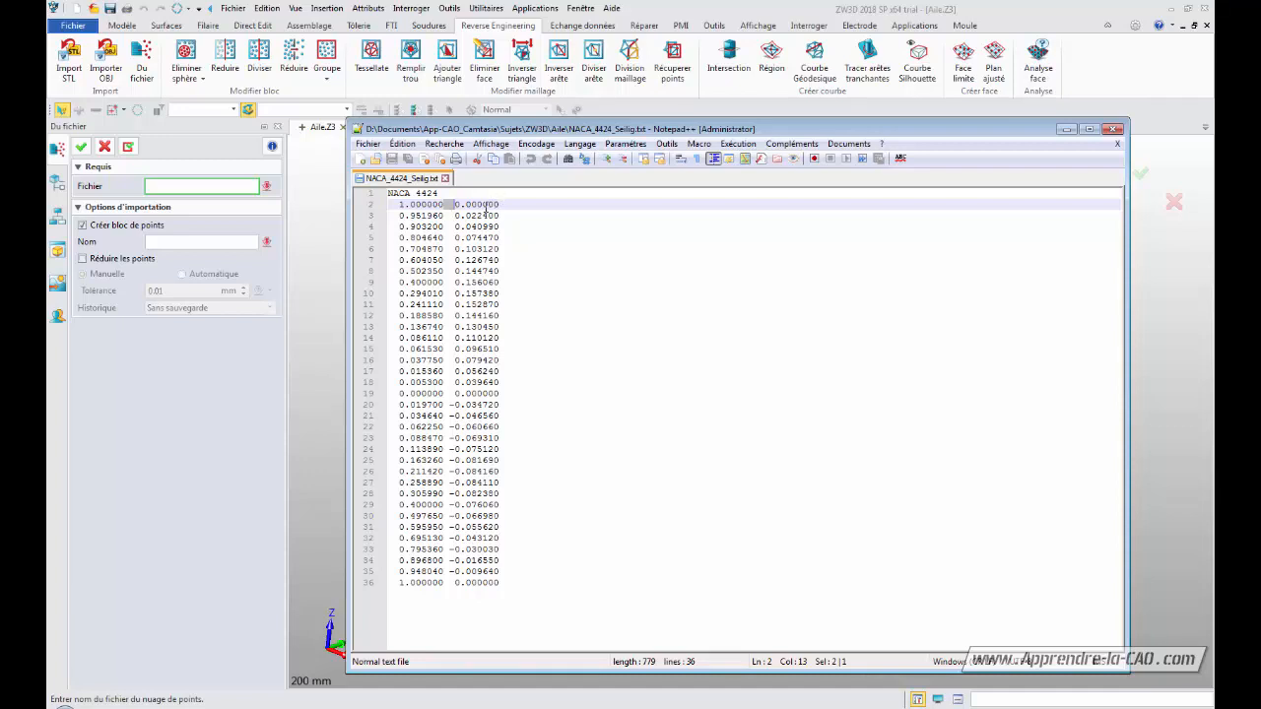
pyautogui.moveTo(445, 193); pyautogui.dragTo(377, 198)
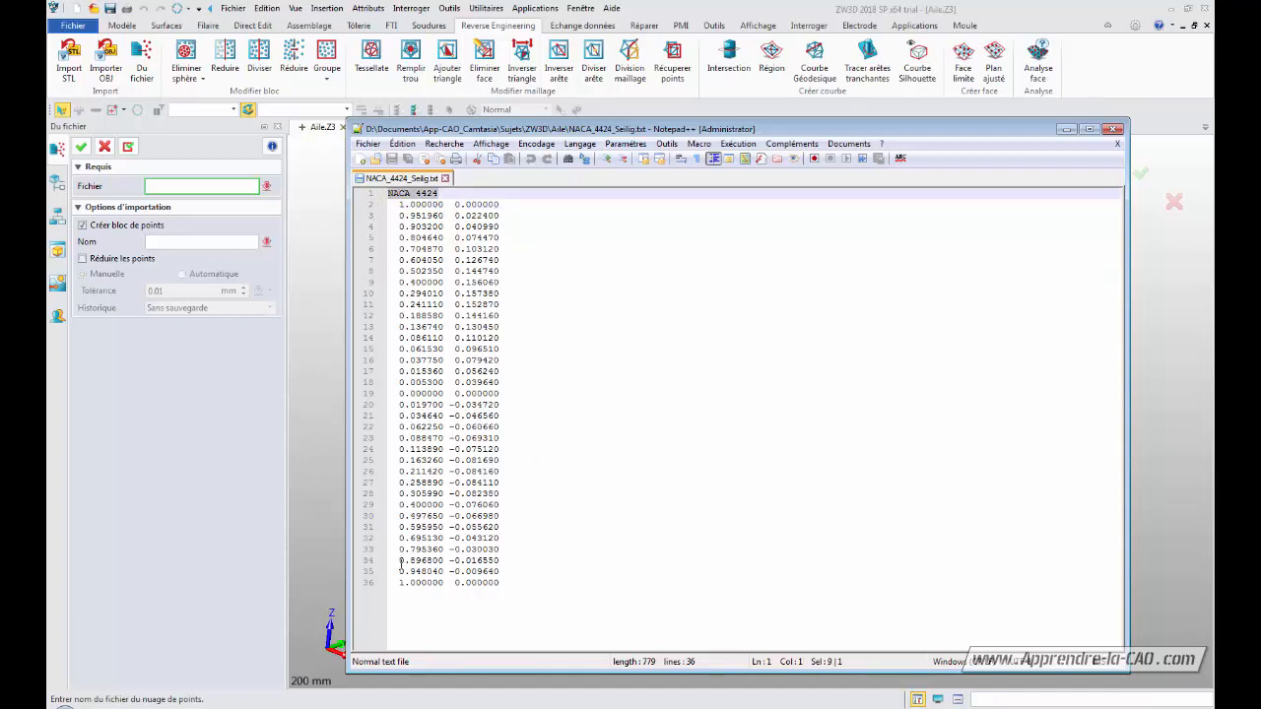
pyautogui.click(640, 386)
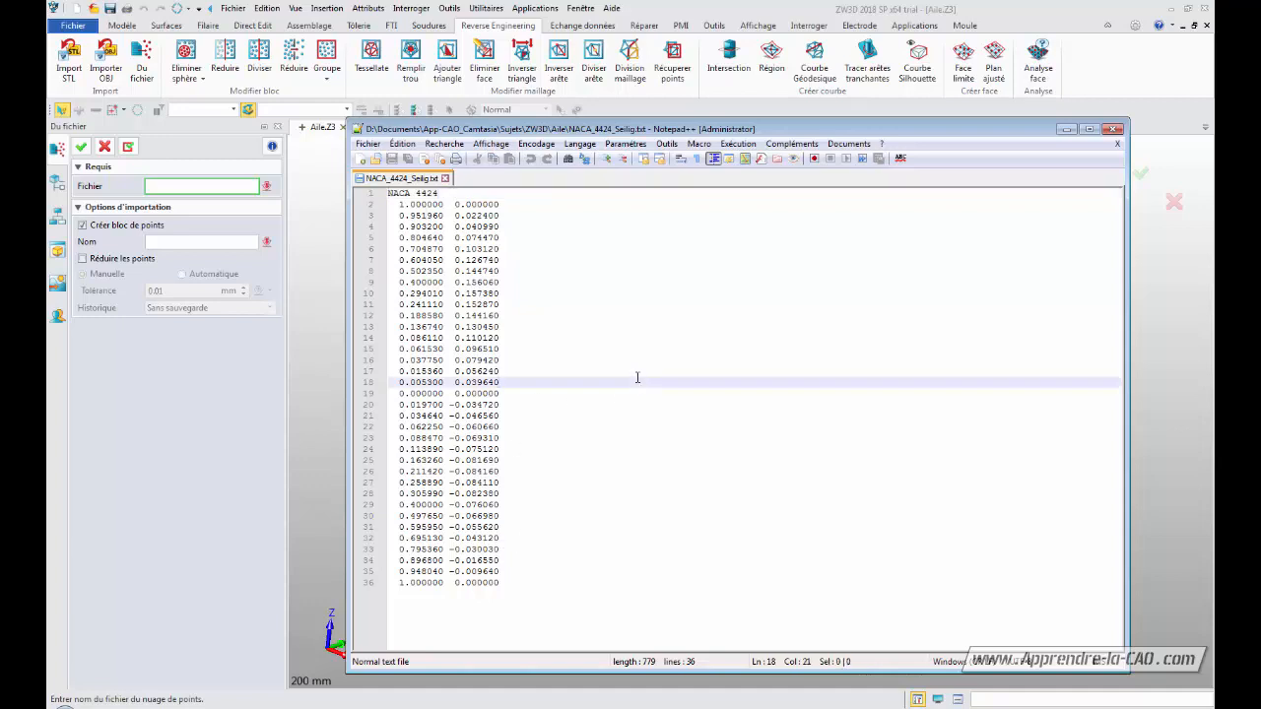
pyautogui.click(602, 470)
pyautogui.click(587, 309)
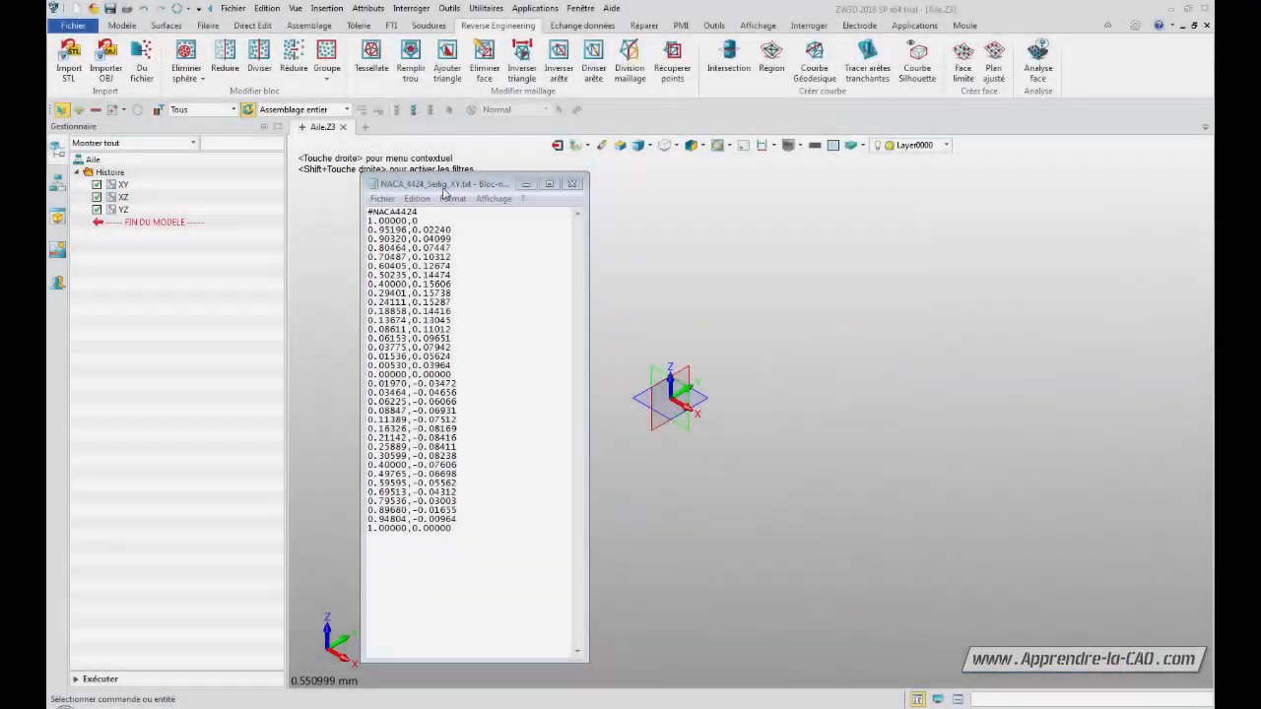
# Review the commented header and comma-separated coordinates in NACA_4424_Seilig_XY.txt, and close the file.
pyautogui.moveTo(444, 185); pyautogui.dragTo(459, 176)
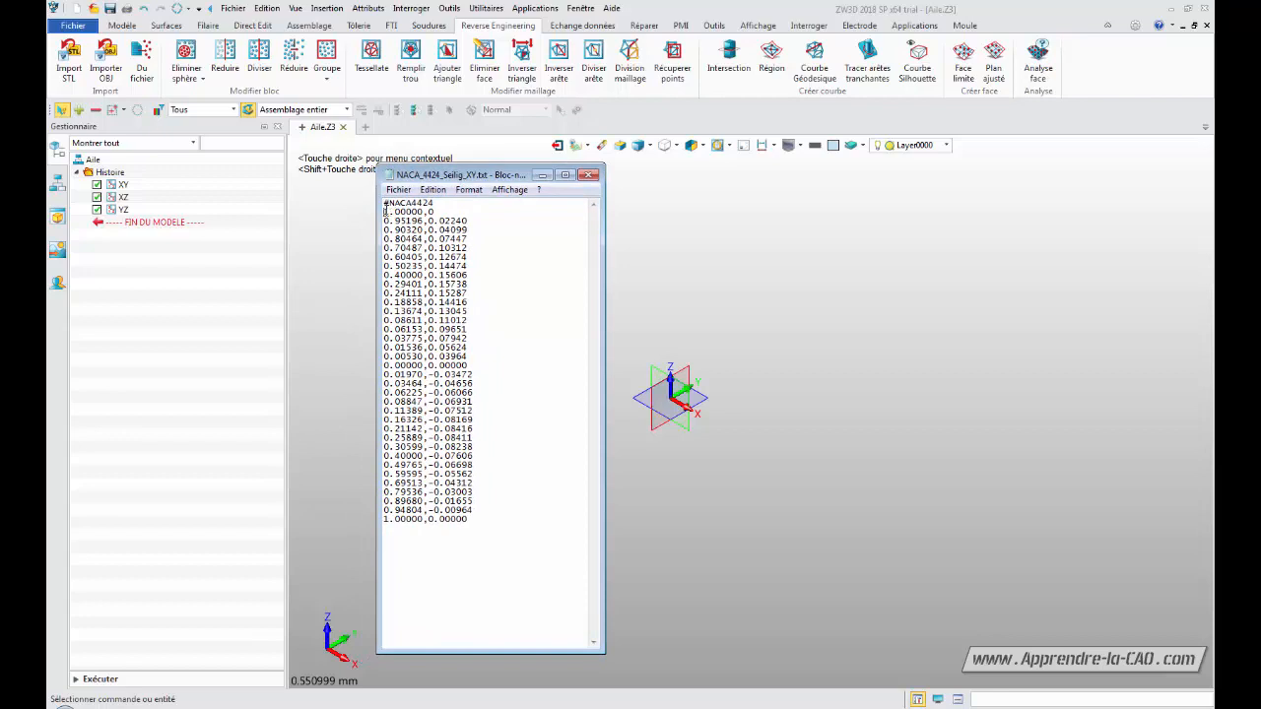
pyautogui.moveTo(384, 211); pyautogui.dragTo(430, 211)
pyautogui.click(588, 175)
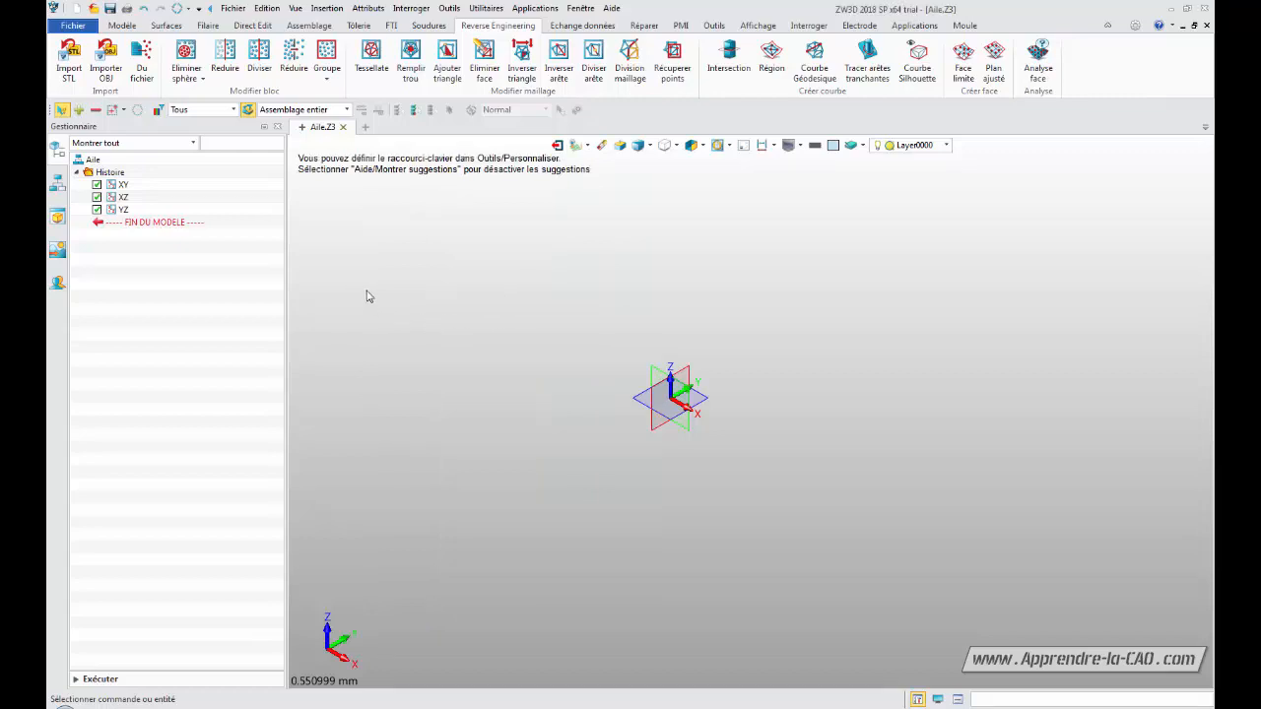
# Import the points from NACA_4424_Seilig_XY.txt as a point block.
pyautogui.click(142, 65)
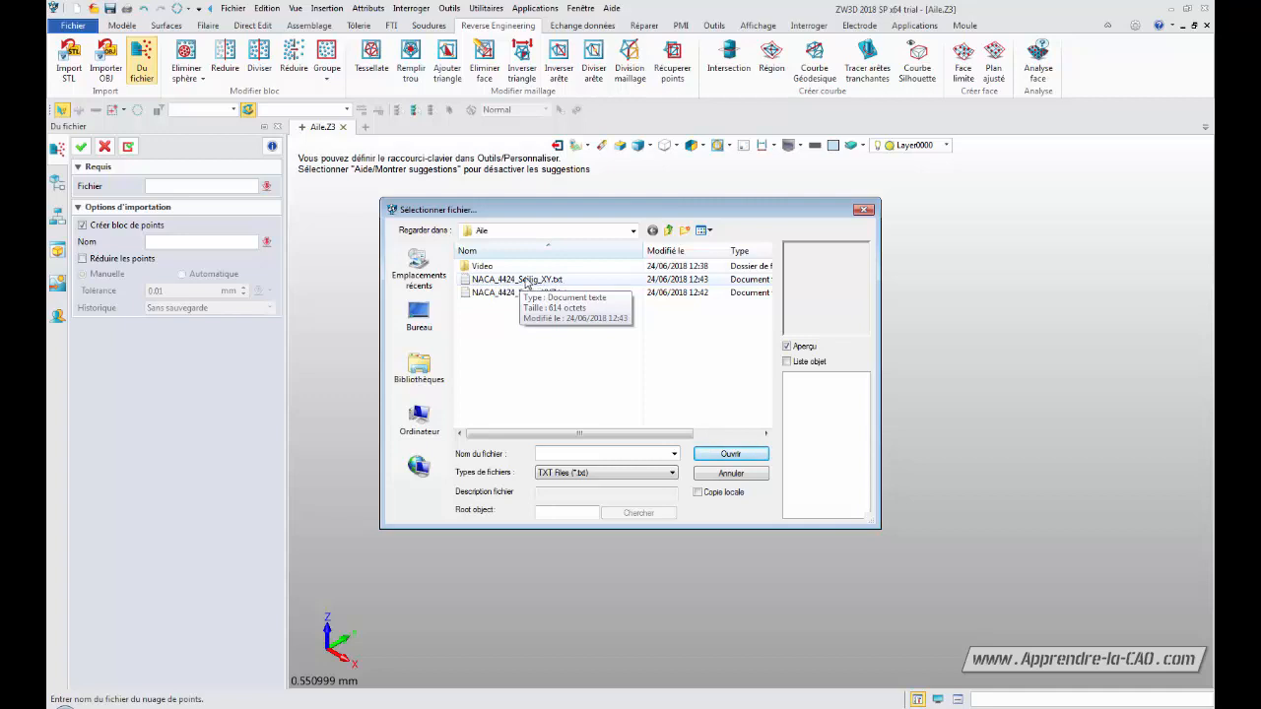
pyautogui.click(516, 281)
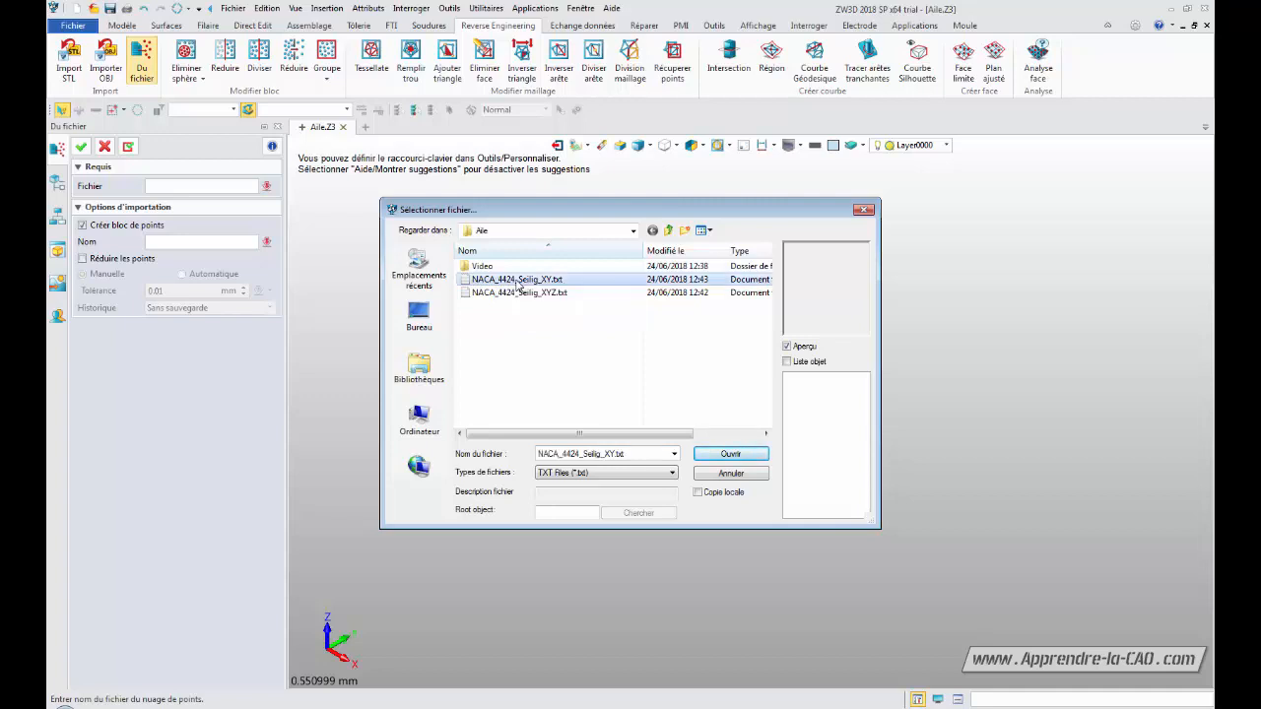
pyautogui.click(731, 453)
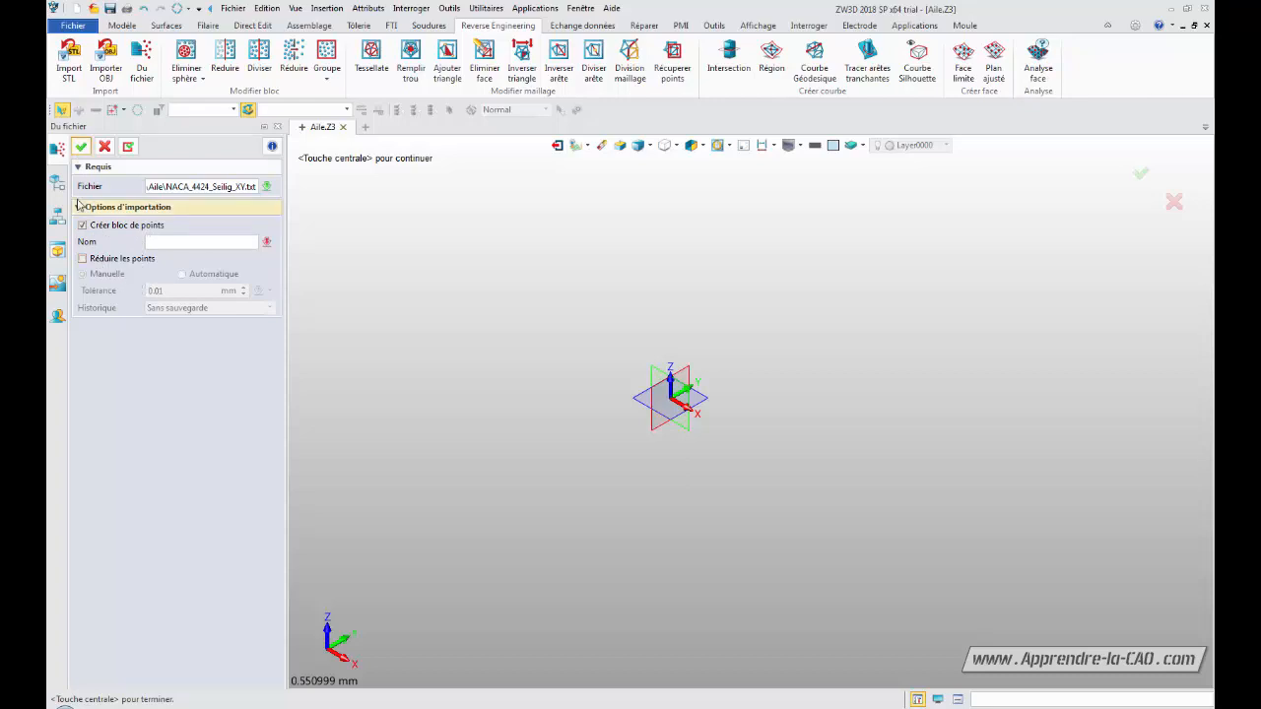
pyautogui.click(82, 148)
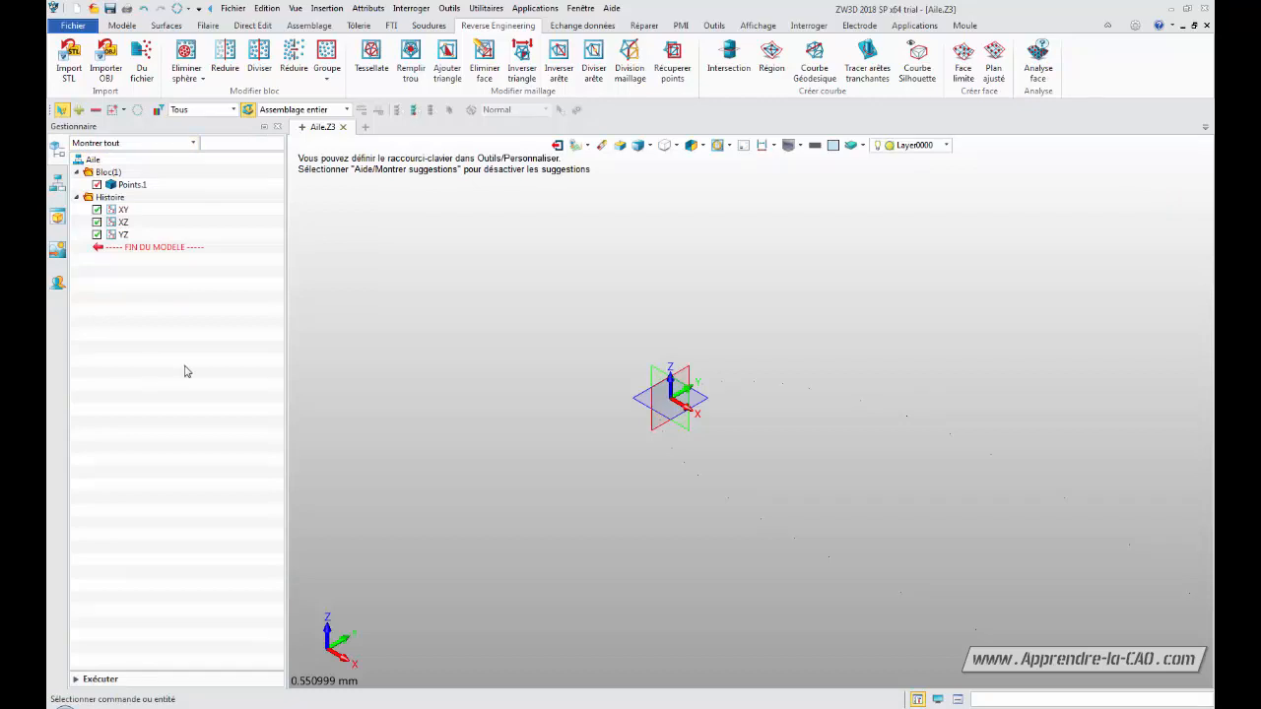
# Increase the display size of the imported point block to the maximum in its point attributes.
pyautogui.rightClick(141, 188)
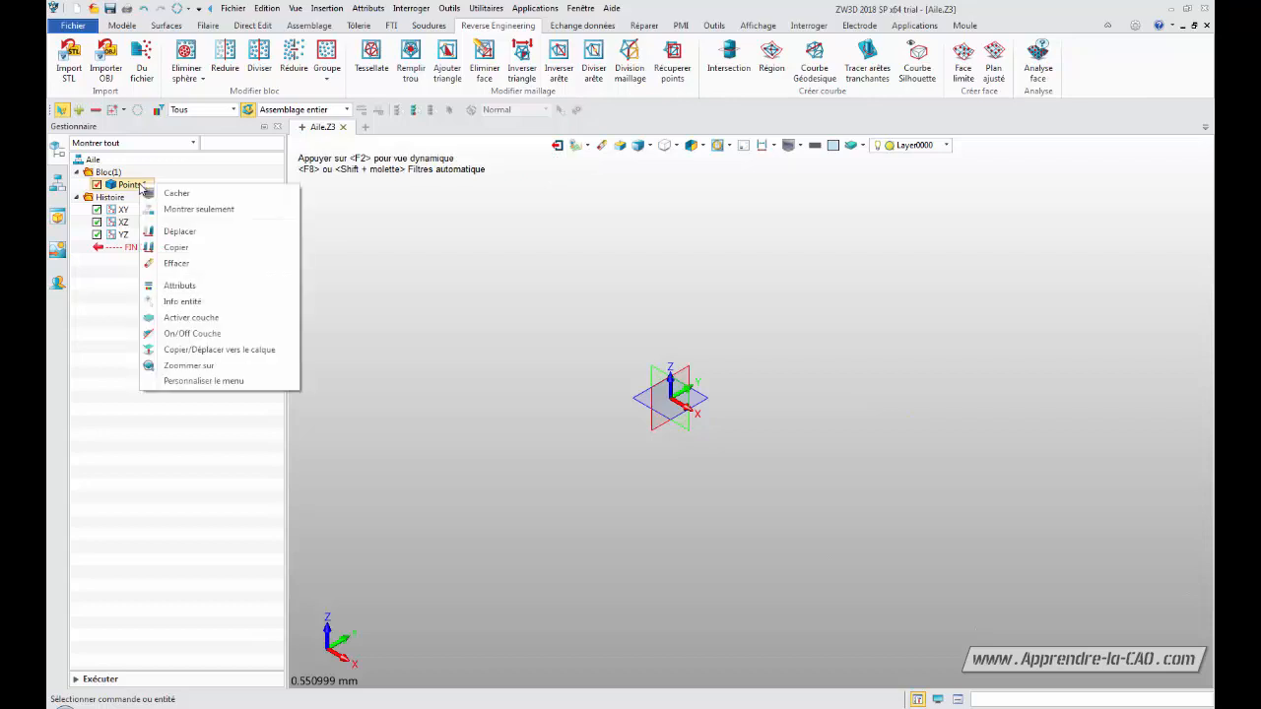
pyautogui.click(219, 287)
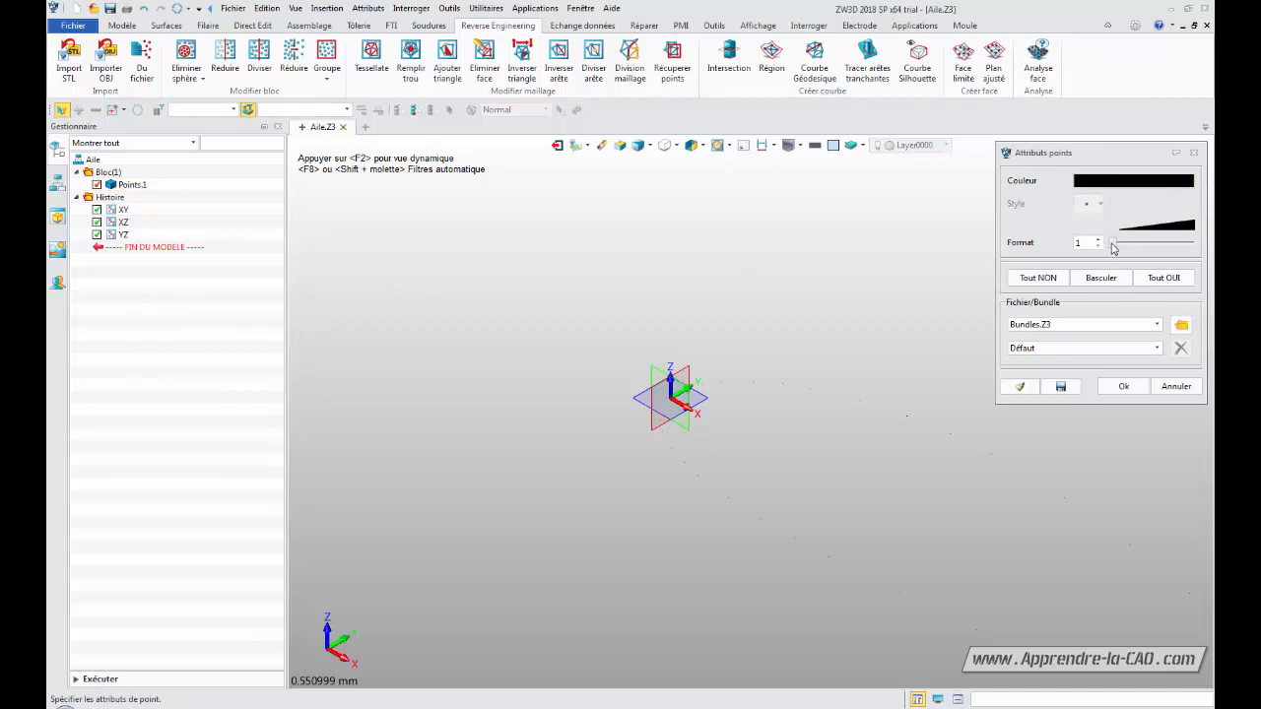
pyautogui.moveTo(1114, 245); pyautogui.dragTo(1190, 250)
pyautogui.click(1124, 388)
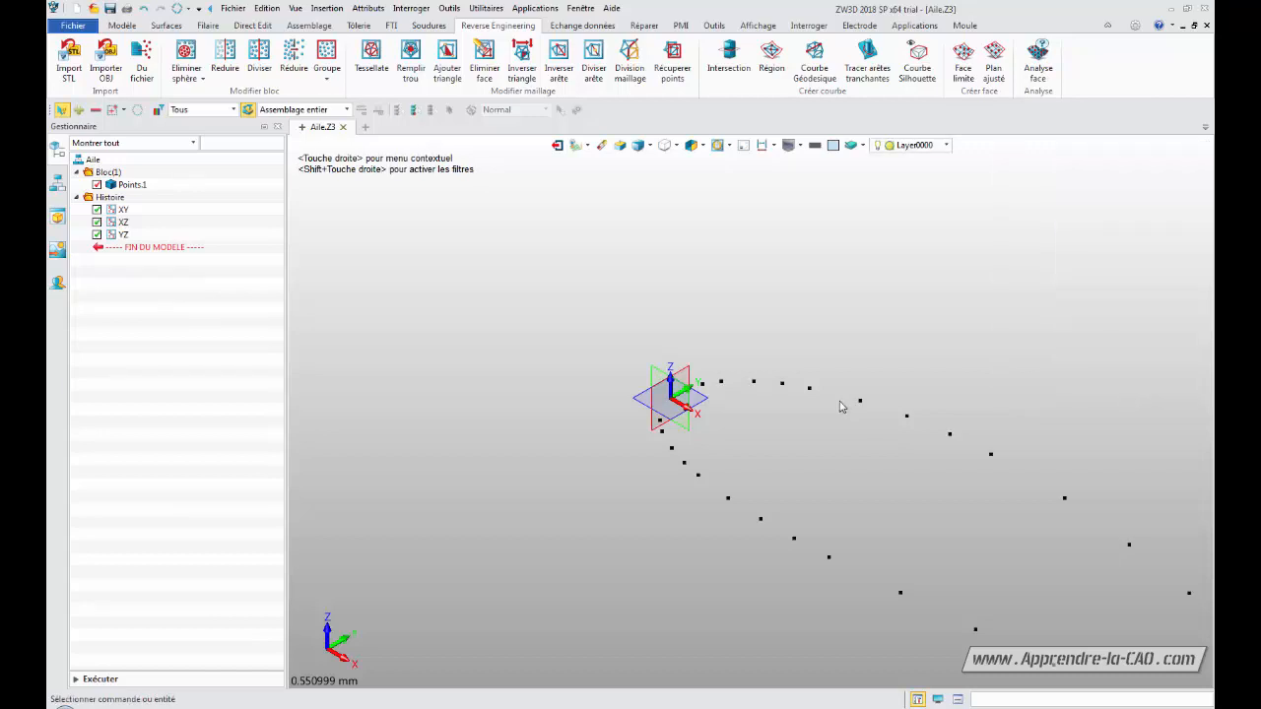
pyautogui.moveTo(867, 476); pyautogui.dragTo(636, 364, button='middle')
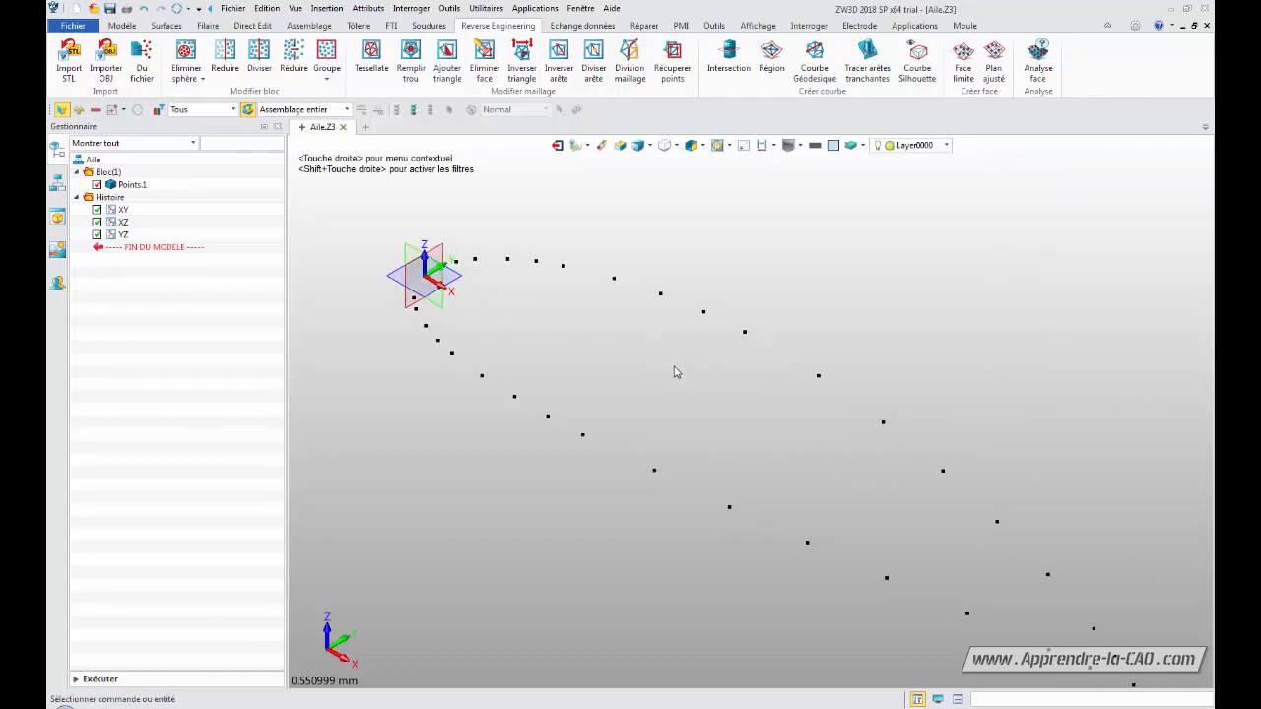
pyautogui.moveTo(676, 368)
pyautogui.mouseDown(button='middle')
pyautogui.moveTo(676, 335)
pyautogui.moveTo(709, 391)
pyautogui.moveTo(680, 361)
pyautogui.mouseUp(button='middle')
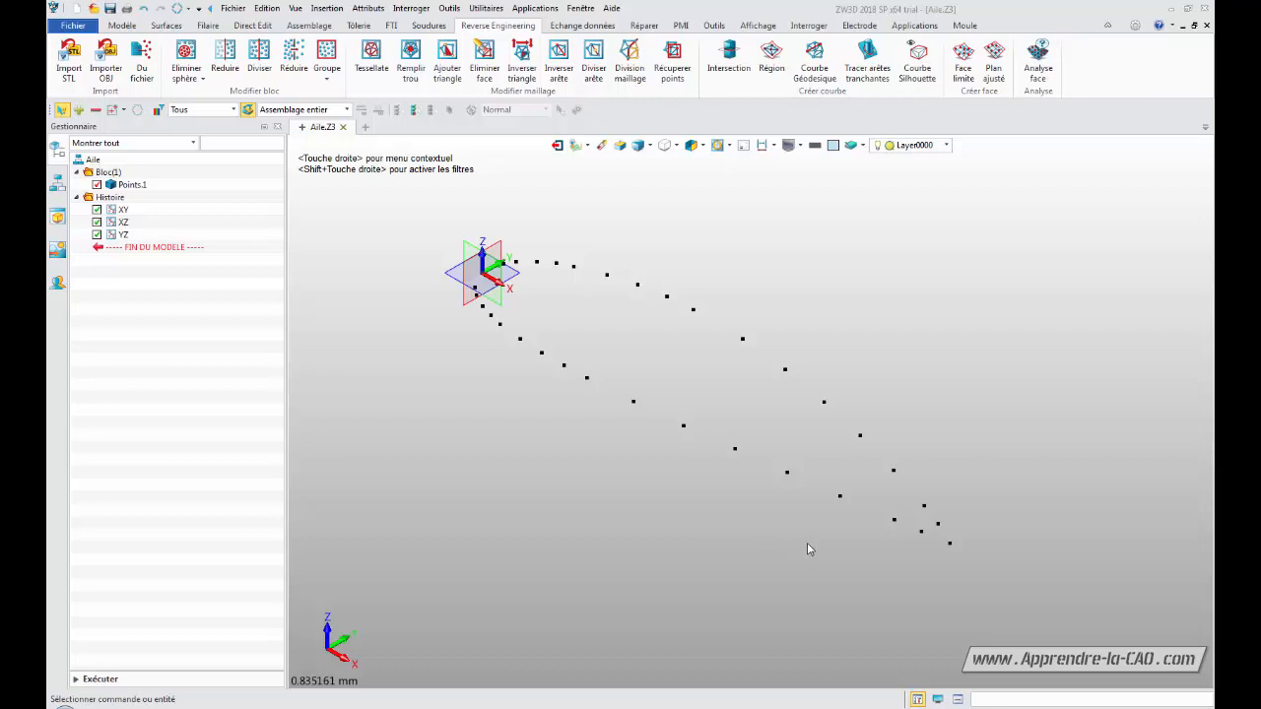
pyautogui.moveTo(808, 550)
pyautogui.mouseDown(button='middle')
pyautogui.moveTo(836, 491)
pyautogui.moveTo(848, 496)
pyautogui.moveTo(808, 529)
pyautogui.mouseUp(button='middle')
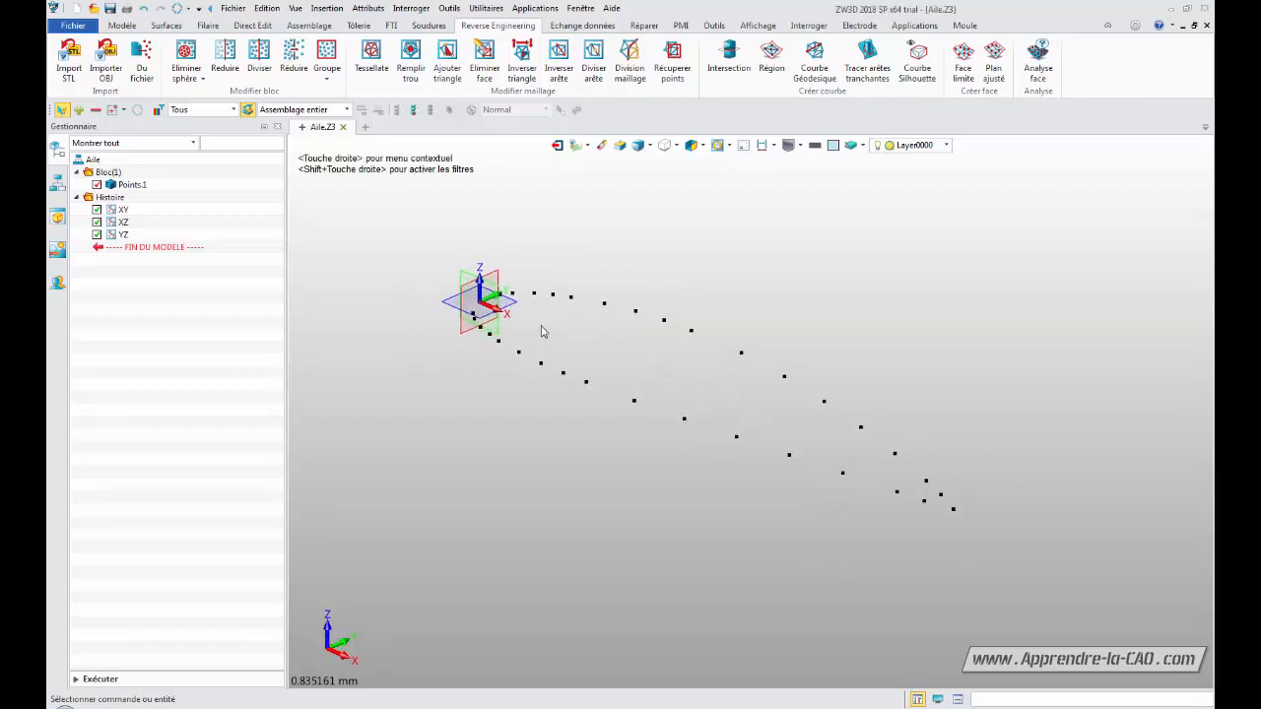
pyautogui.moveTo(664, 391)
pyautogui.mouseDown(button='middle')
pyautogui.moveTo(653, 370)
pyautogui.moveTo(645, 379)
pyautogui.mouseUp(button='middle')
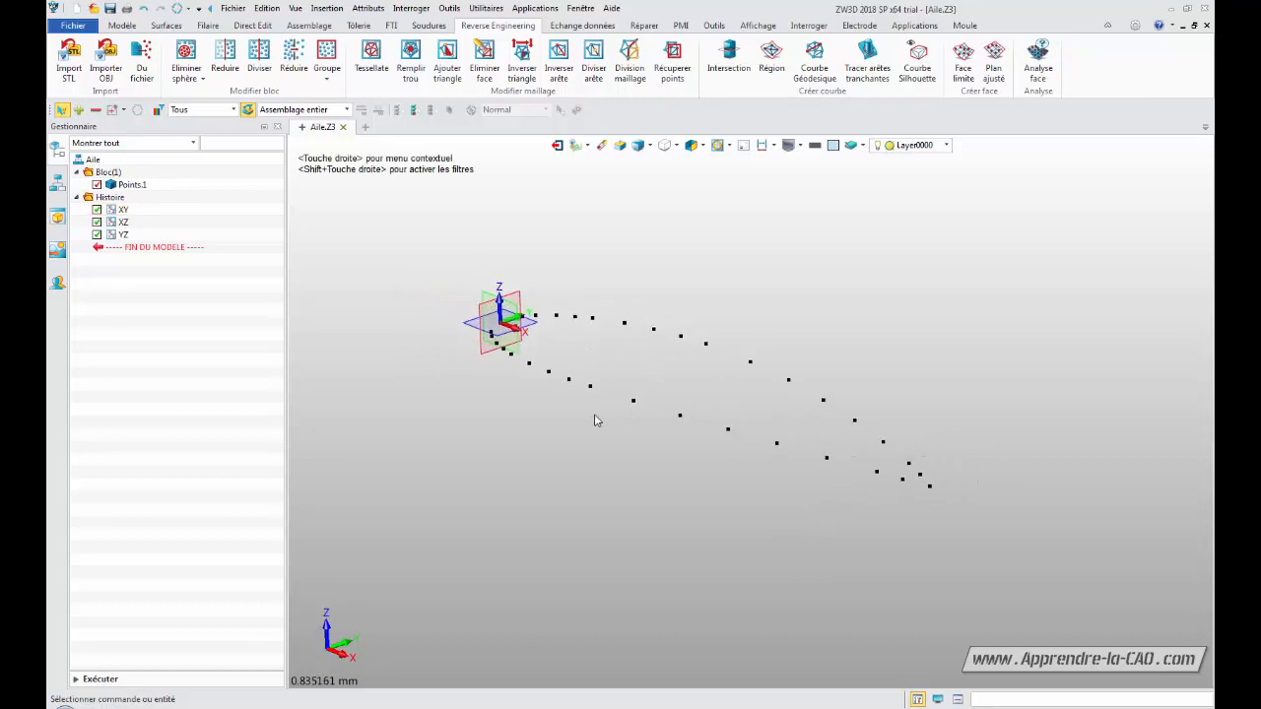
pyautogui.moveTo(510, 424); pyautogui.dragTo(482, 416, button='middle')
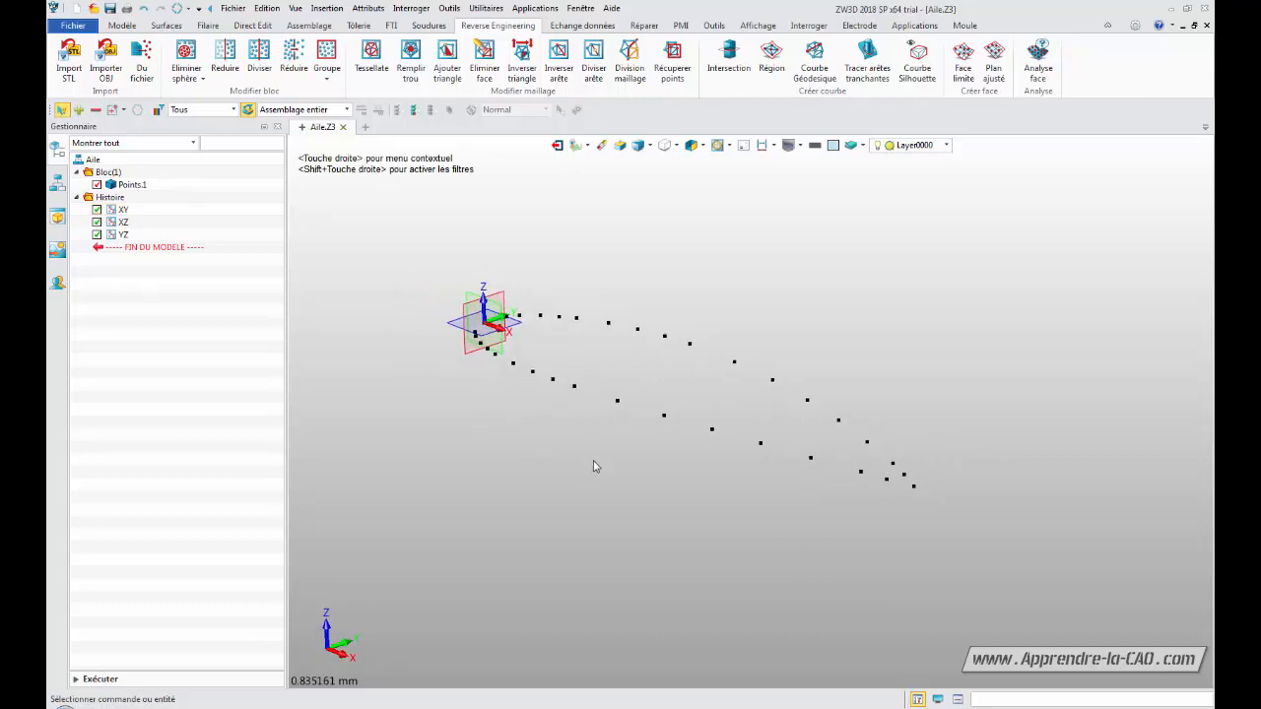
pyautogui.moveTo(597, 465); pyautogui.dragTo(612, 477, button='middle')
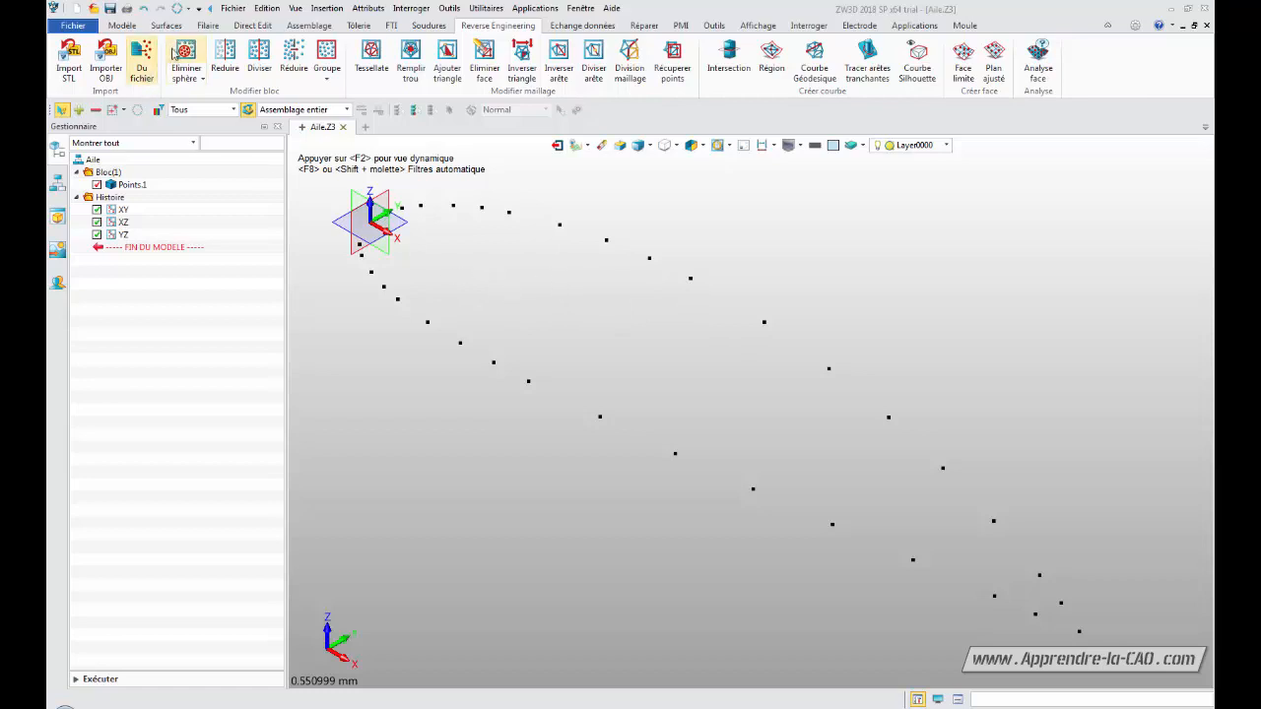
# Start a degree 3 curve through points at the origin, in top view, and pass it through the first six upper-surface points.
pyautogui.click(208, 26)
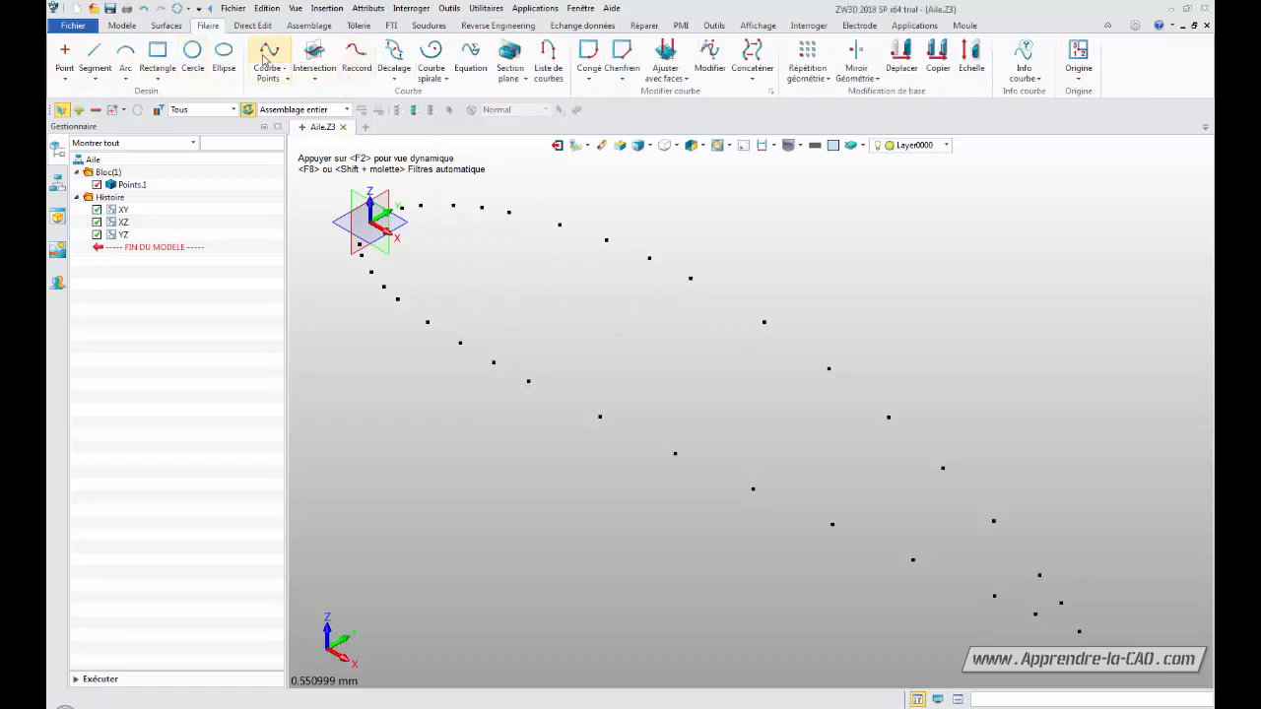
pyautogui.click(286, 78)
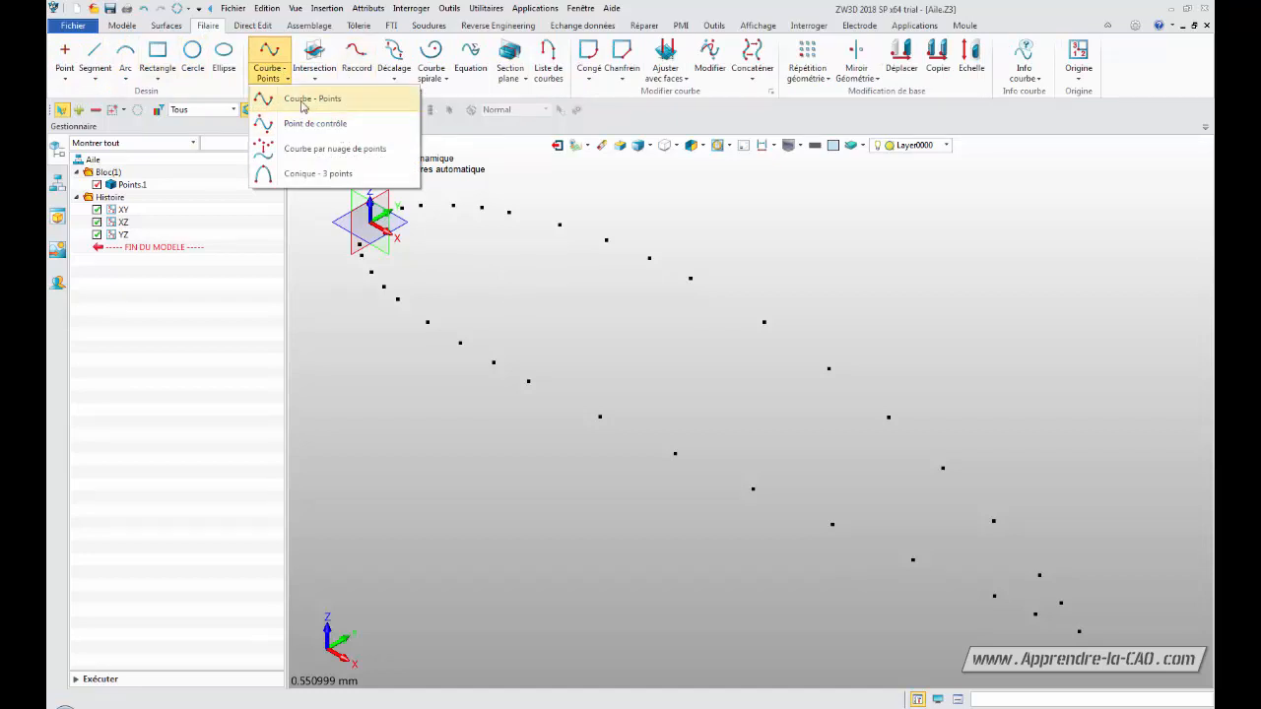
pyautogui.click(302, 100)
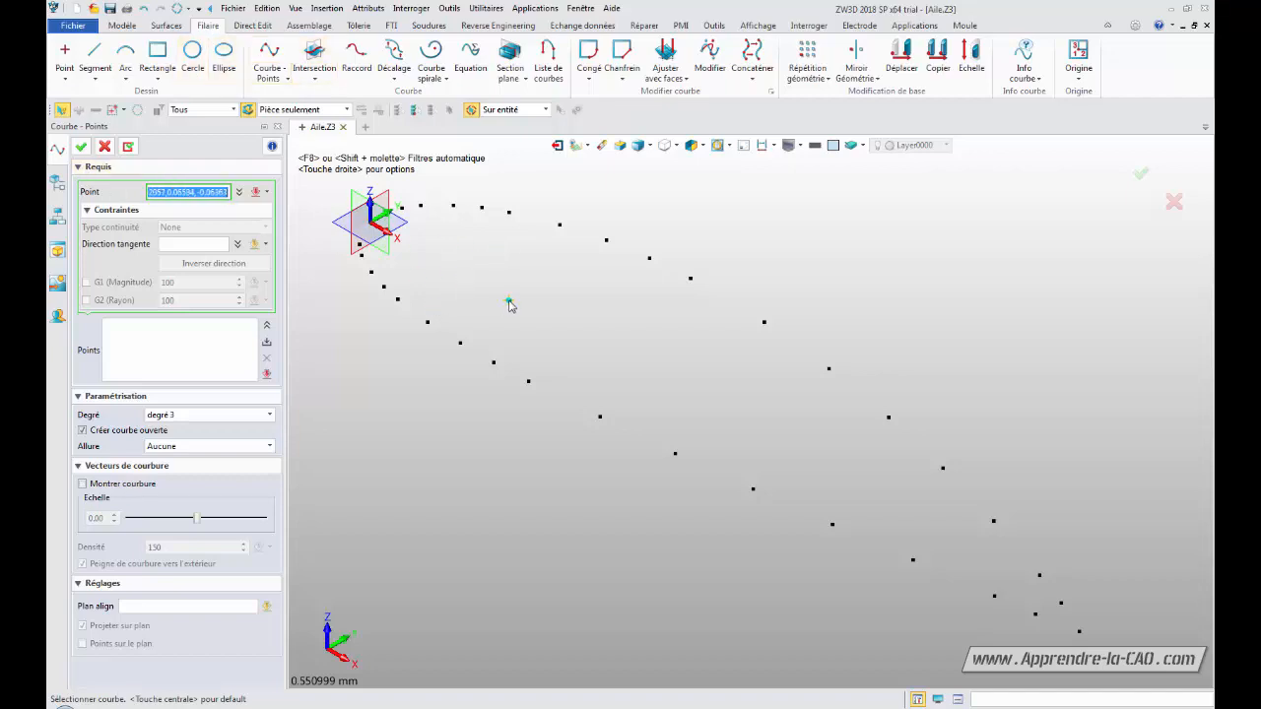
pyautogui.hotkey('ctrl', 'Up')
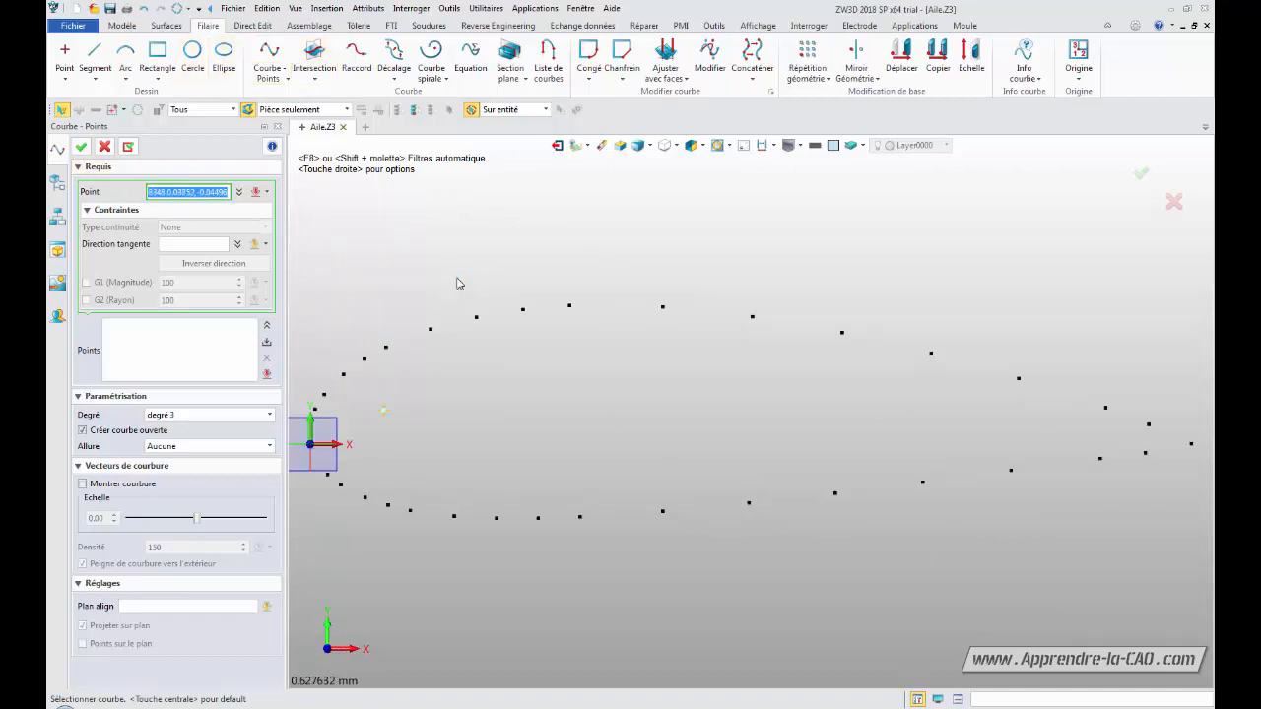
pyautogui.moveTo(428, 405); pyautogui.dragTo(734, 250, button='middle')
pyautogui.scroll(5, 714, 271)
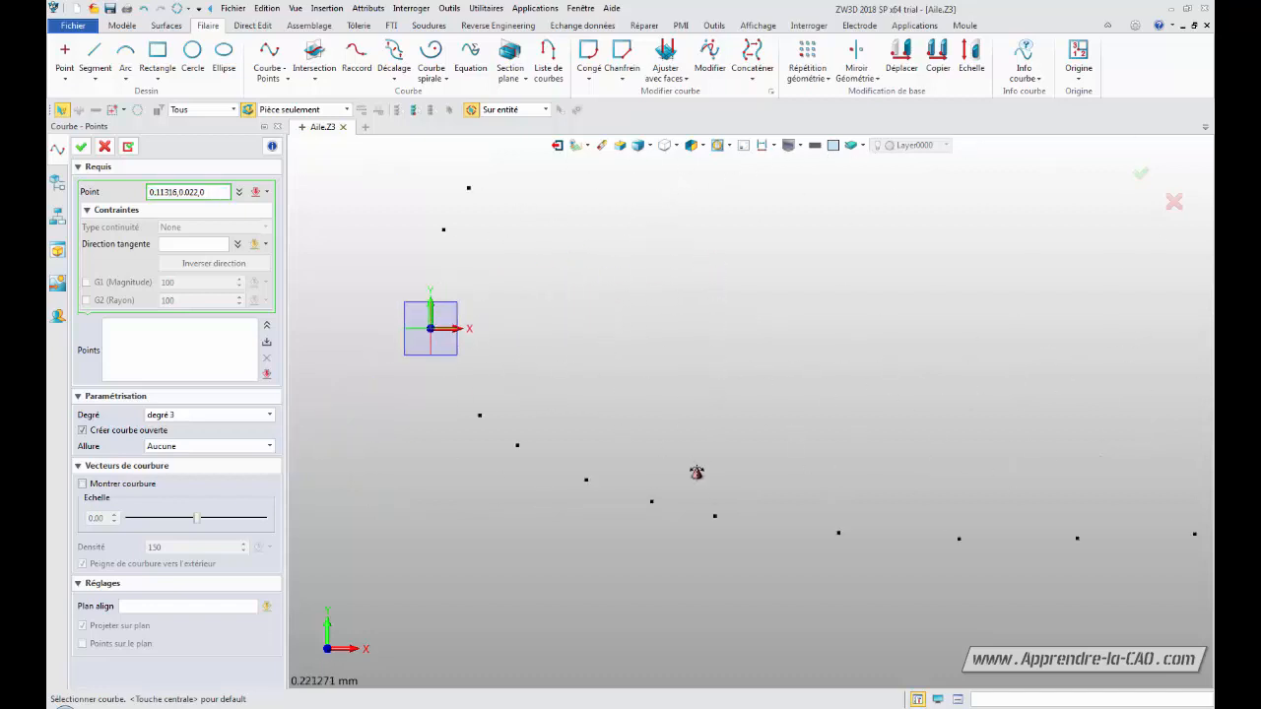
pyautogui.moveTo(624, 284); pyautogui.dragTo(705, 414, button='middle')
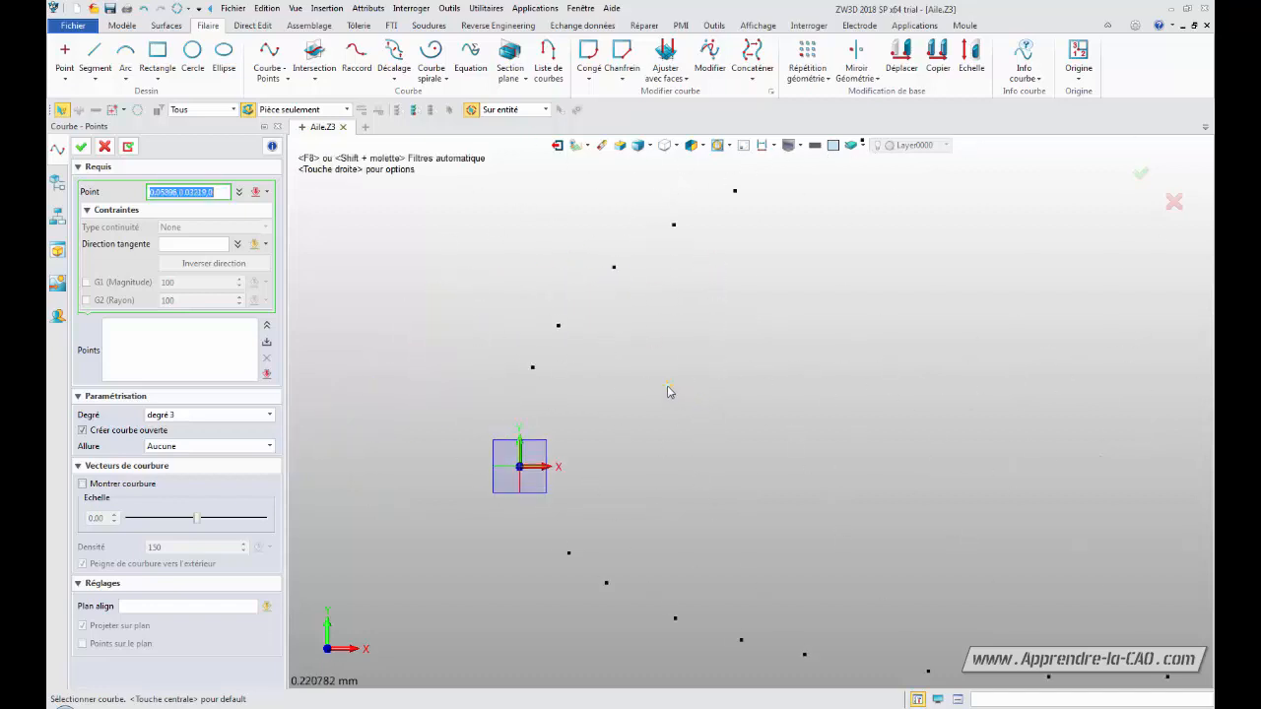
pyautogui.click(520, 466)
pyautogui.click(532, 367)
pyautogui.click(557, 326)
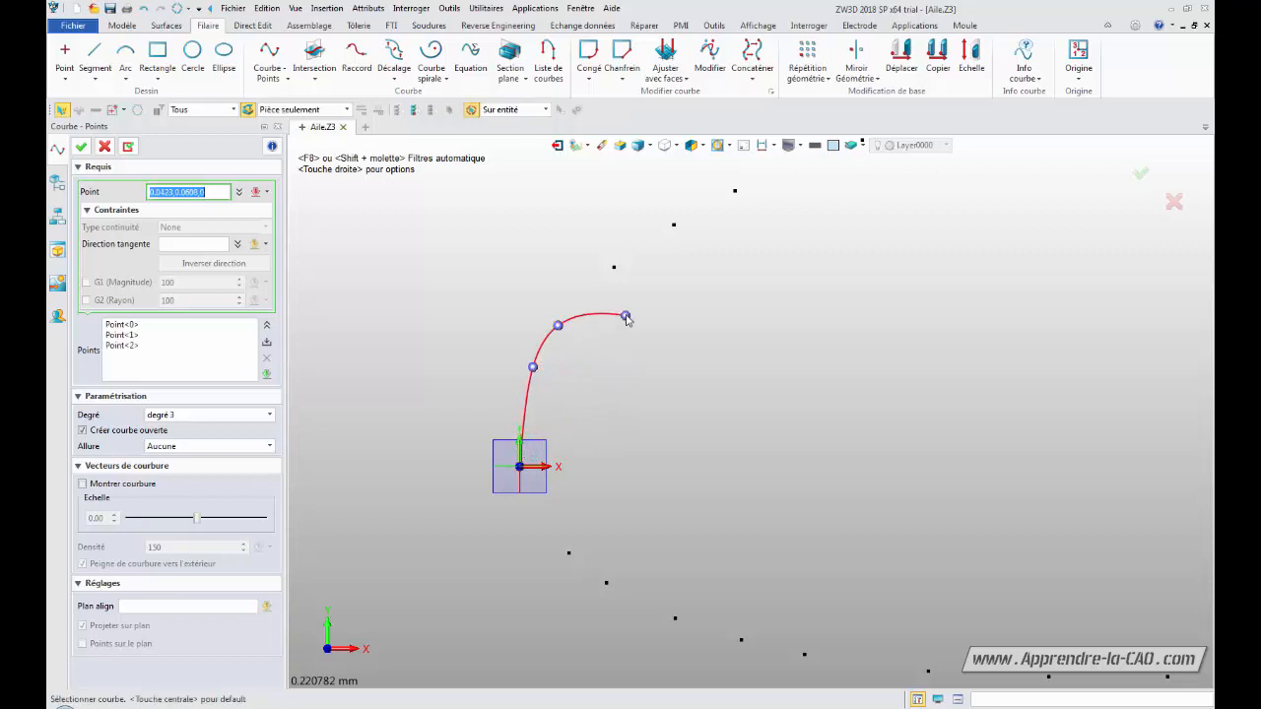
pyautogui.click(613, 268)
pyautogui.moveTo(752, 319); pyautogui.dragTo(575, 378, button='middle')
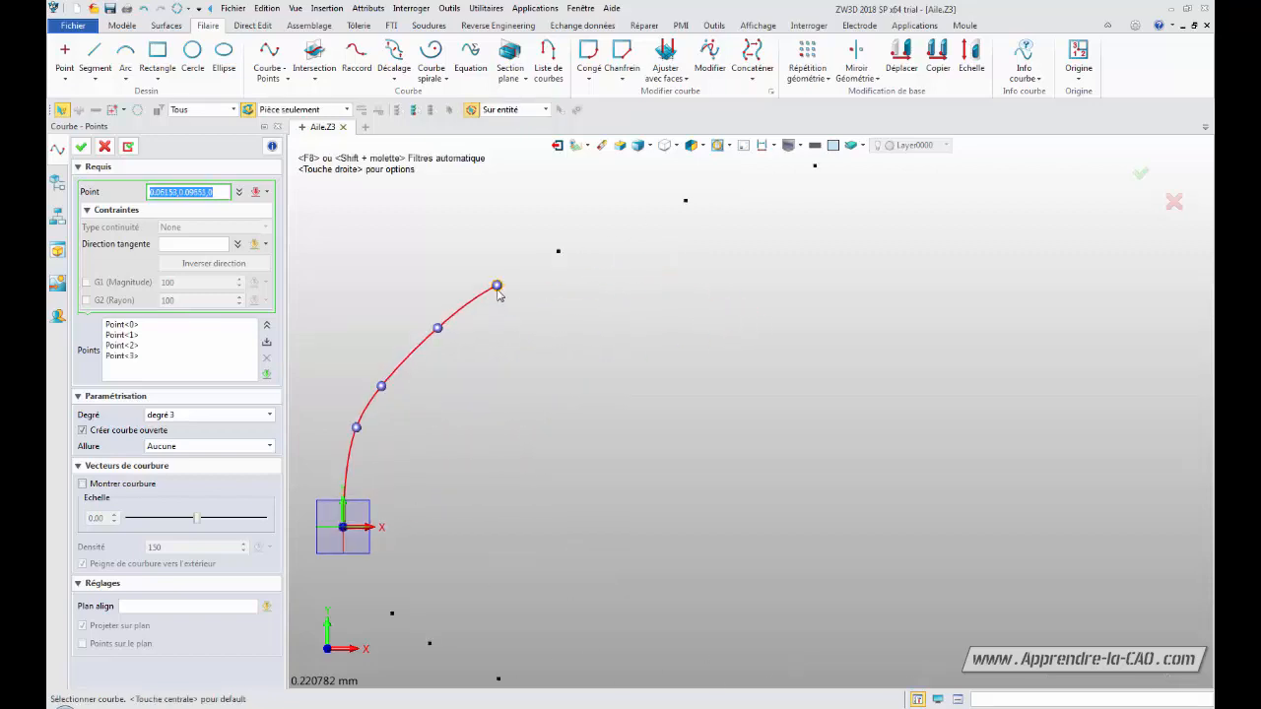
pyautogui.click(497, 286)
pyautogui.click(559, 253)
pyautogui.click(687, 202)
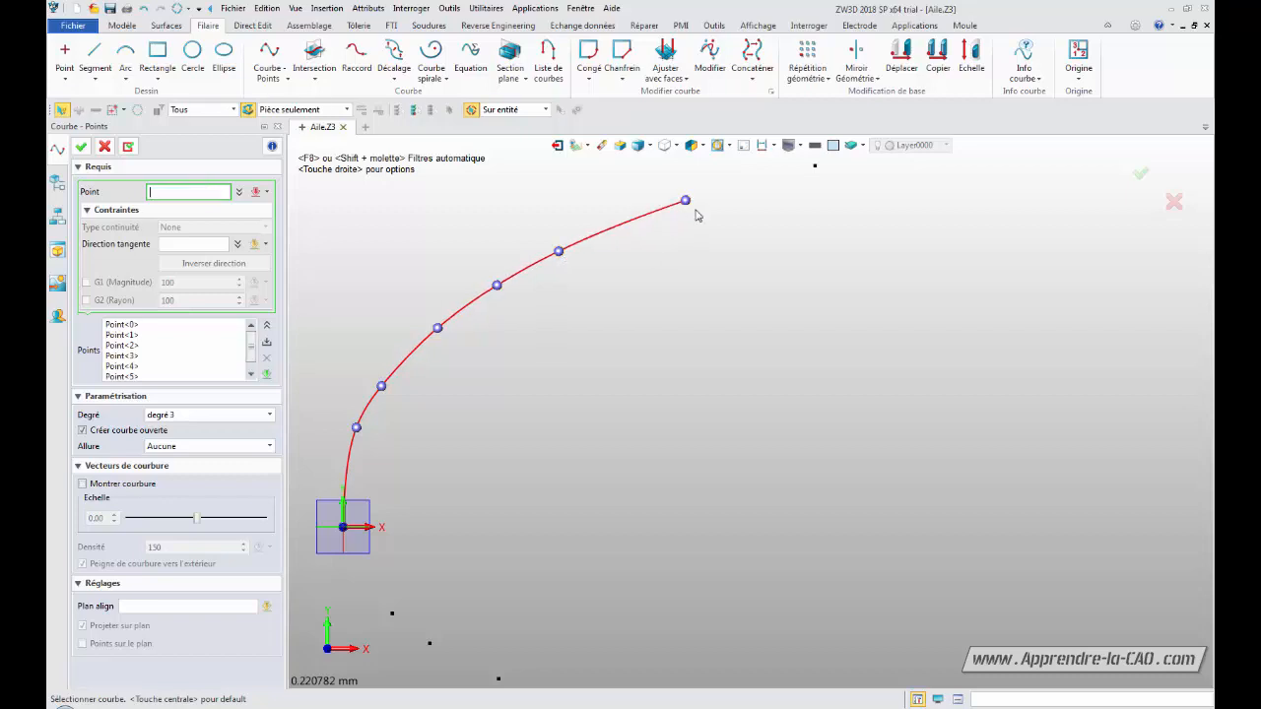
# Extend the curve through the remaining upper-surface points to the trailing edge at 1,0,0, and end the point selection.
pyautogui.moveTo(812, 287); pyautogui.dragTo(537, 438, button='middle')
pyautogui.click(541, 315)
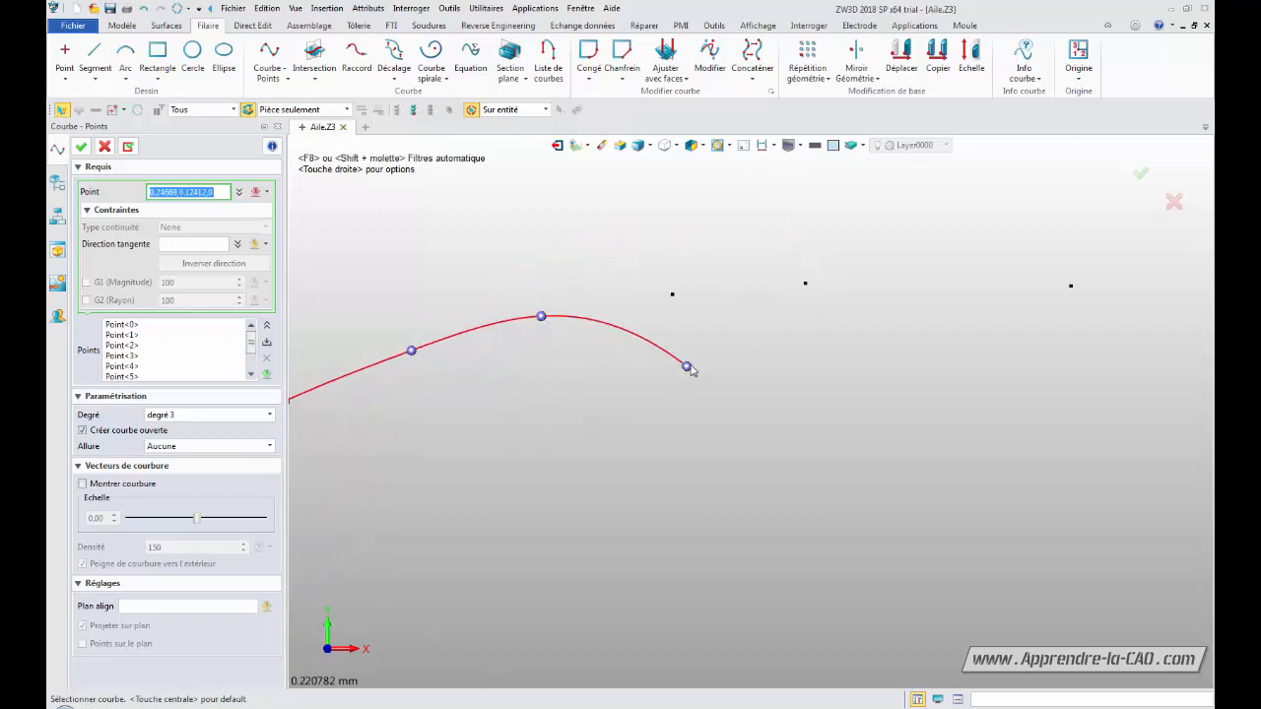
pyautogui.click(672, 294)
pyautogui.click(805, 283)
pyautogui.moveTo(921, 395); pyautogui.dragTo(502, 402, button='middle')
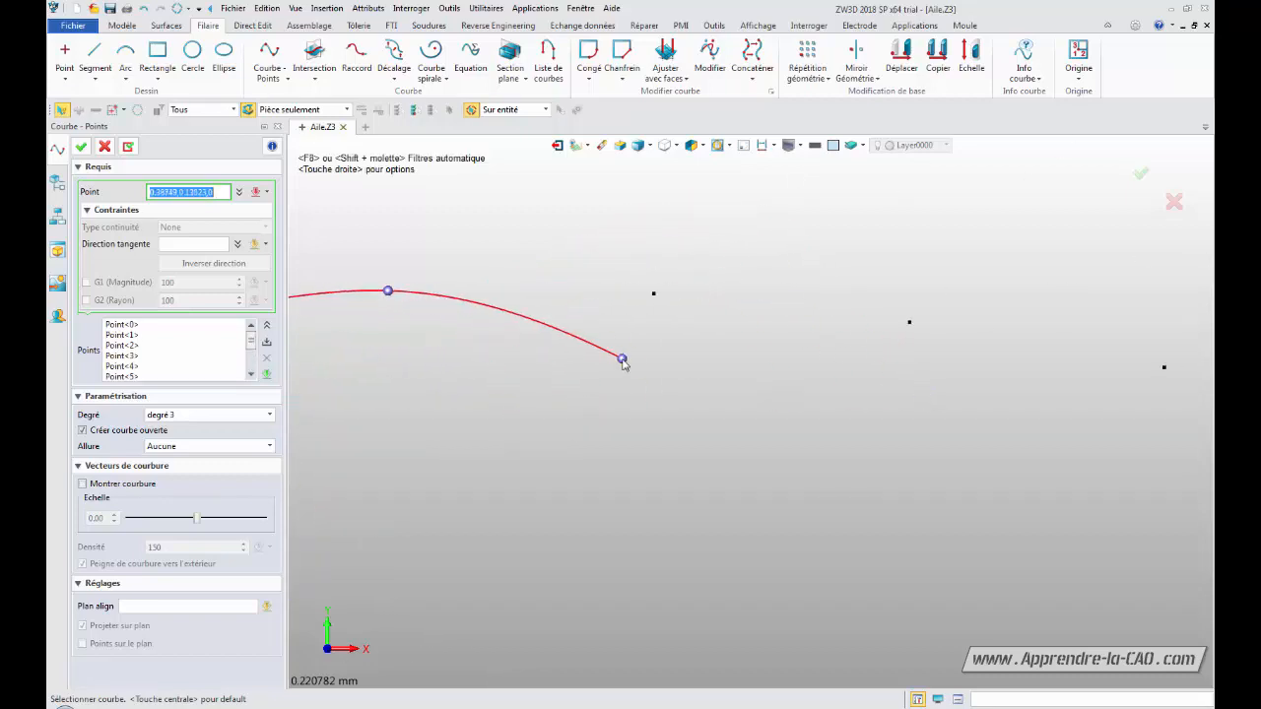
pyautogui.click(653, 295)
pyautogui.moveTo(810, 390); pyautogui.dragTo(406, 397, button='middle')
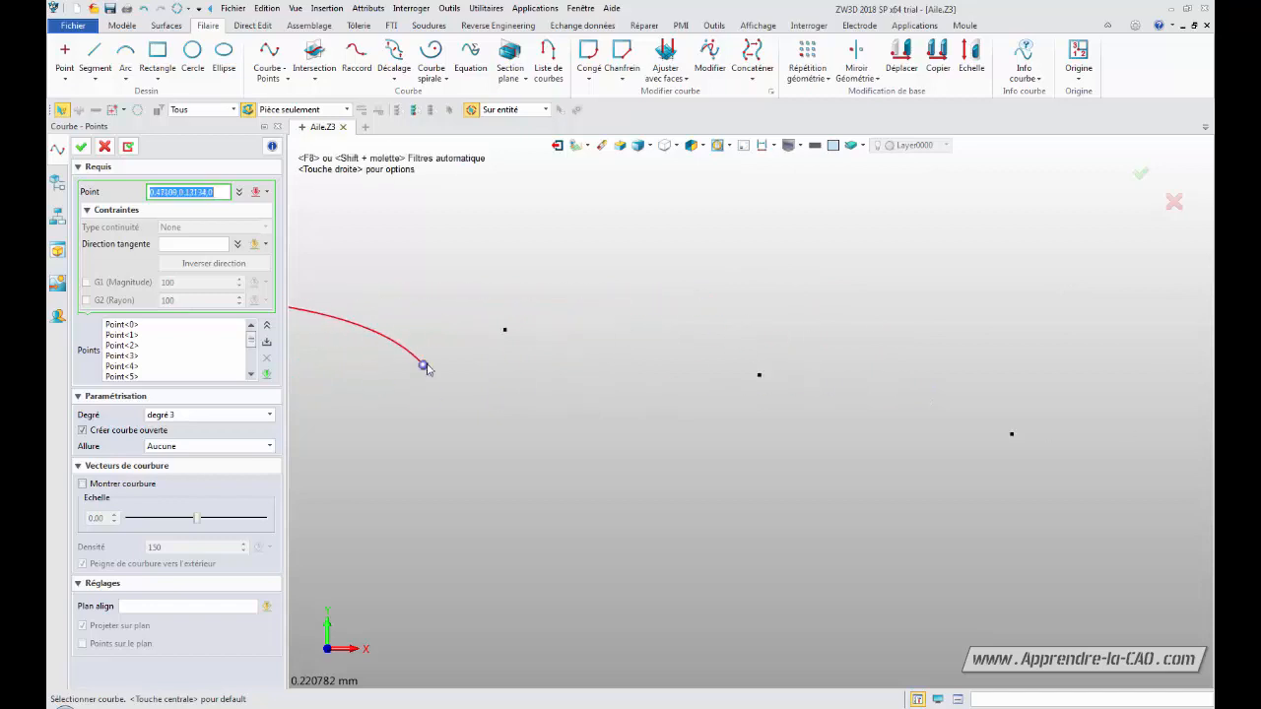
pyautogui.click(504, 331)
pyautogui.click(760, 376)
pyautogui.moveTo(861, 491); pyautogui.dragTo(481, 411, button='middle')
pyautogui.click(635, 356)
pyautogui.click(886, 427)
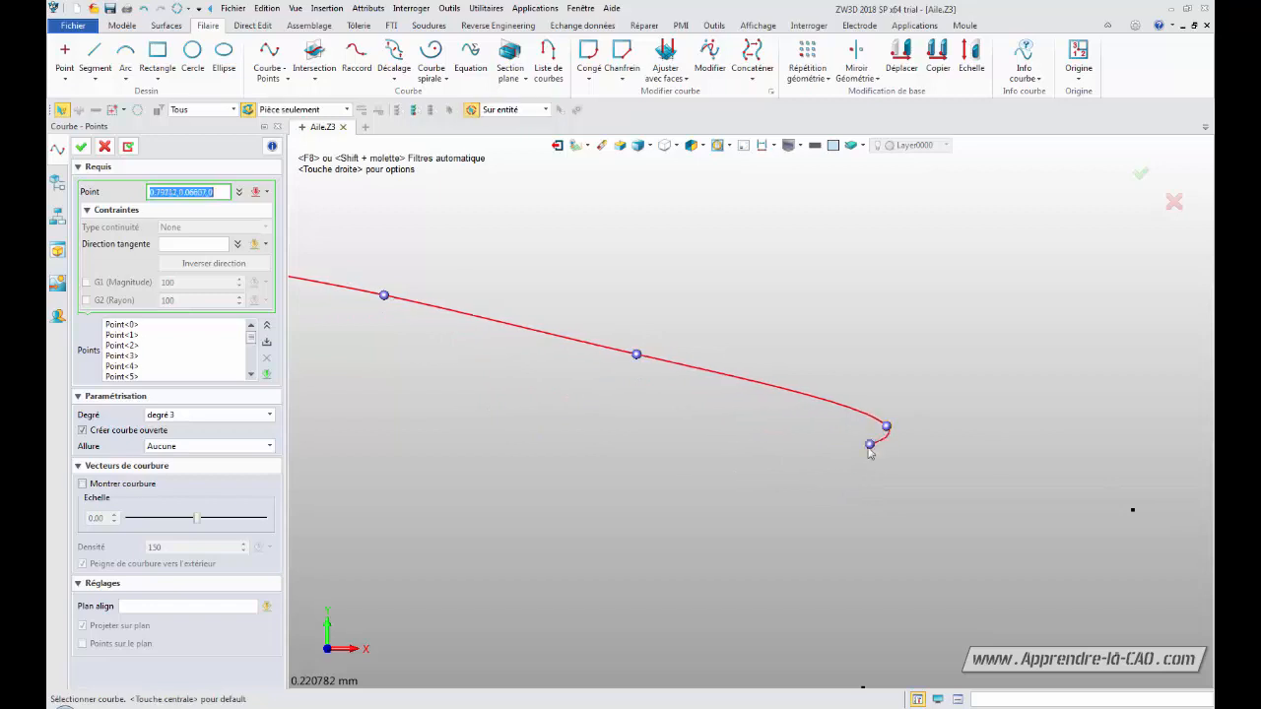
pyautogui.moveTo(871, 448); pyautogui.dragTo(478, 363, button='middle')
pyautogui.click(740, 424)
pyautogui.moveTo(740, 424)
pyautogui.mouseDown(button='middle')
pyautogui.moveTo(574, 340)
pyautogui.moveTo(509, 346)
pyautogui.mouseUp(button='middle')
pyautogui.click(631, 394)
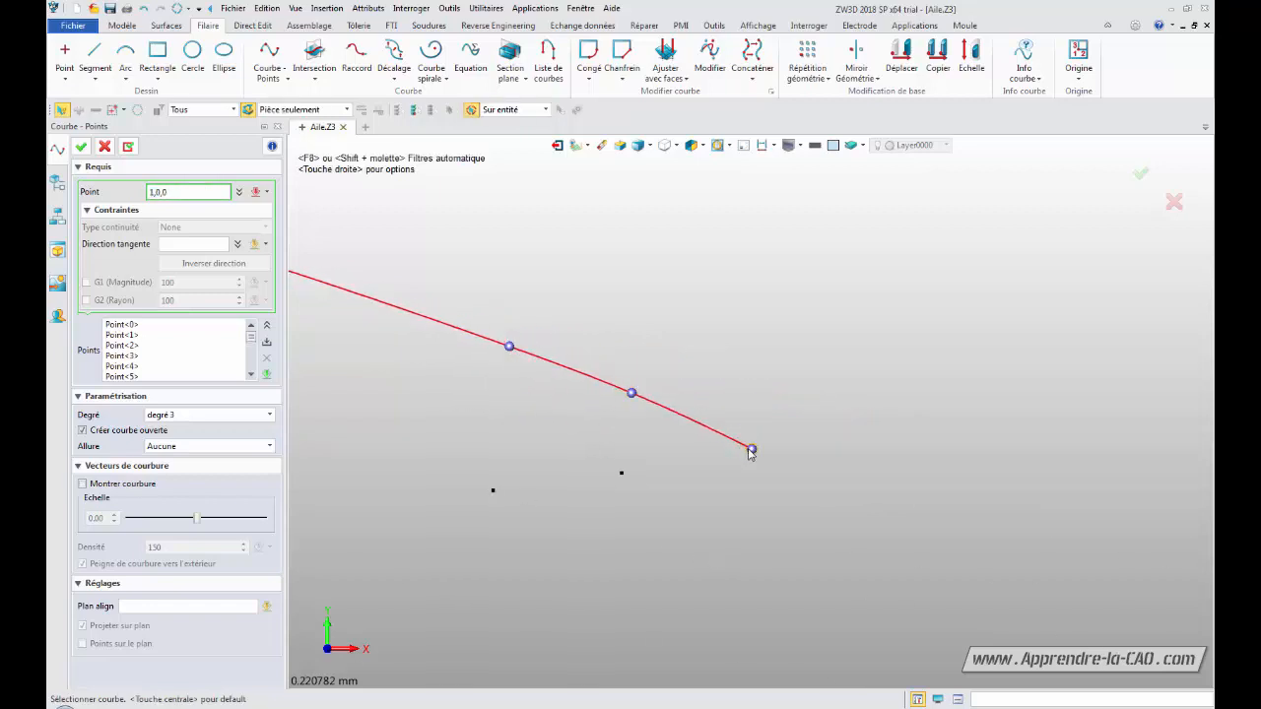
pyautogui.click(751, 449)
pyautogui.middleClick(714, 463)
# Set the tangent direction of the curve's first point at the origin to the Y axis, and validate the curve.
pyautogui.moveTo(428, 399); pyautogui.dragTo(970, 434, button='middle')
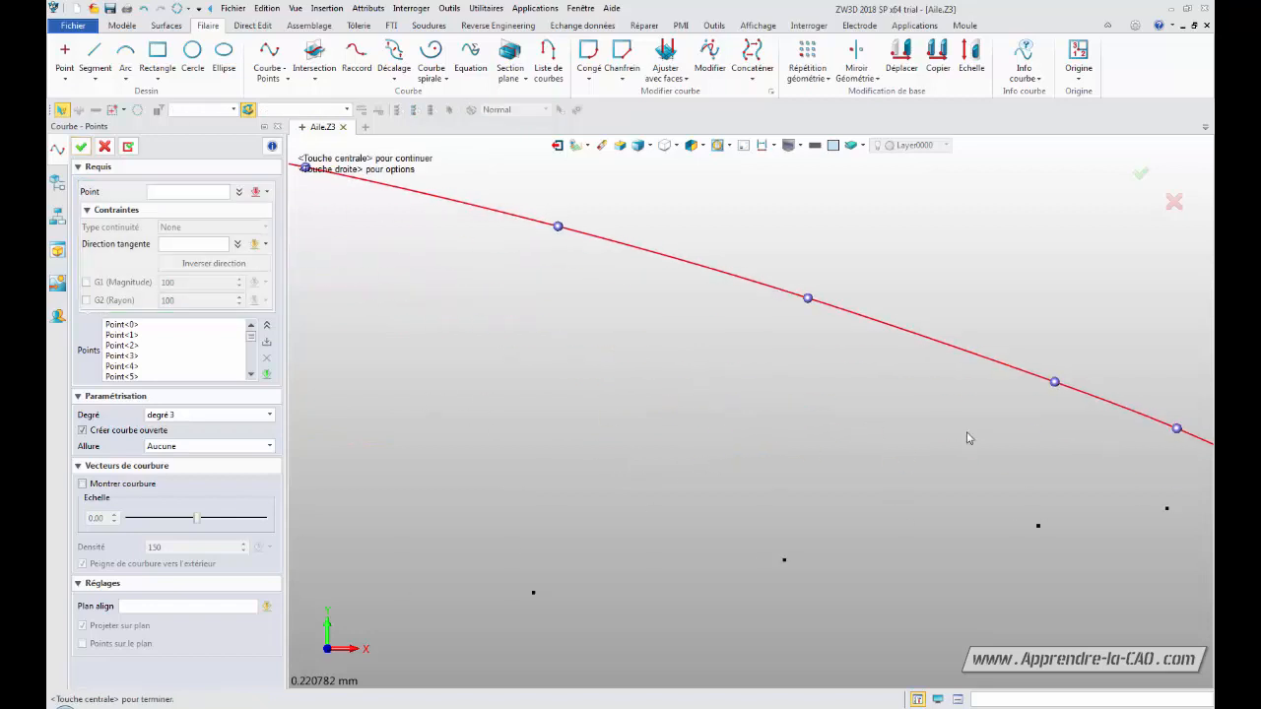
pyautogui.moveTo(512, 387); pyautogui.dragTo(905, 433, button='middle')
pyautogui.moveTo(473, 402); pyautogui.dragTo(850, 422, button='middle')
pyautogui.moveTo(430, 398); pyautogui.dragTo(828, 384, button='middle')
pyautogui.moveTo(468, 389); pyautogui.dragTo(803, 389, button='middle')
pyautogui.moveTo(428, 479); pyautogui.dragTo(592, 378, button='middle')
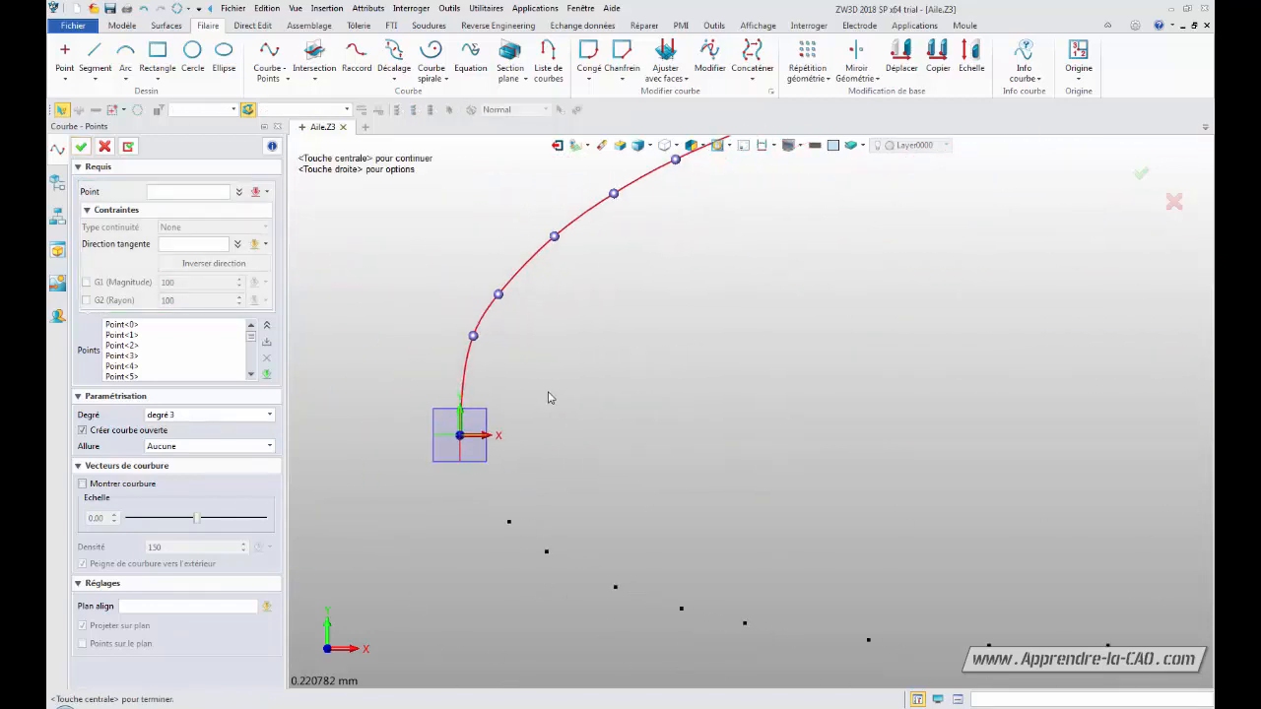
pyautogui.click(116, 326)
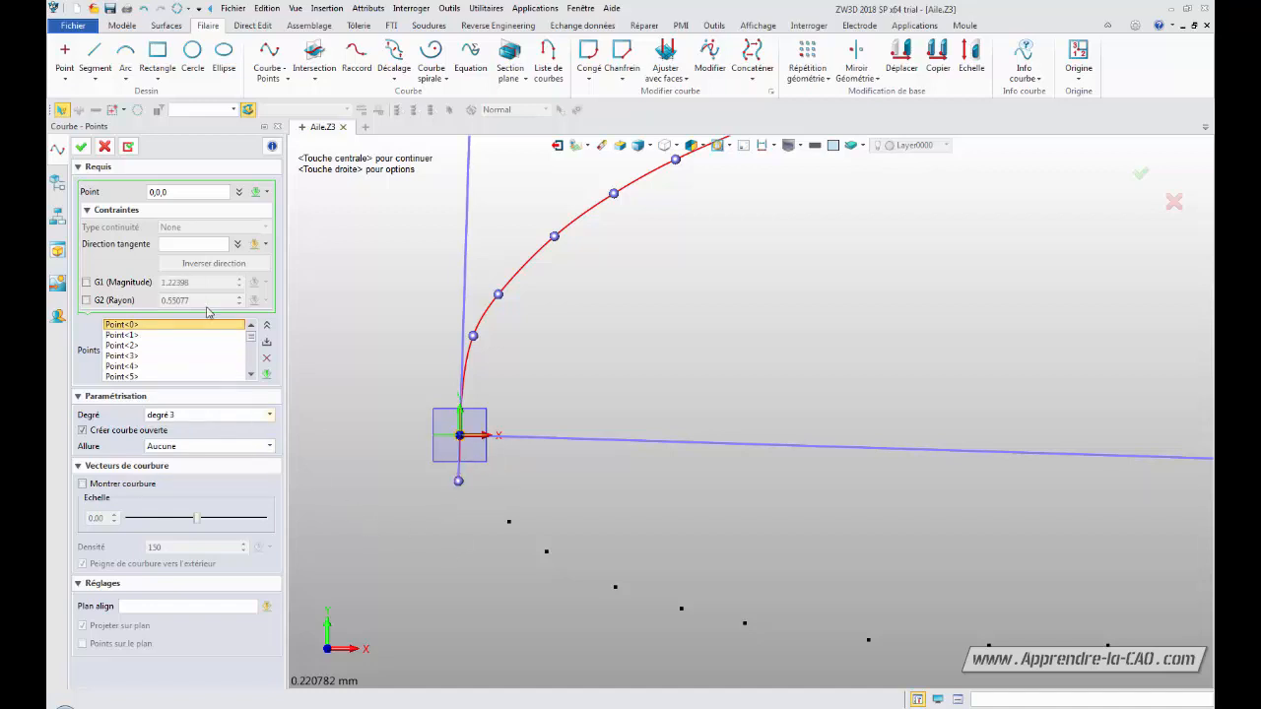
pyautogui.click(164, 246)
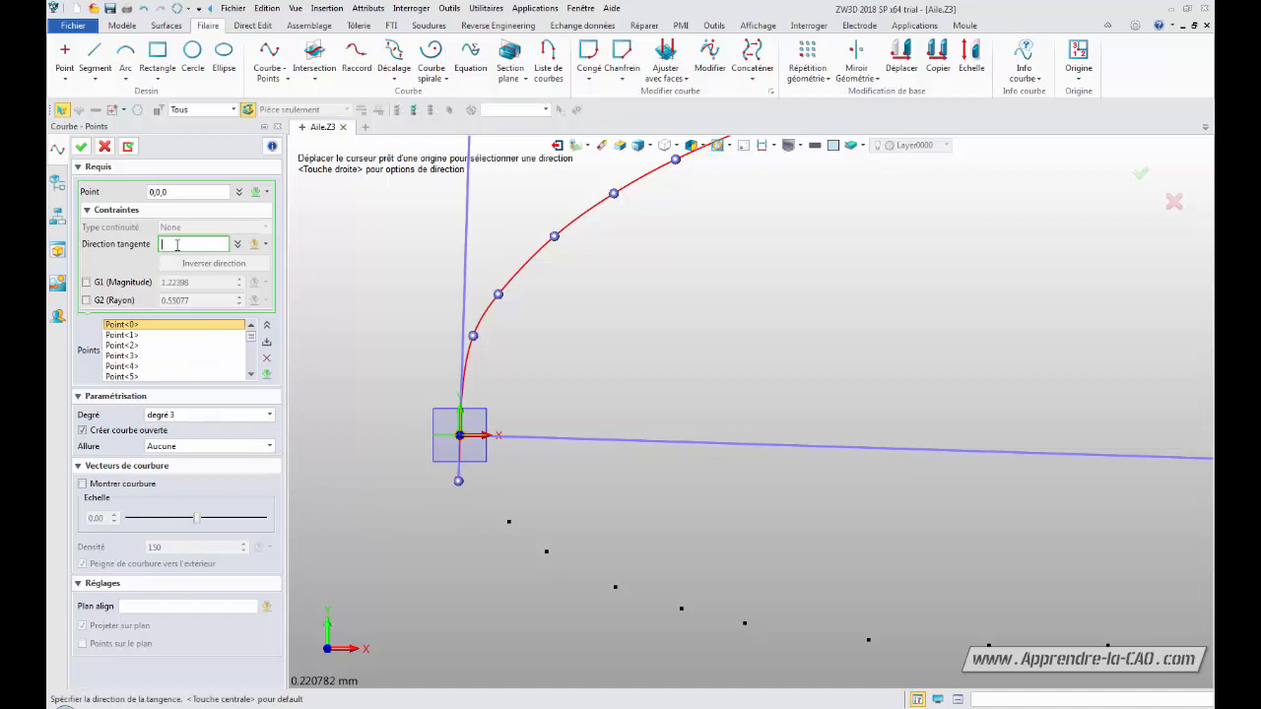
pyautogui.click(265, 244)
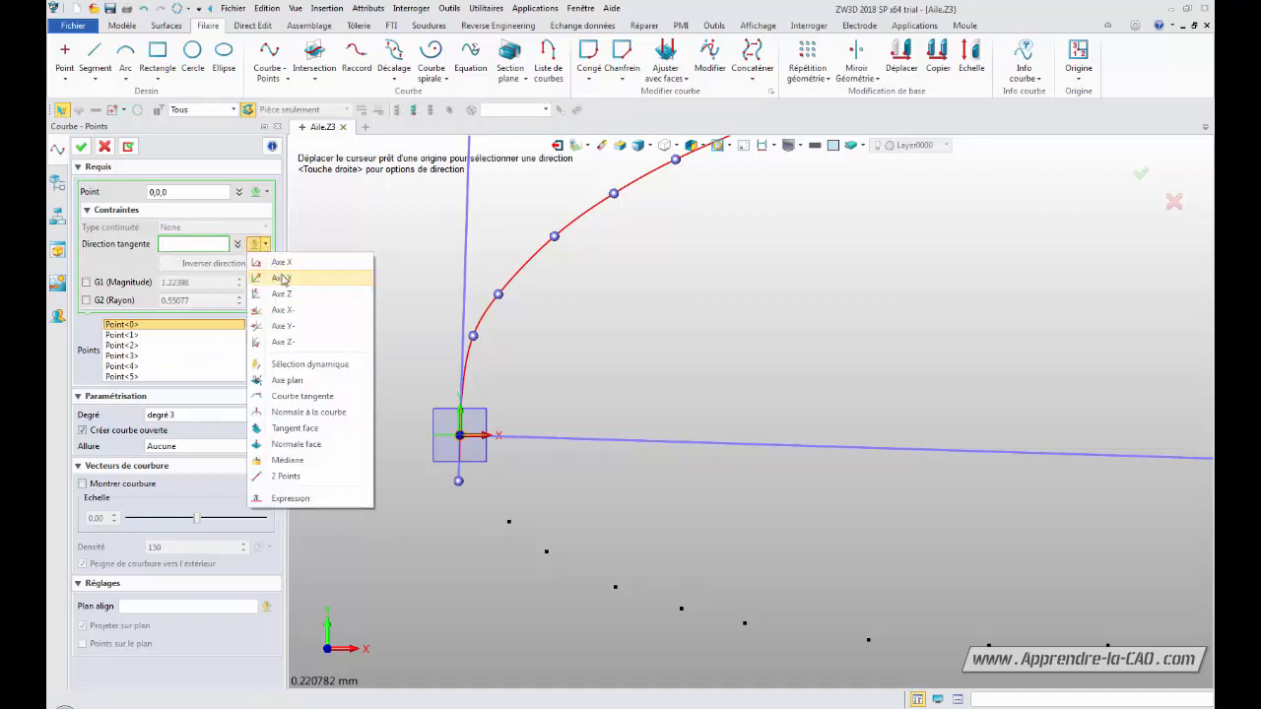
pyautogui.click(283, 279)
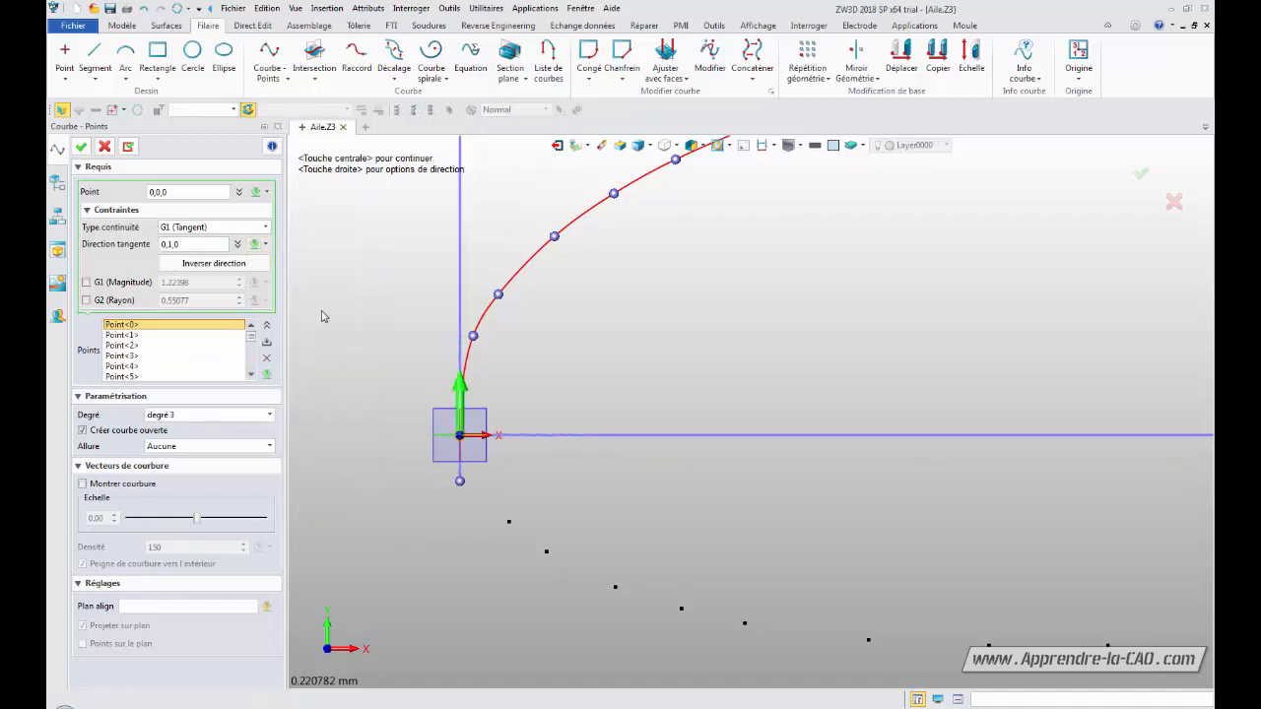
pyautogui.click(81, 146)
# Examine the finished upper curve on the profile, its wireframe entry and the curvature comb, minimum radius and inflection point options offered for it.
pyautogui.moveTo(611, 382); pyautogui.dragTo(647, 301, button='middle')
pyautogui.moveTo(813, 429); pyautogui.dragTo(593, 350, button='middle')
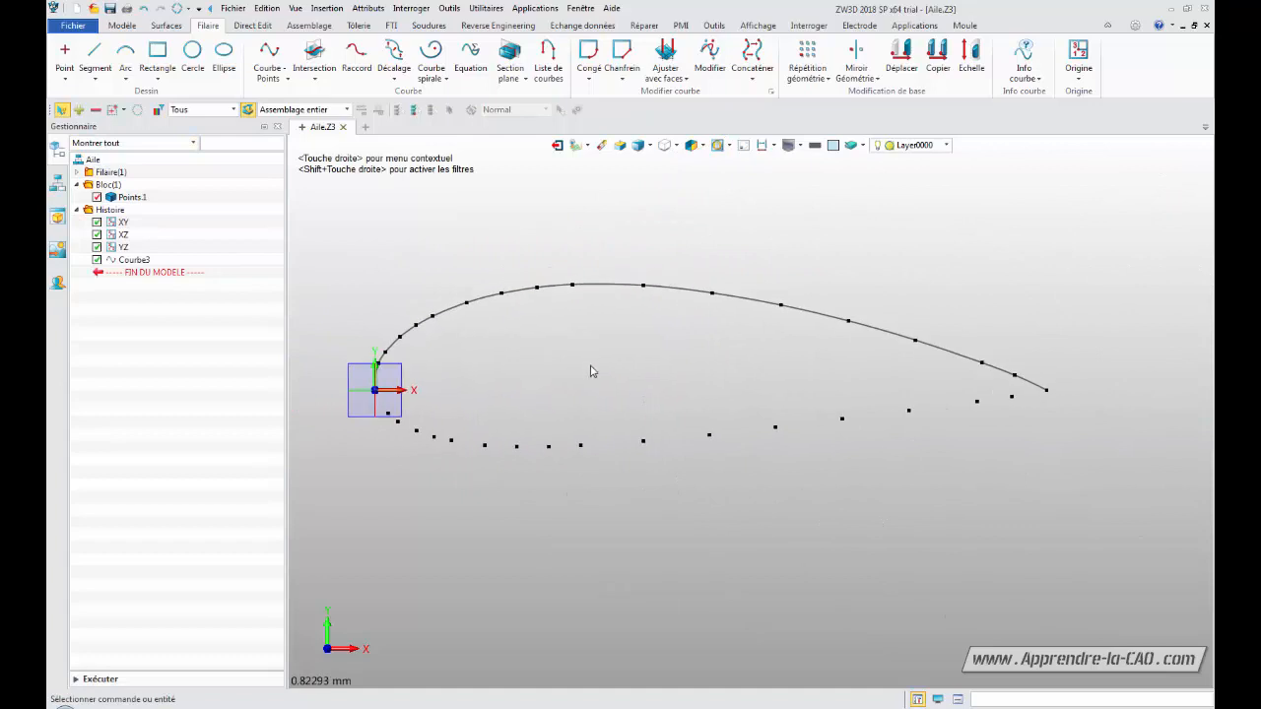
pyautogui.moveTo(528, 384); pyautogui.dragTo(637, 394, button='middle')
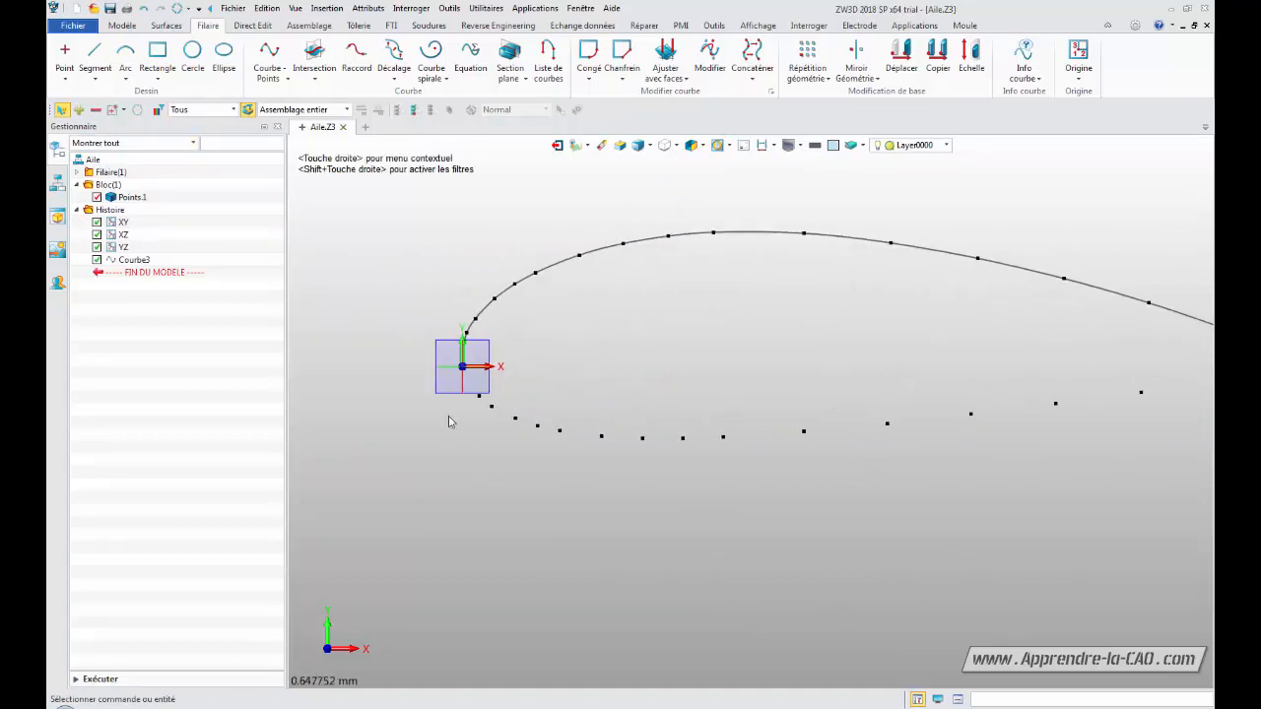
pyautogui.click(77, 174)
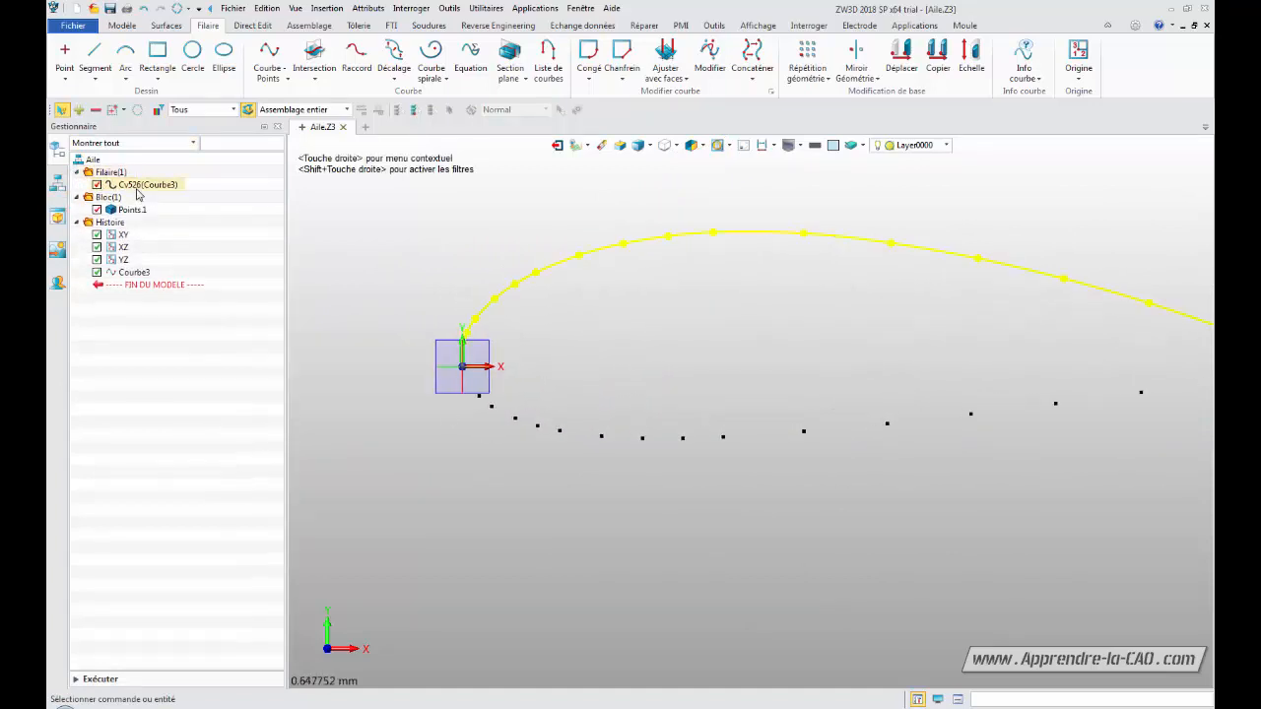
pyautogui.click(129, 184)
pyautogui.rightClick(133, 185)
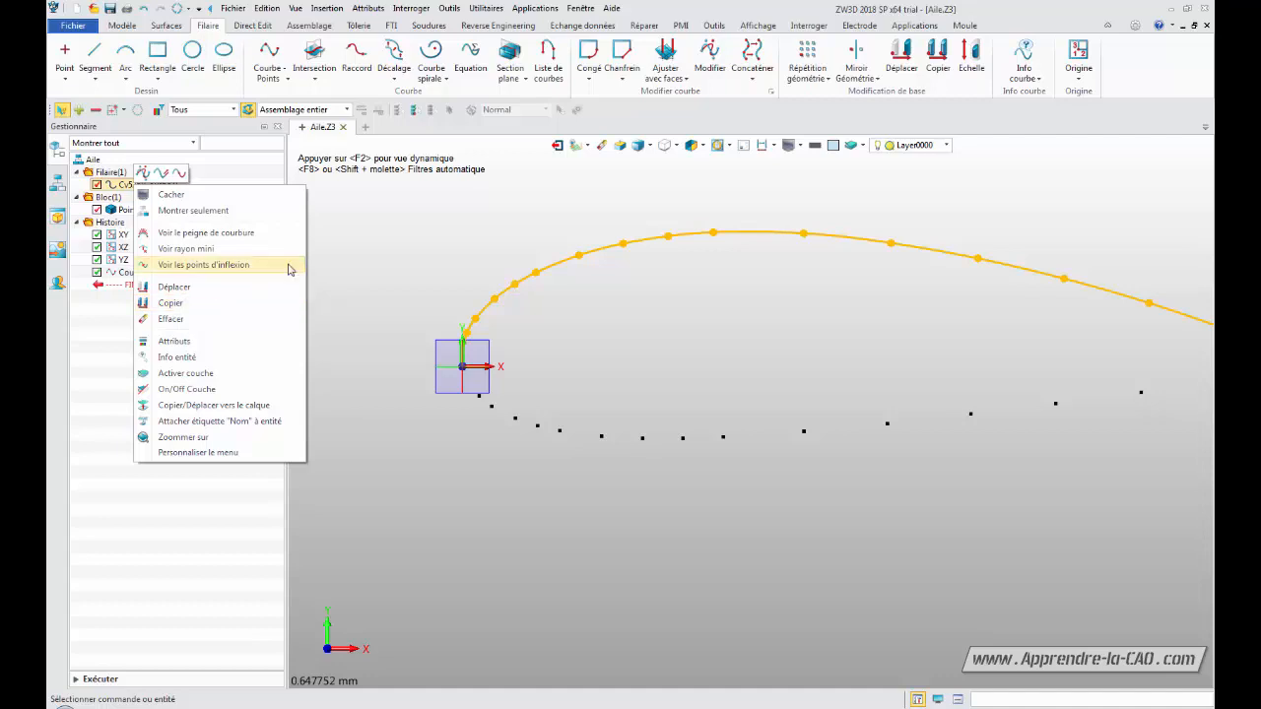
pyautogui.click(381, 238)
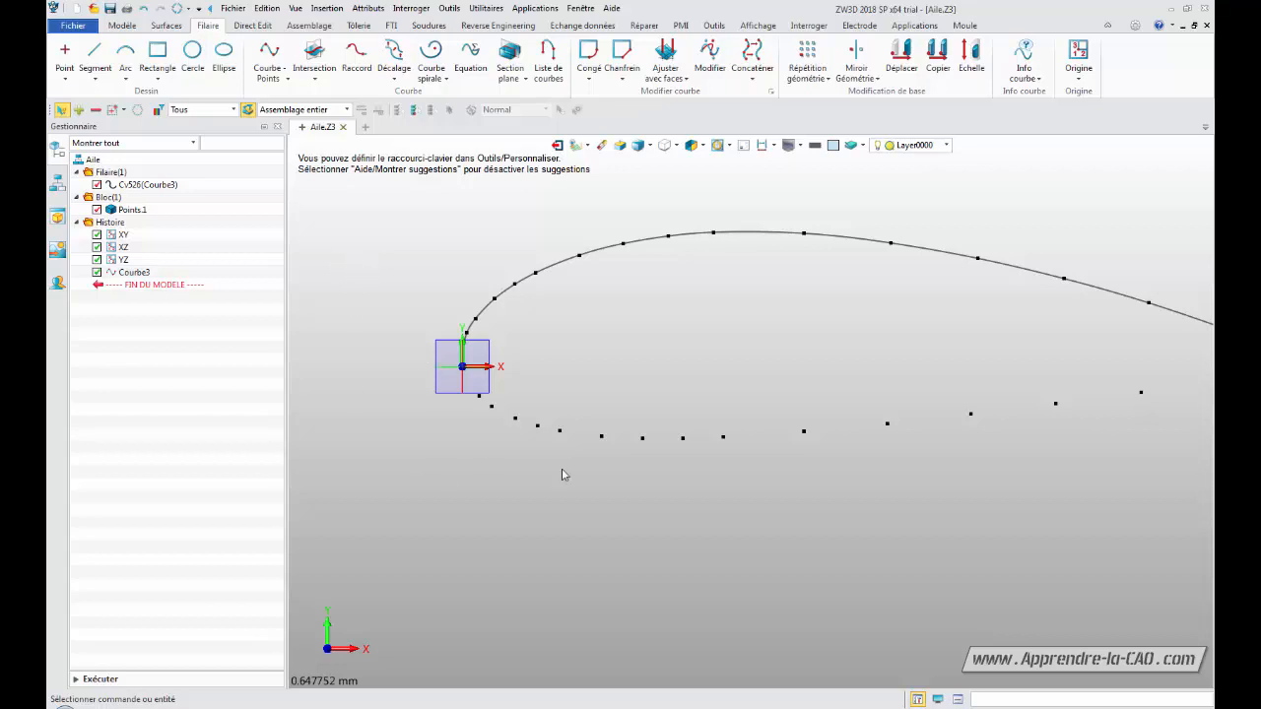
pyautogui.moveTo(887, 495); pyautogui.dragTo(796, 497, button='middle')
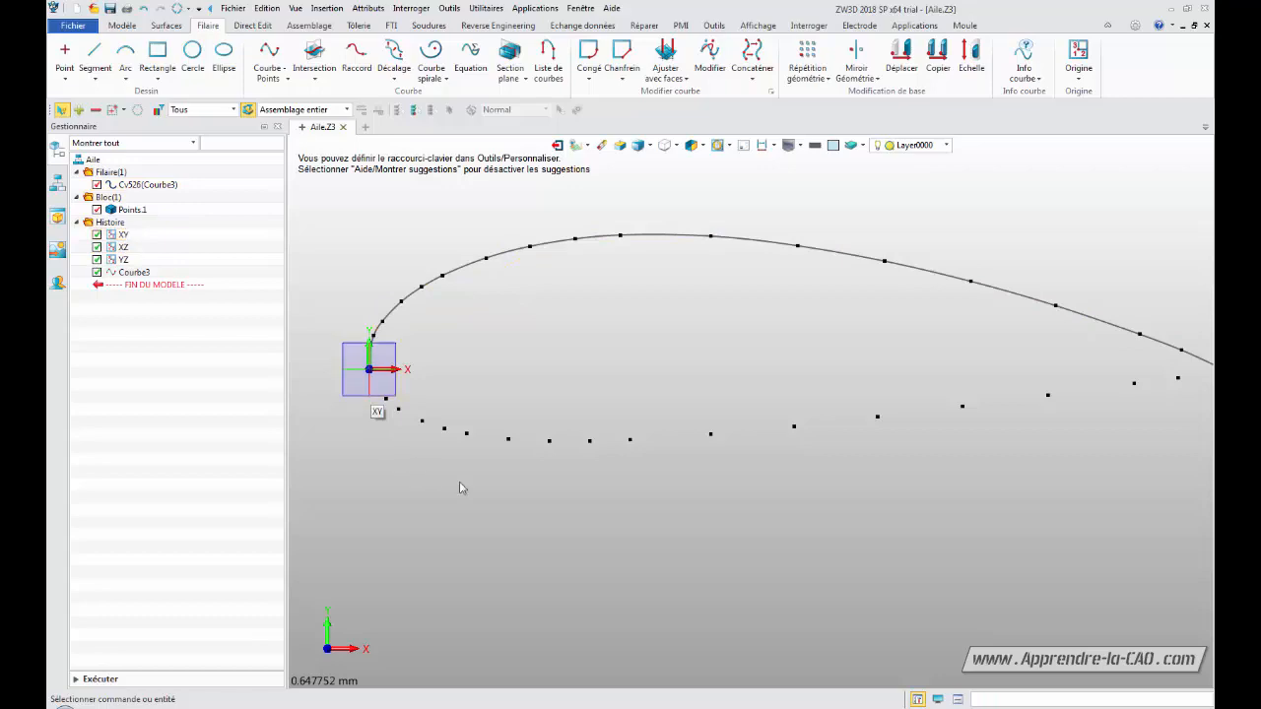
pyautogui.scroll(-2, 467, 493)
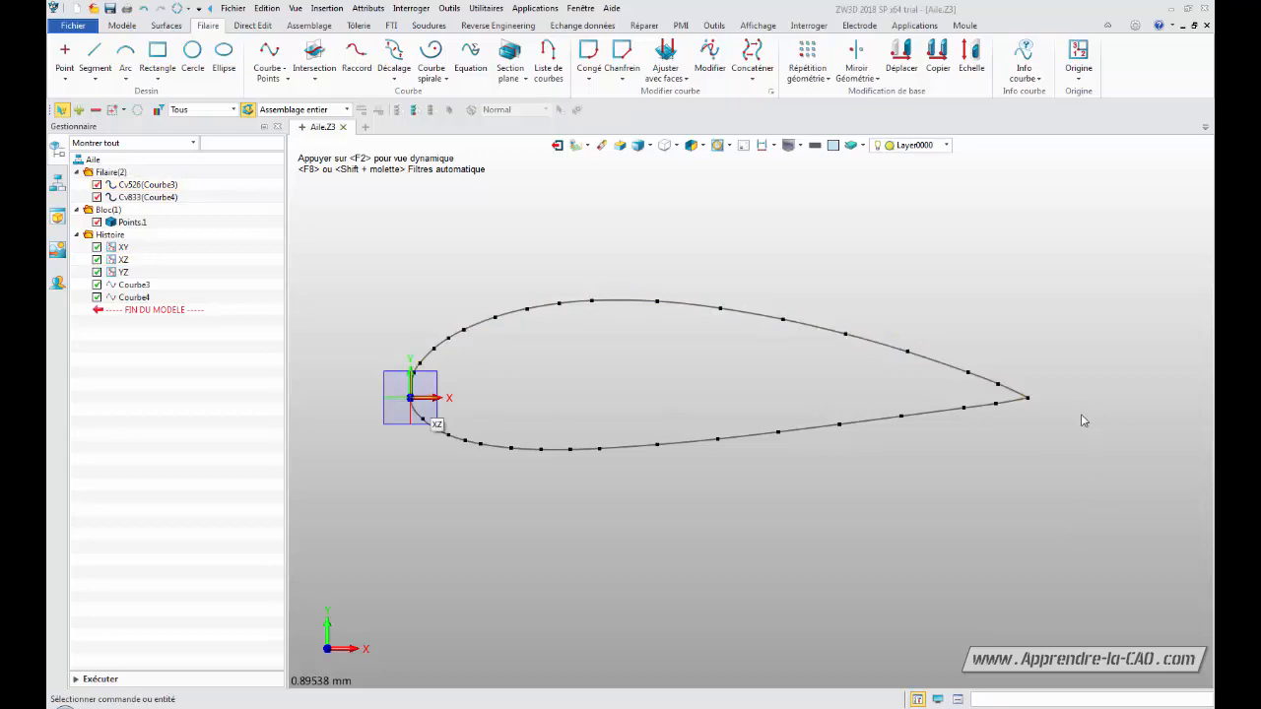
# Measure the distance from the leading edge at the origin to the trailing-edge point of the profile.
pyautogui.click(801, 27)
pyautogui.click(79, 69)
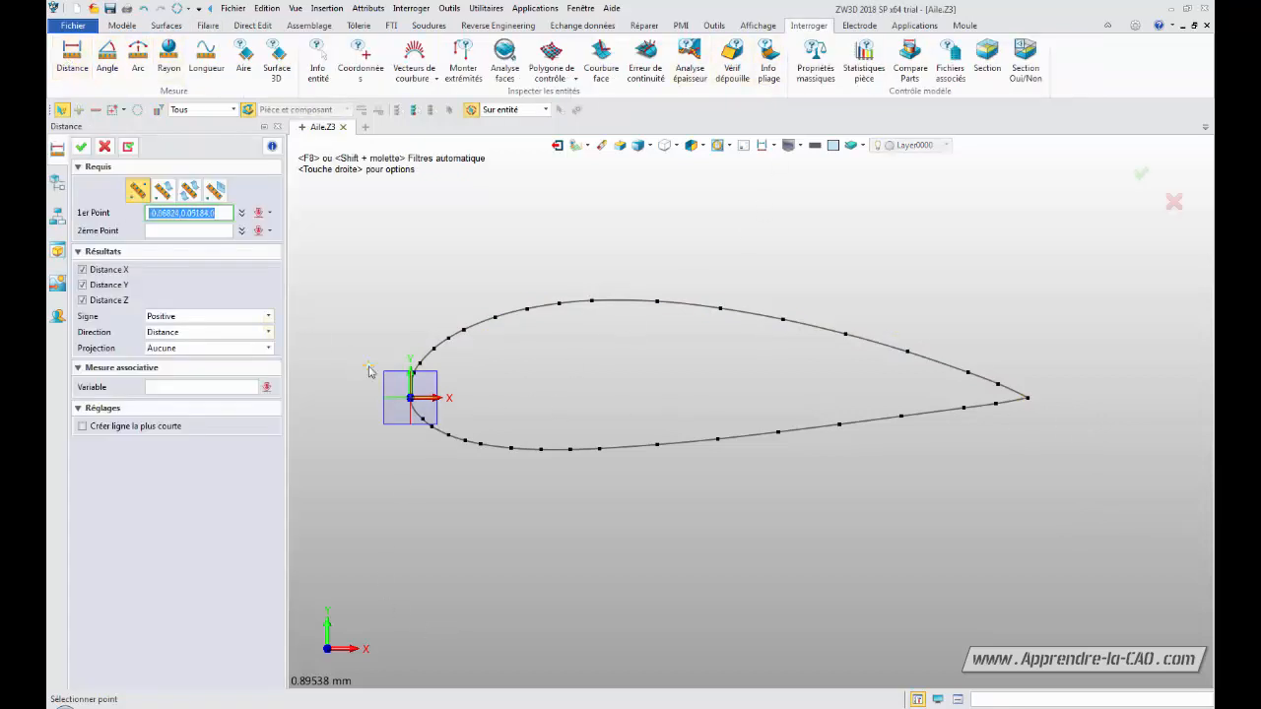
pyautogui.click(411, 398)
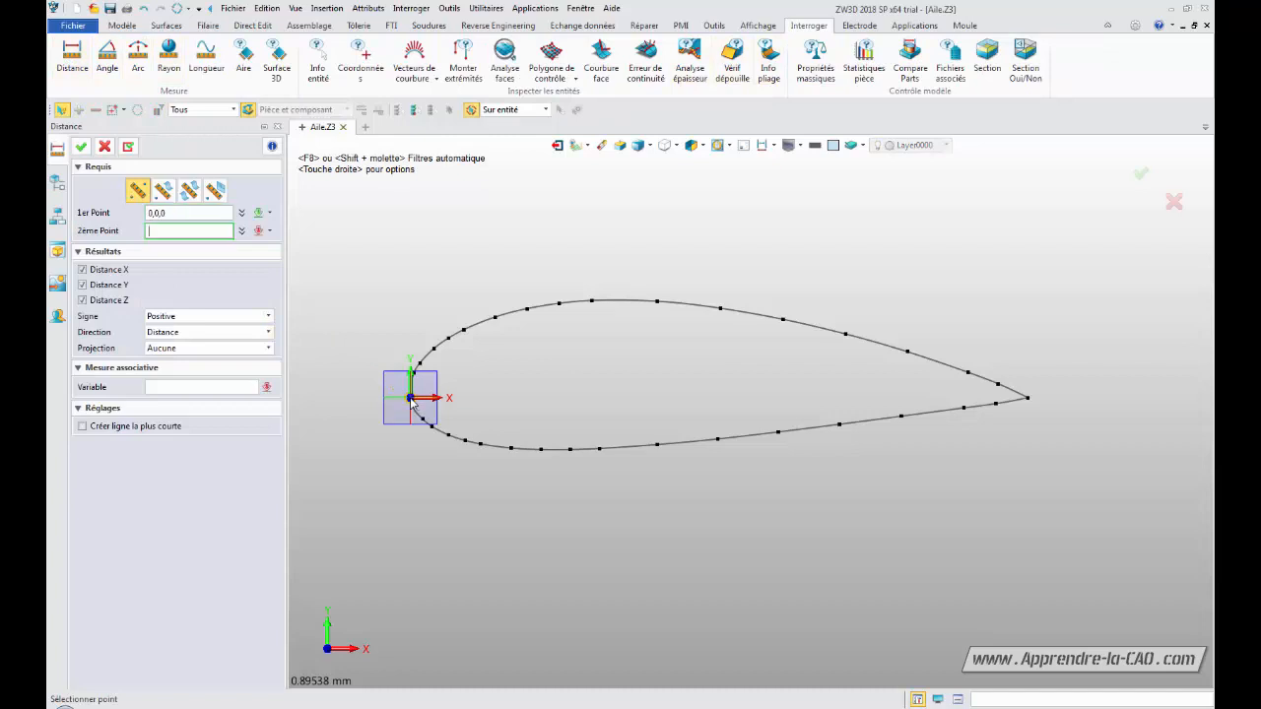
pyautogui.click(1028, 398)
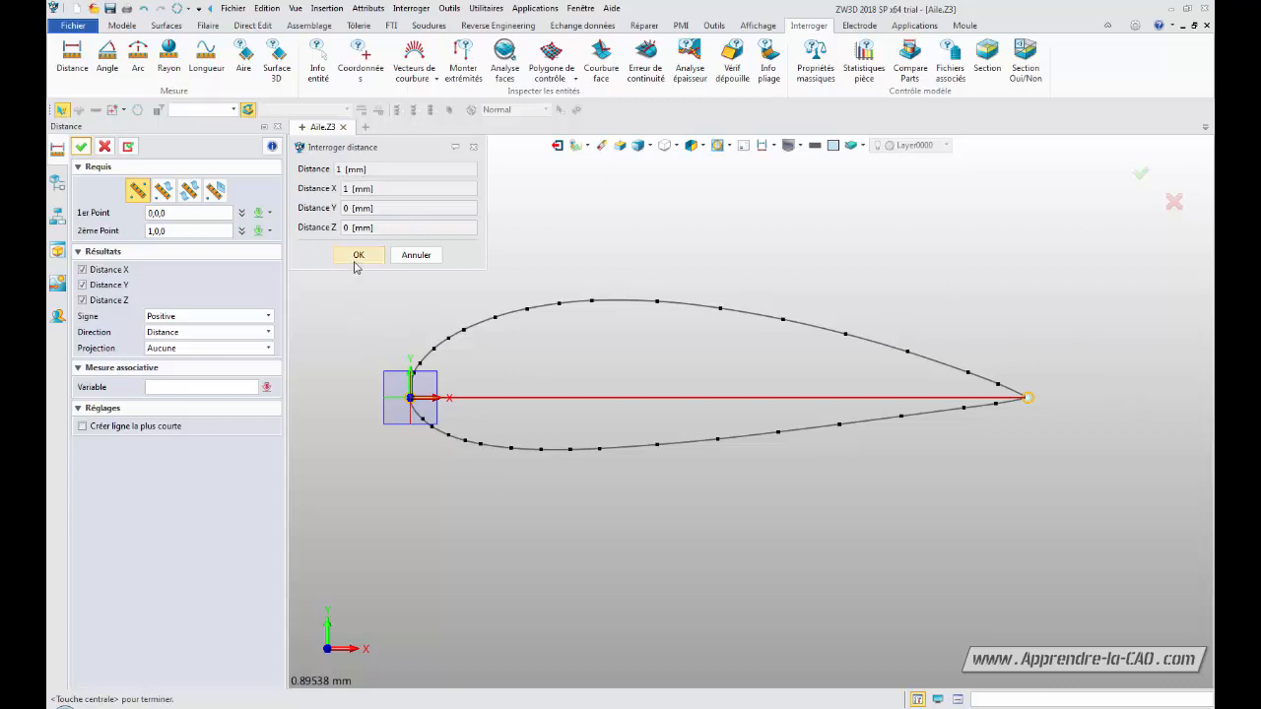
# Accept the chord distance measurement and close it, leaving no profile curve selected.
pyautogui.click(358, 256)
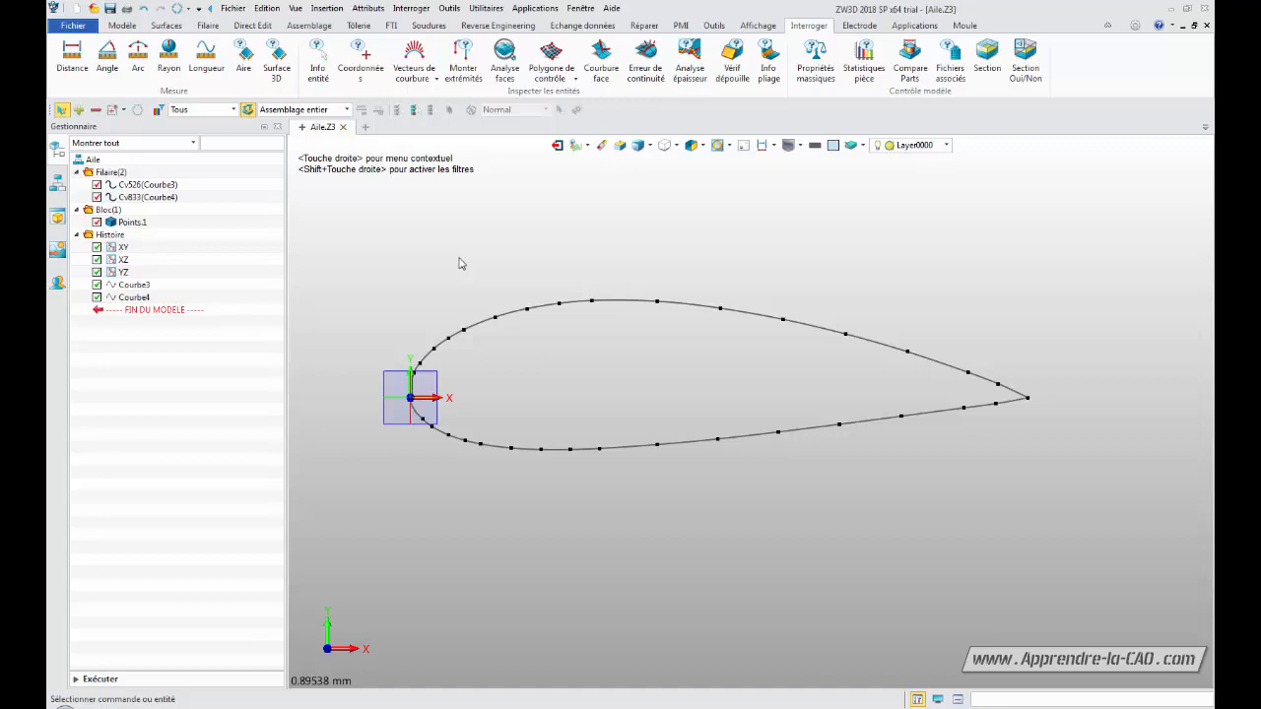
pyautogui.click(424, 361)
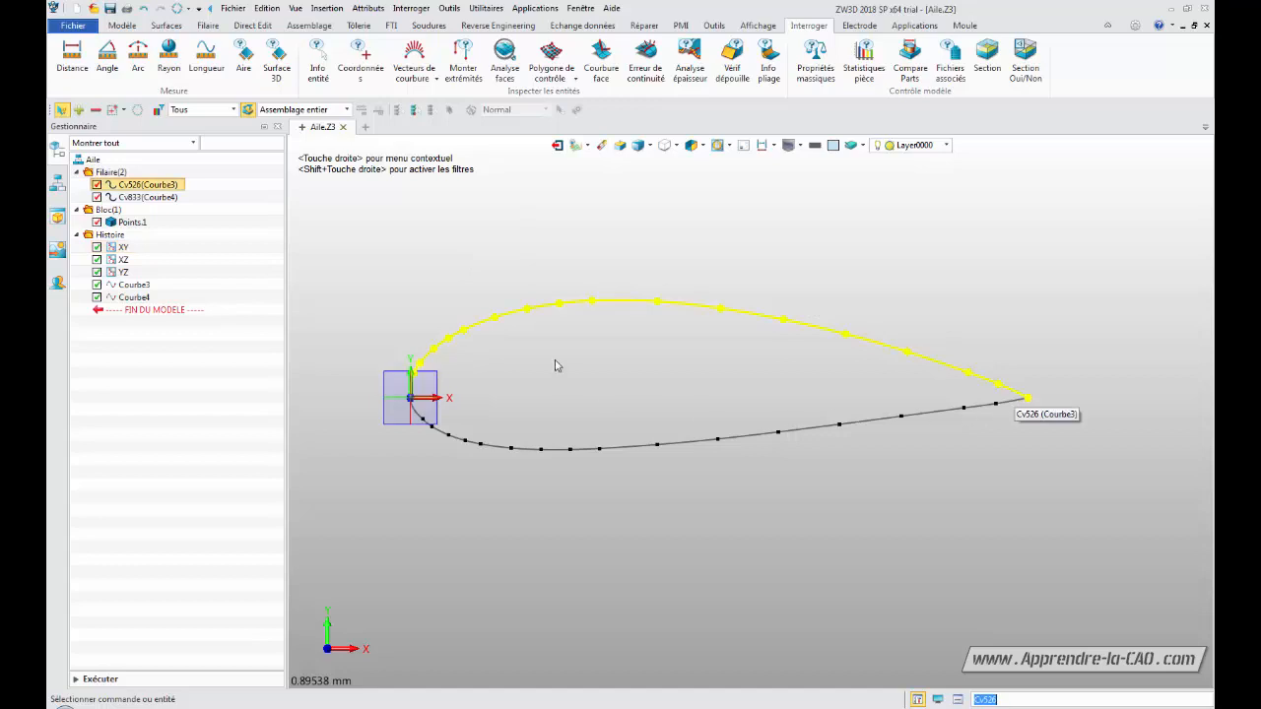
pyautogui.click(555, 366)
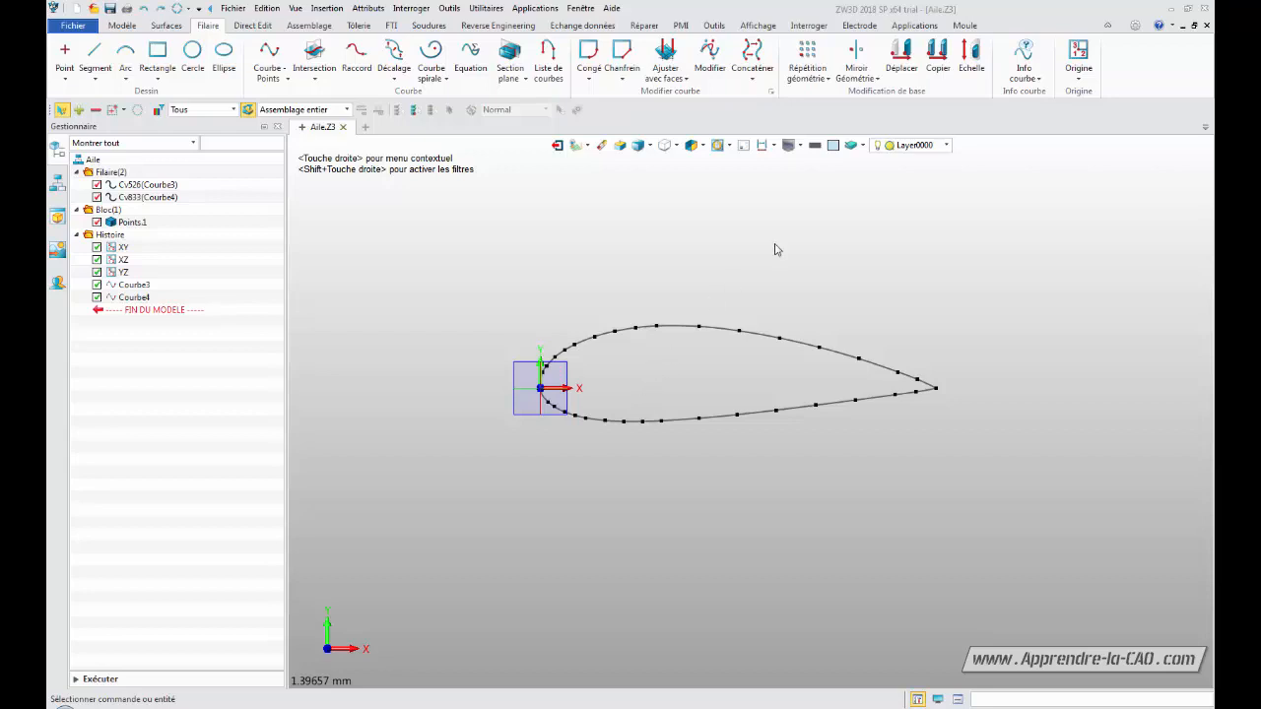
# Move the upper and lower profile curves -0.25 mm along direction 1,0,0, and hide the imported points block.
pyautogui.click(903, 65)
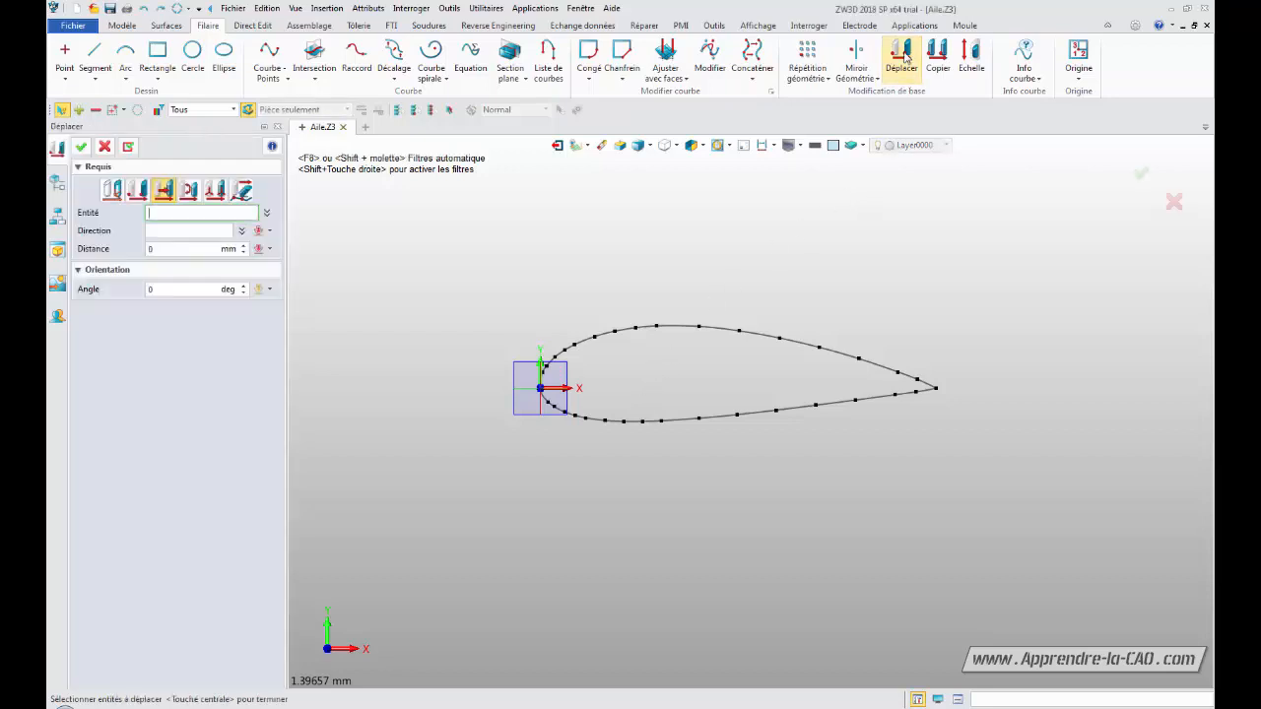
pyautogui.click(113, 191)
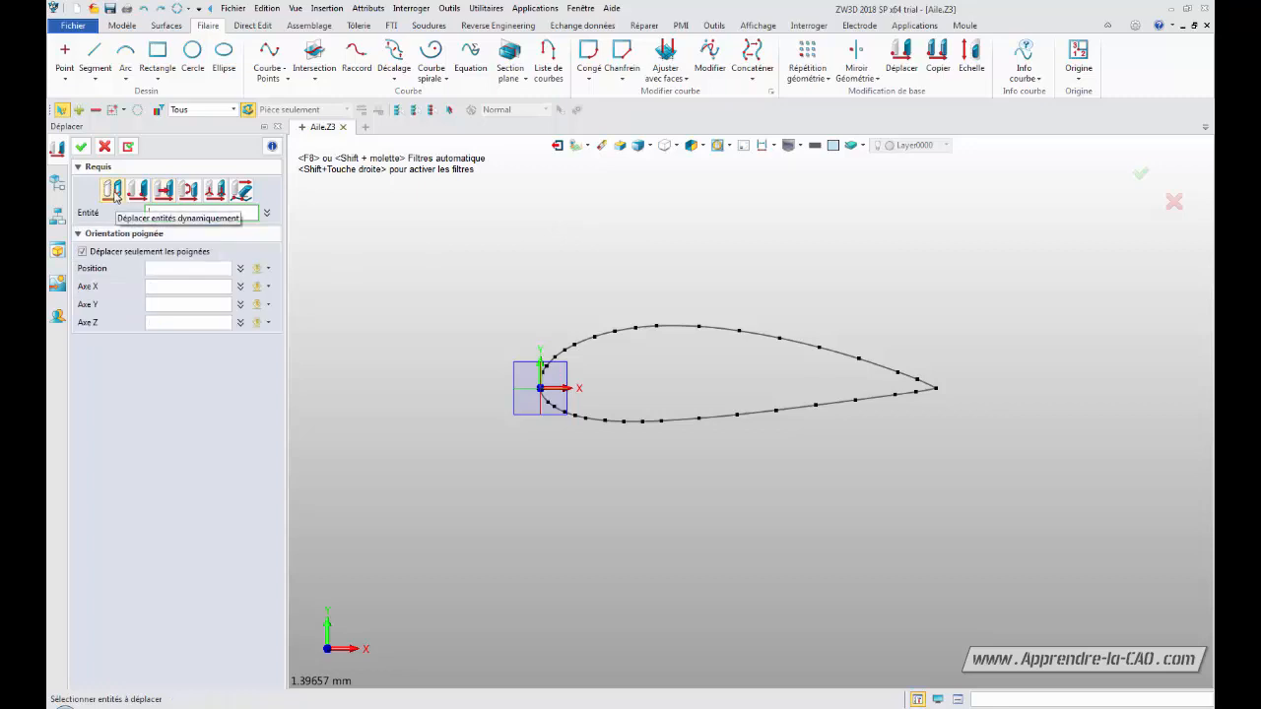
pyautogui.click(163, 191)
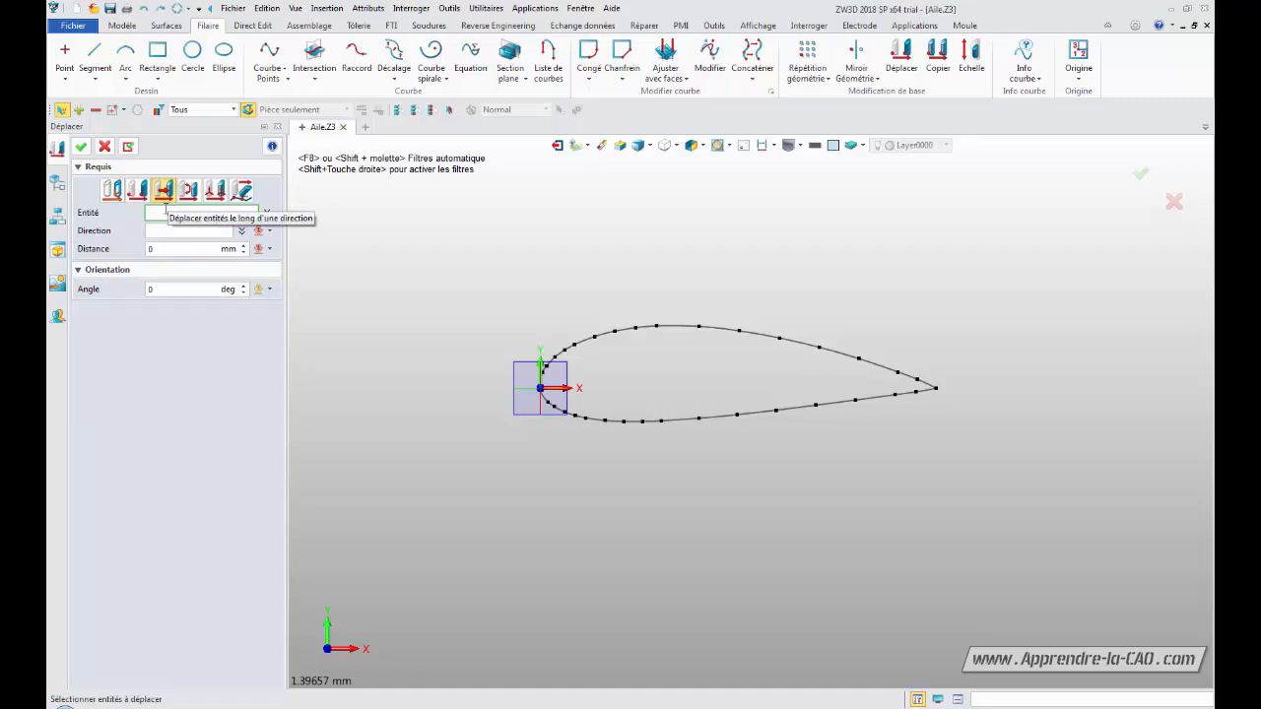
pyautogui.click(682, 326)
pyautogui.click(679, 328)
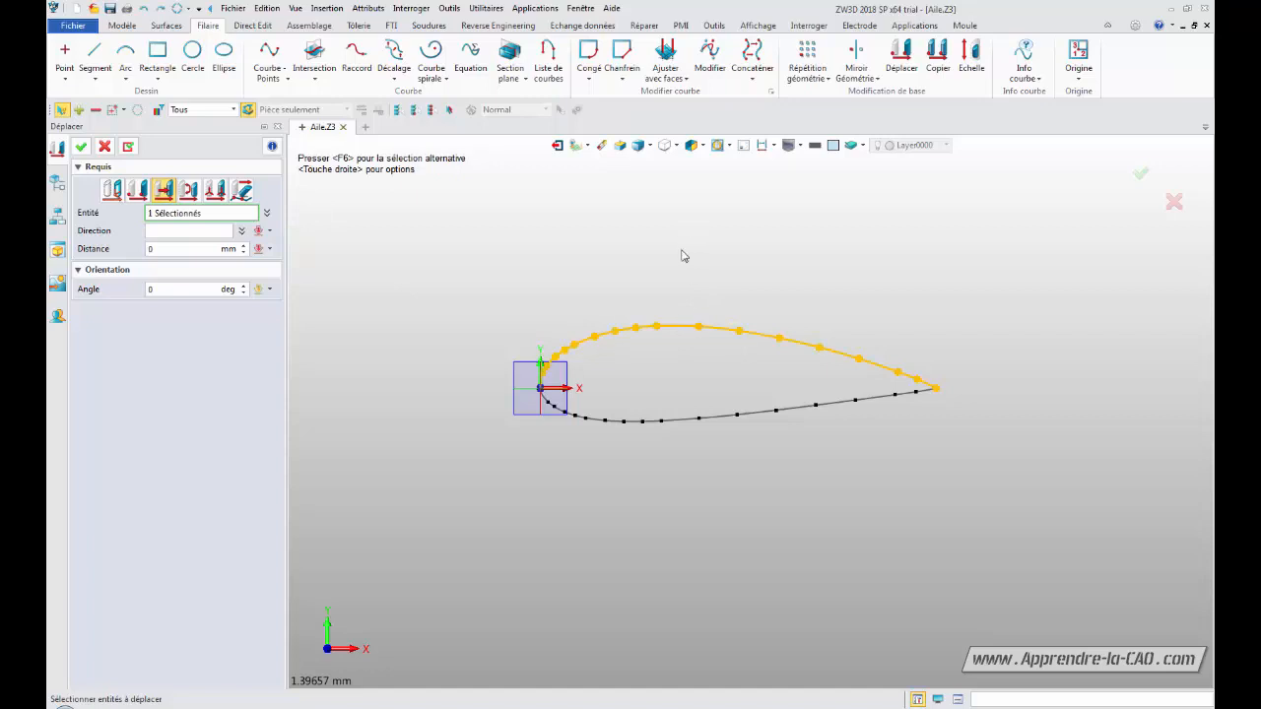
pyautogui.click(677, 423)
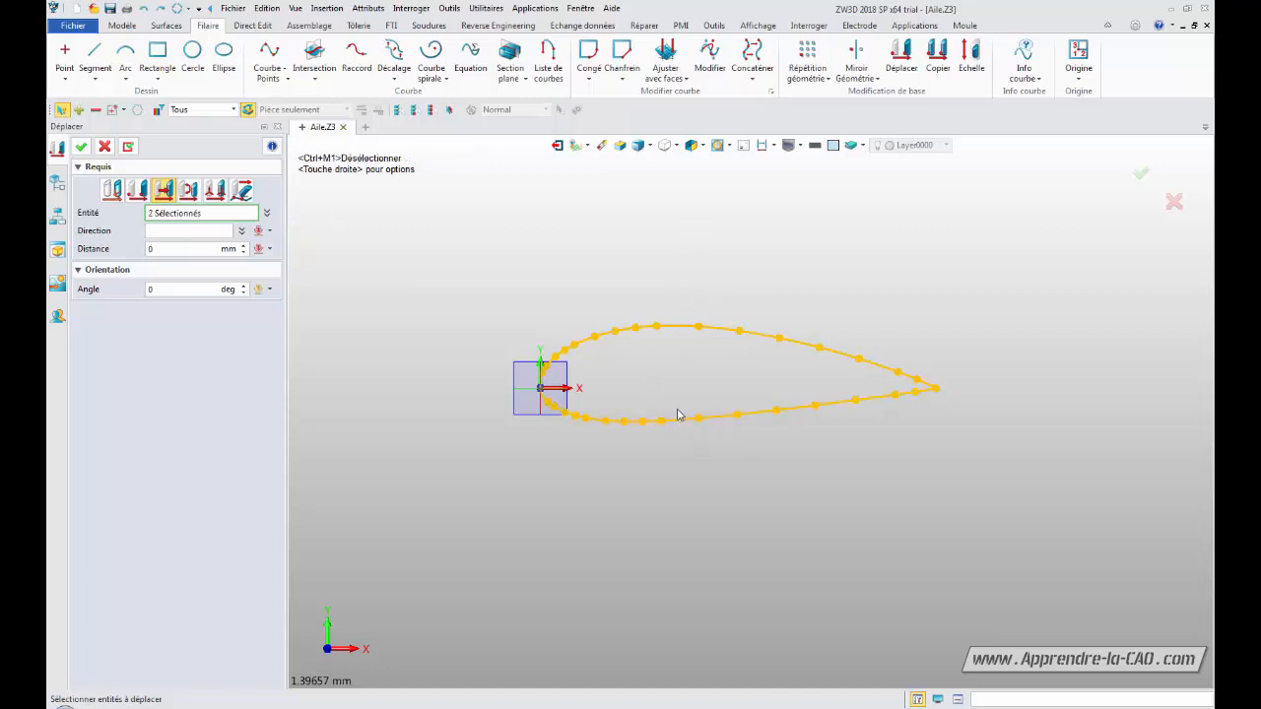
pyautogui.click(178, 231)
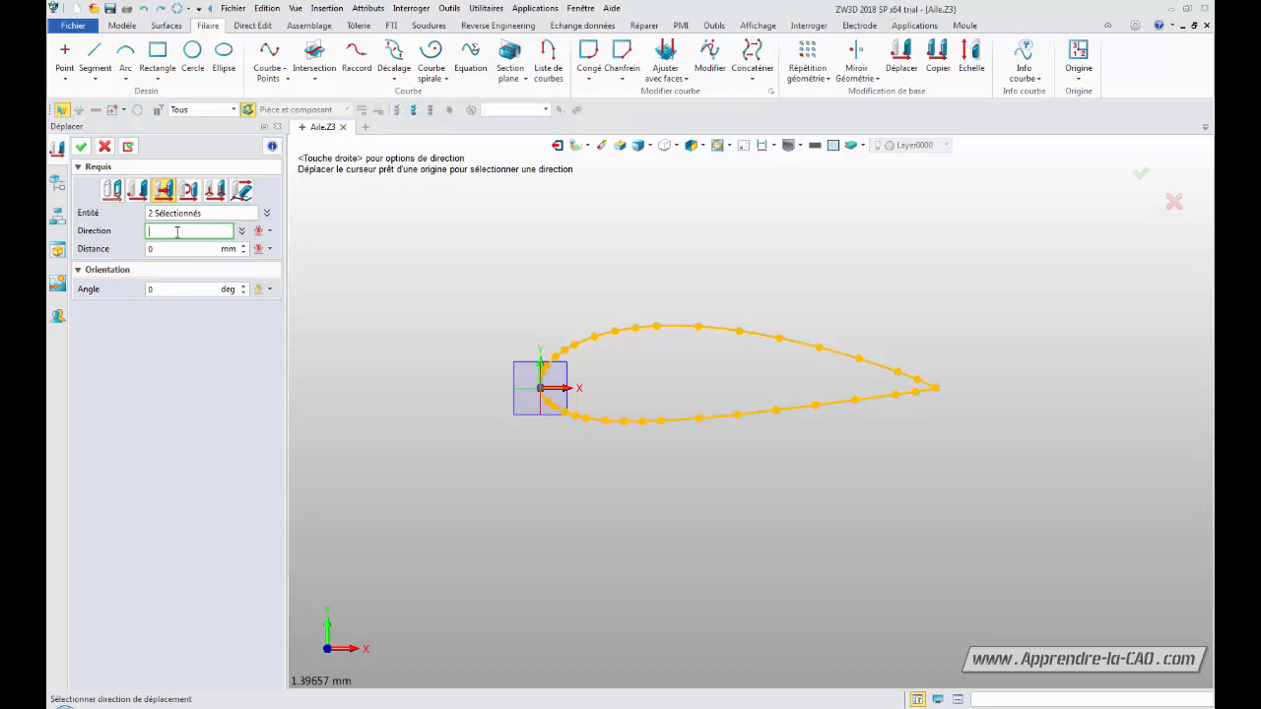
pyautogui.write('1,0,0')
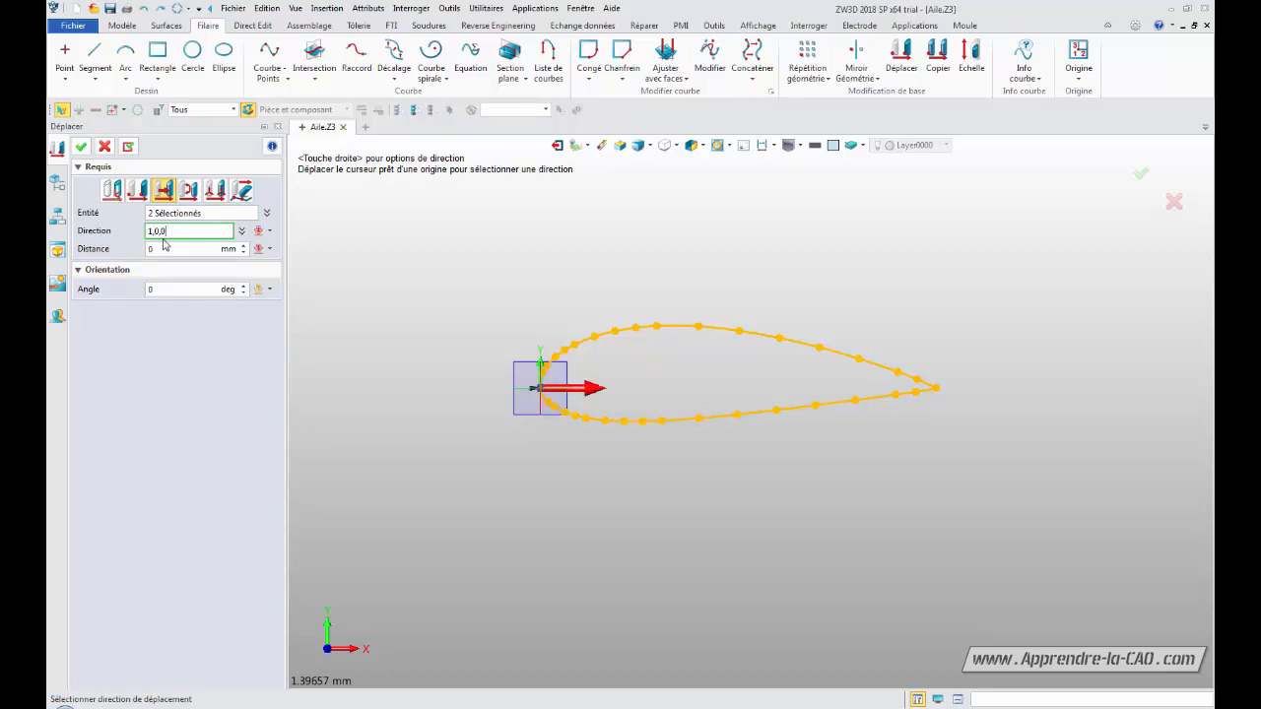
pyautogui.click(153, 249)
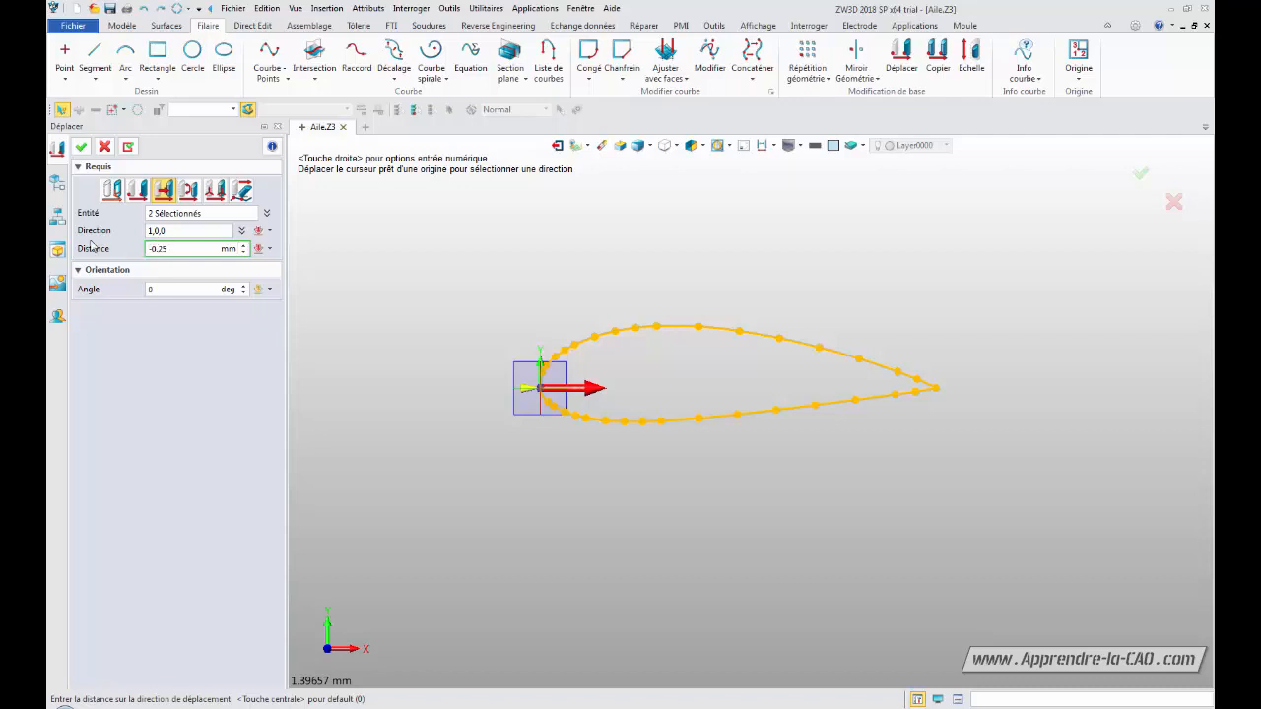
pyautogui.click(80, 146)
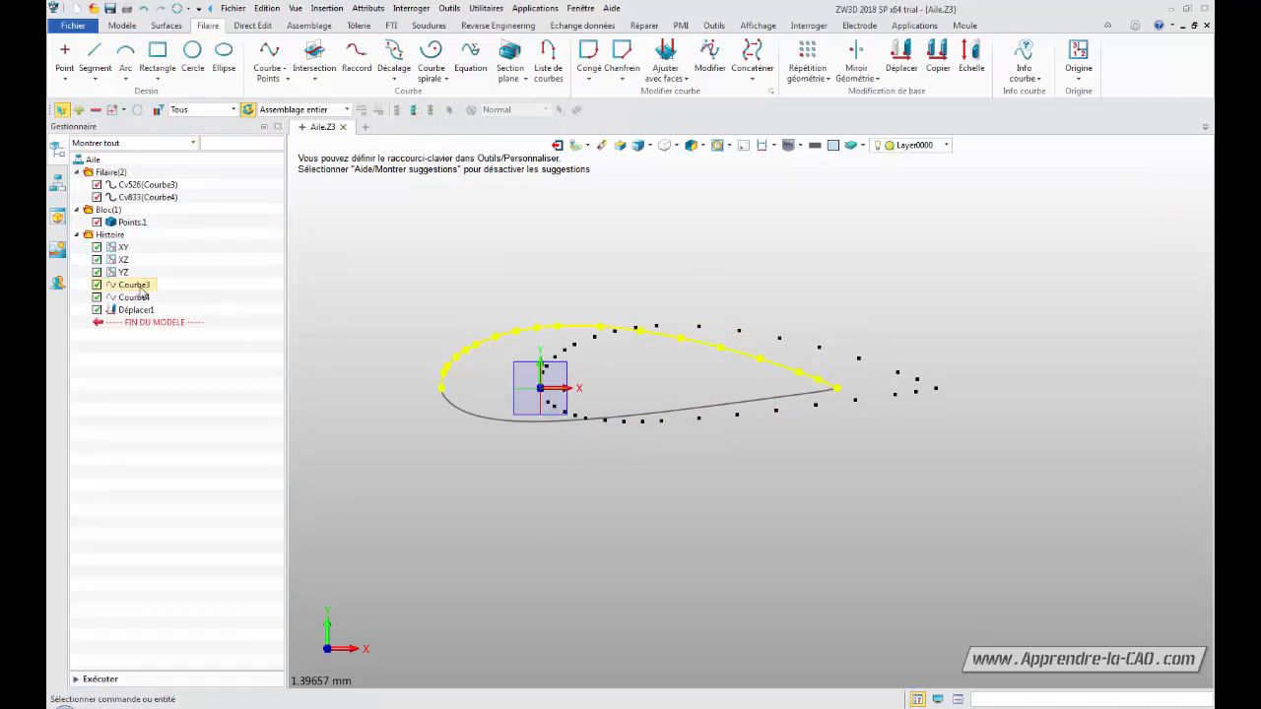
pyautogui.click(96, 222)
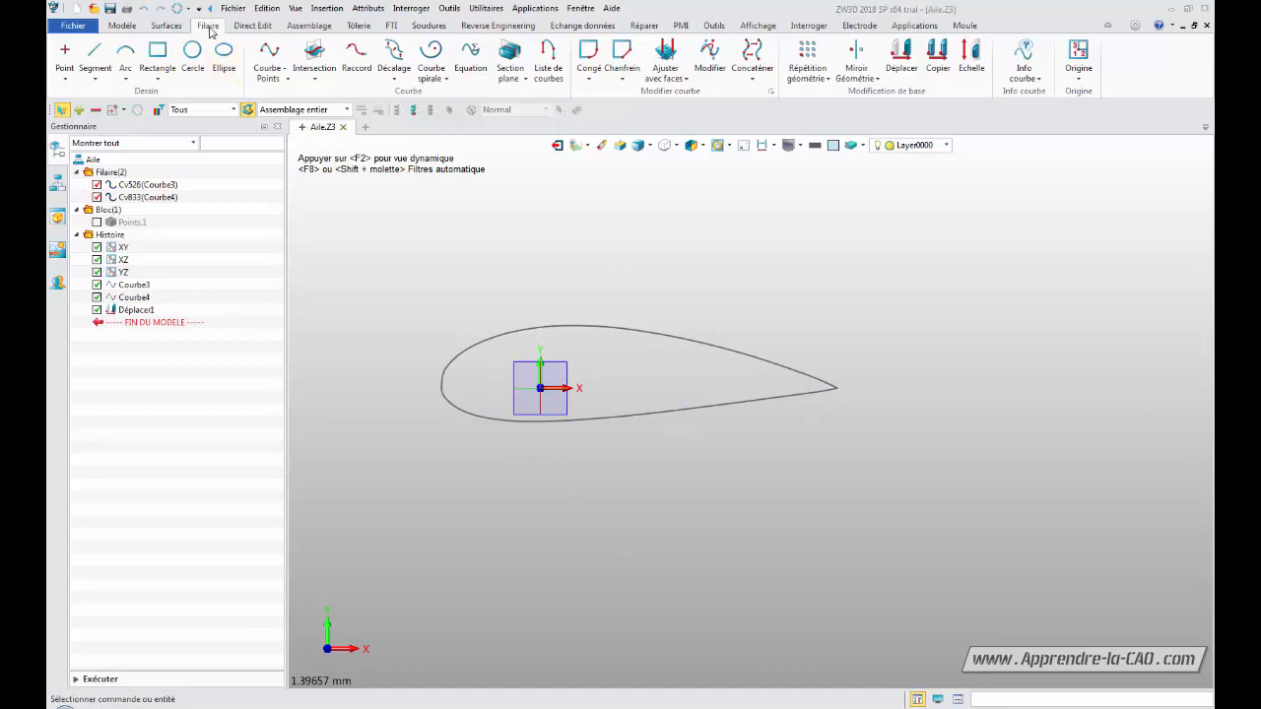
# Set up a uniform scale of the upper and lower profile curves with a factor of 150.
pyautogui.click(971, 59)
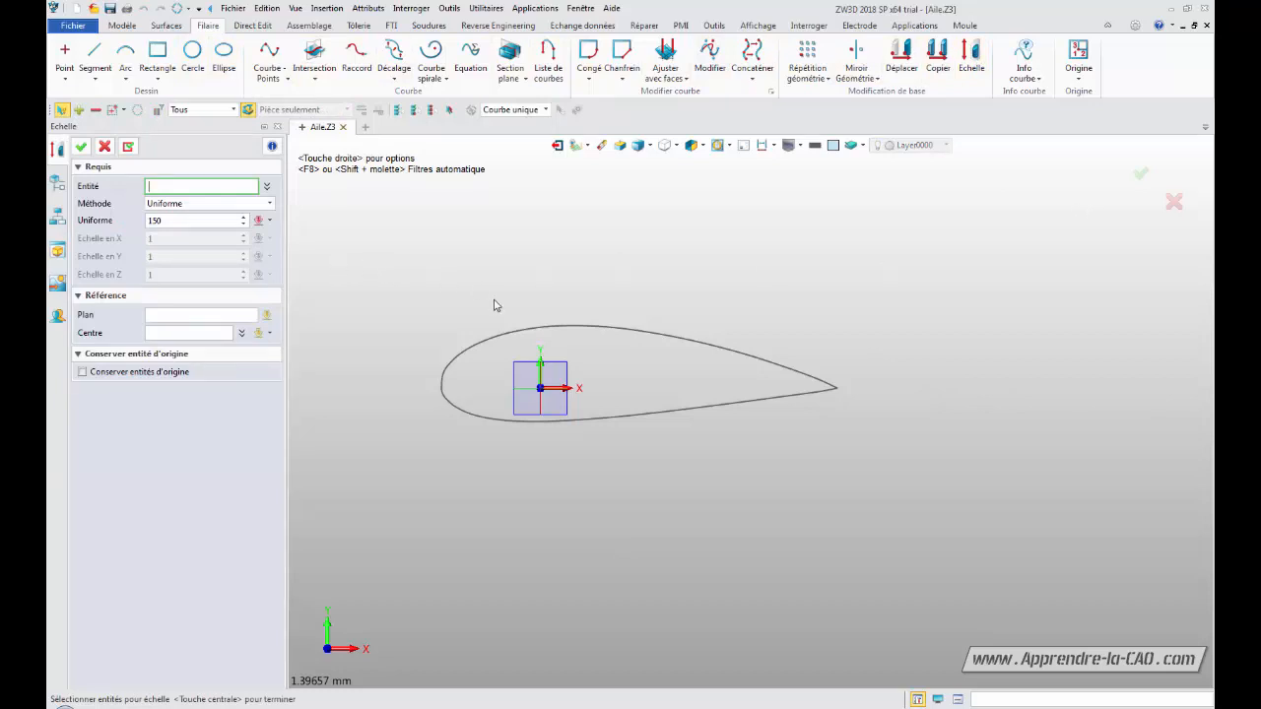
pyautogui.click(547, 327)
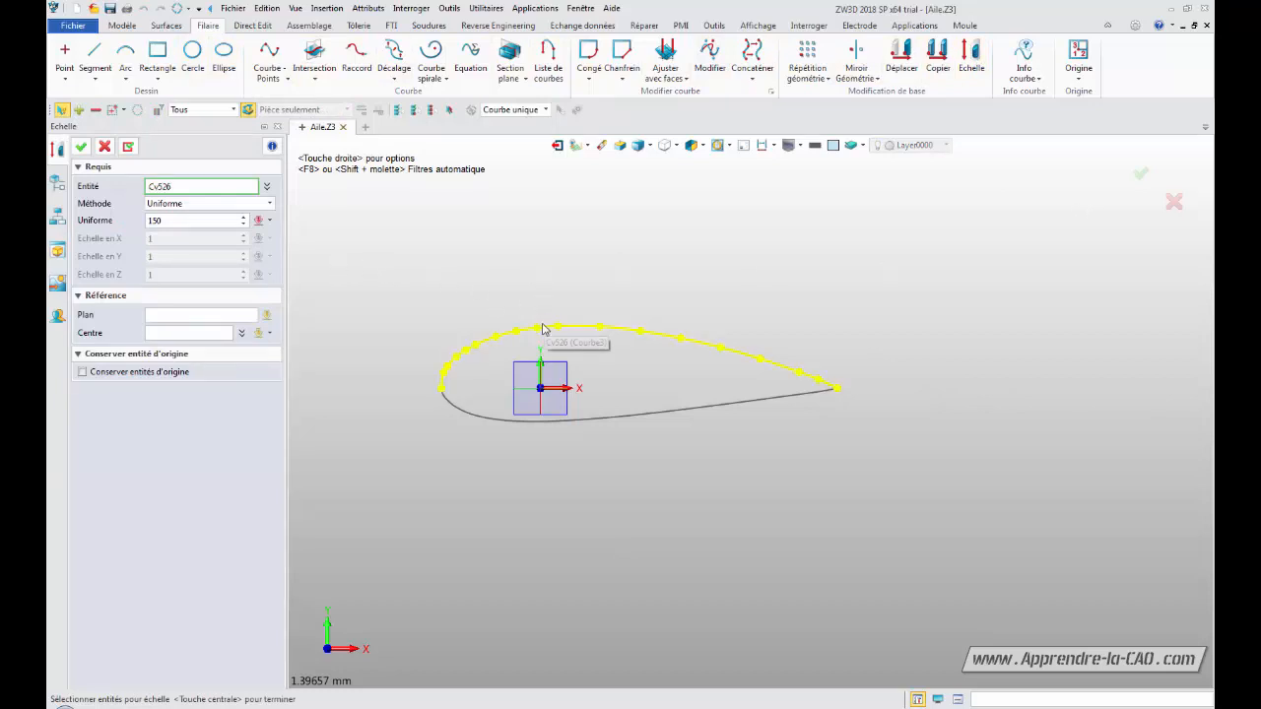
pyautogui.click(584, 418)
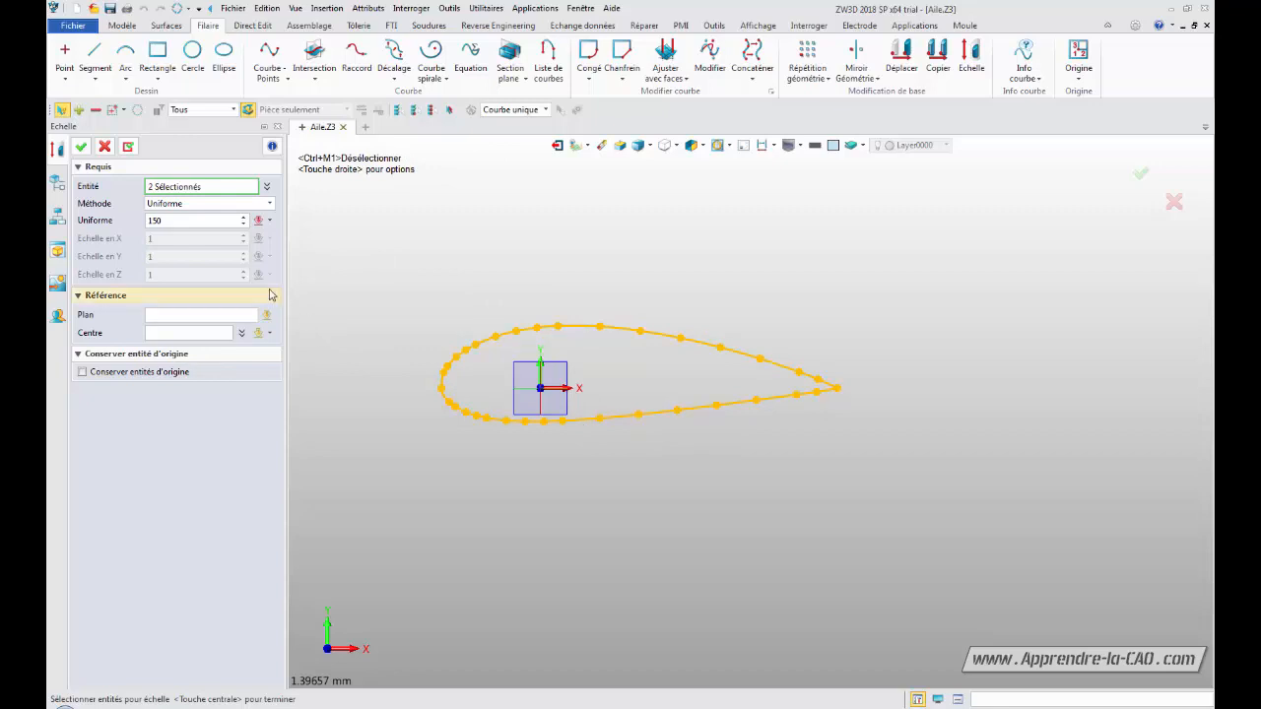
pyautogui.click(269, 204)
pyautogui.click(269, 204)
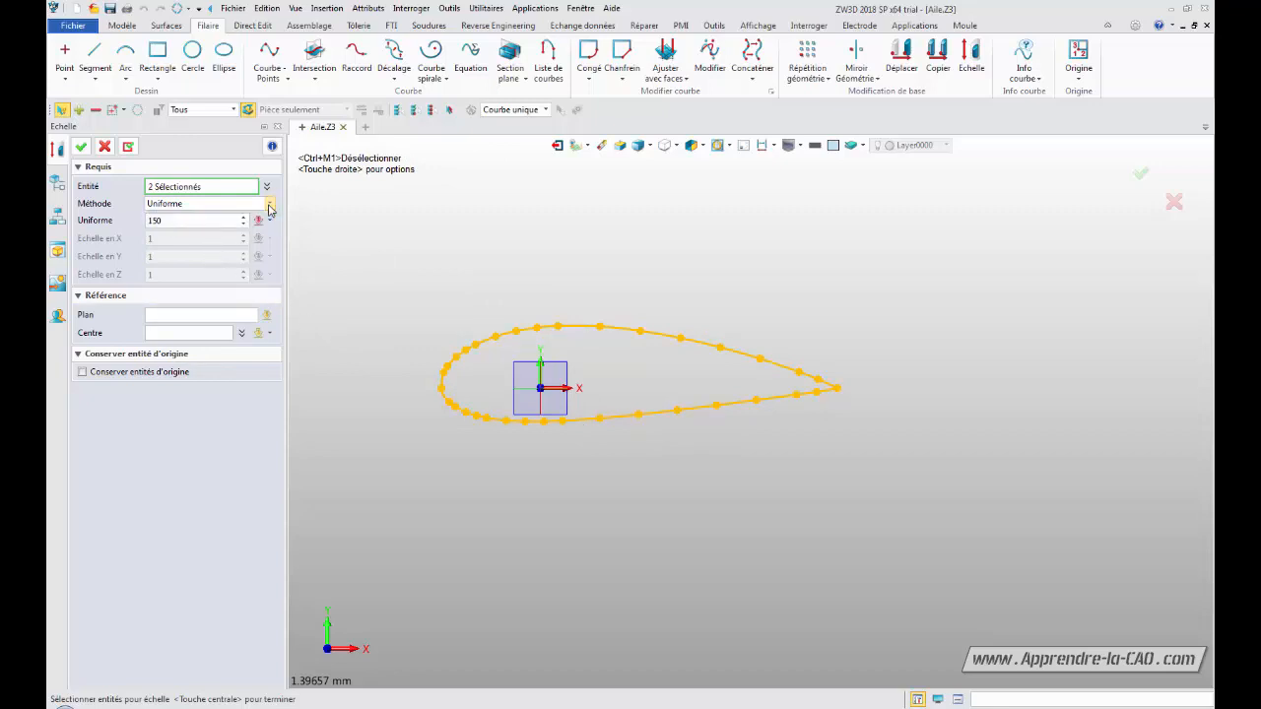
pyautogui.click(184, 220)
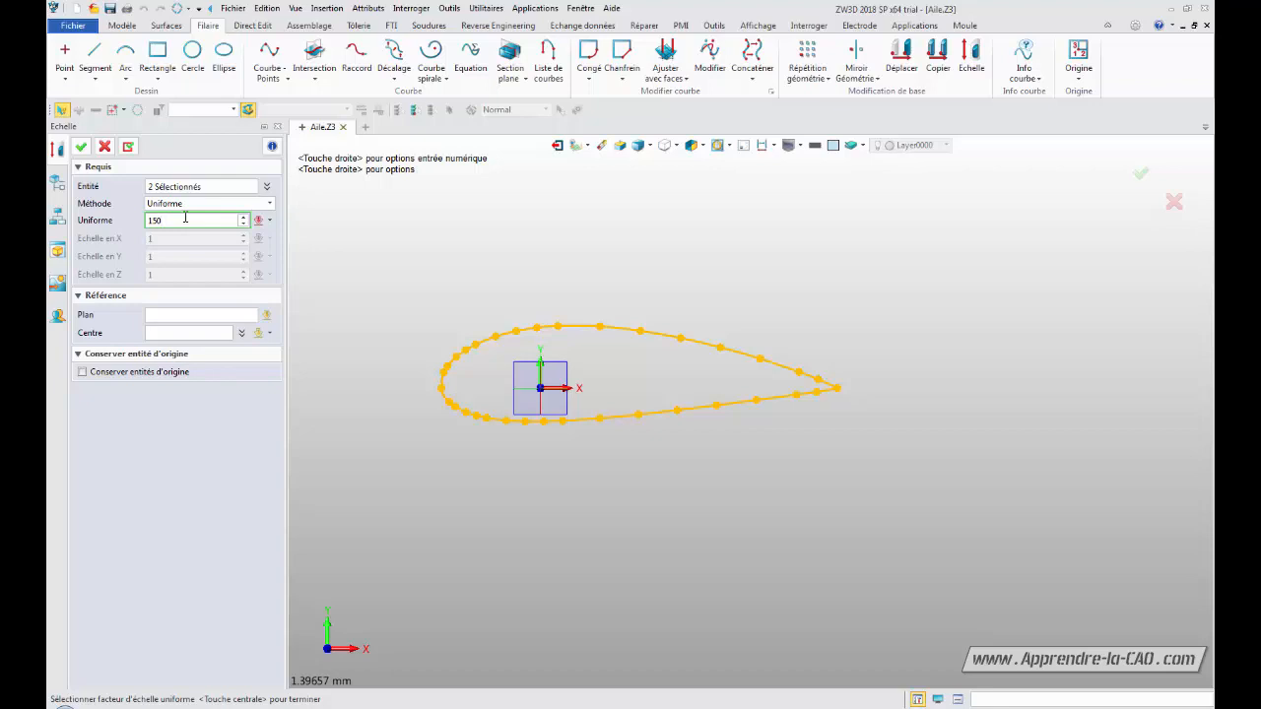
# Set the scale reference to the XY plane with its centre at the origin 0,0,0, and validate the scaling.
pyautogui.click(184, 315)
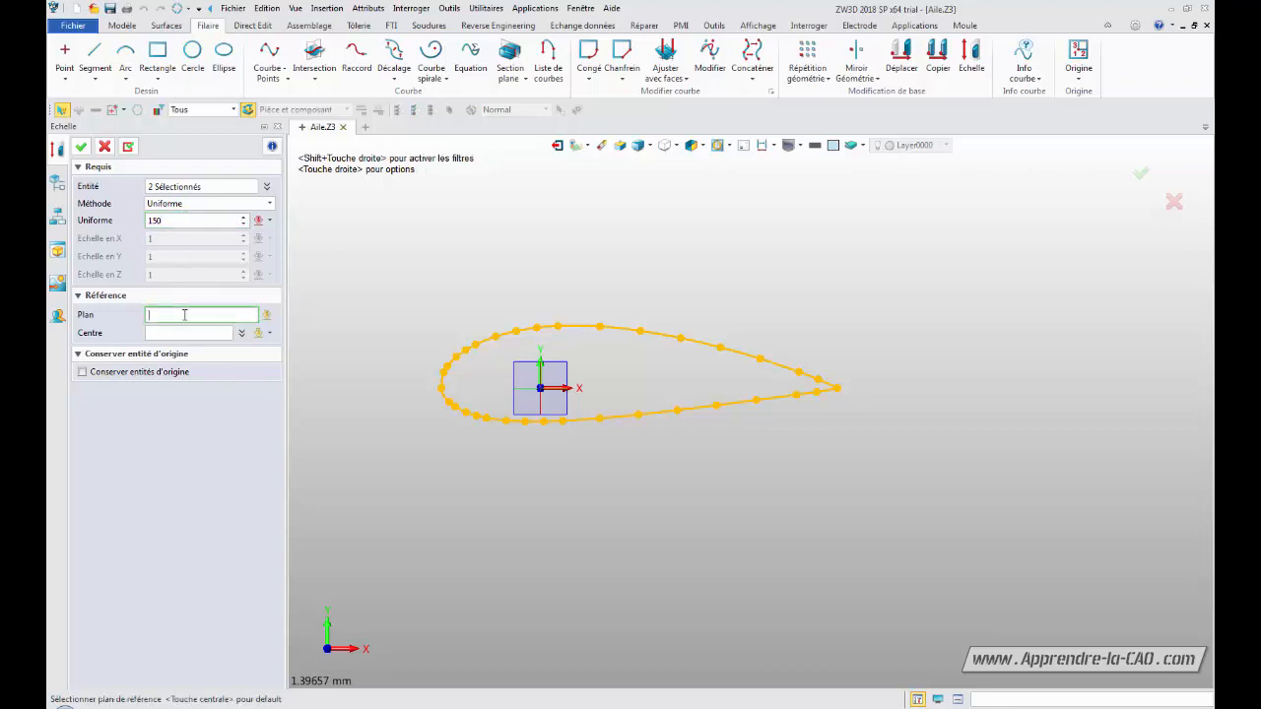
pyautogui.click(518, 371)
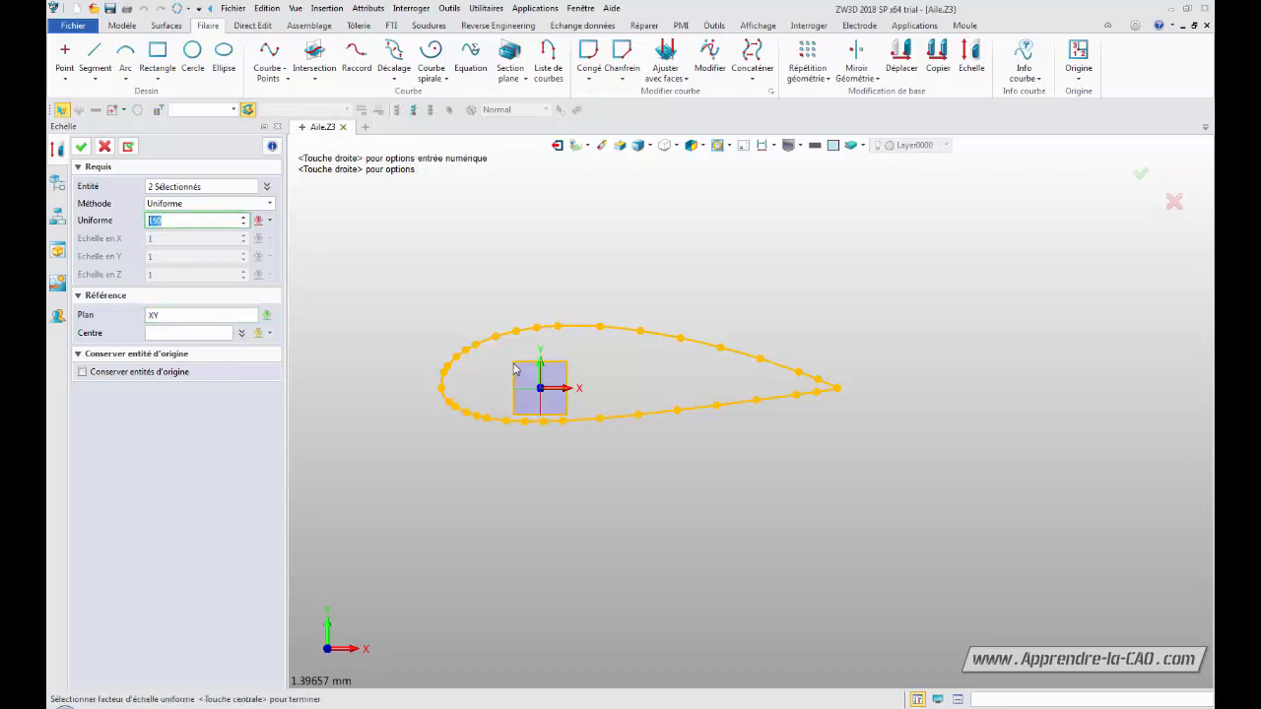
pyautogui.click(189, 332)
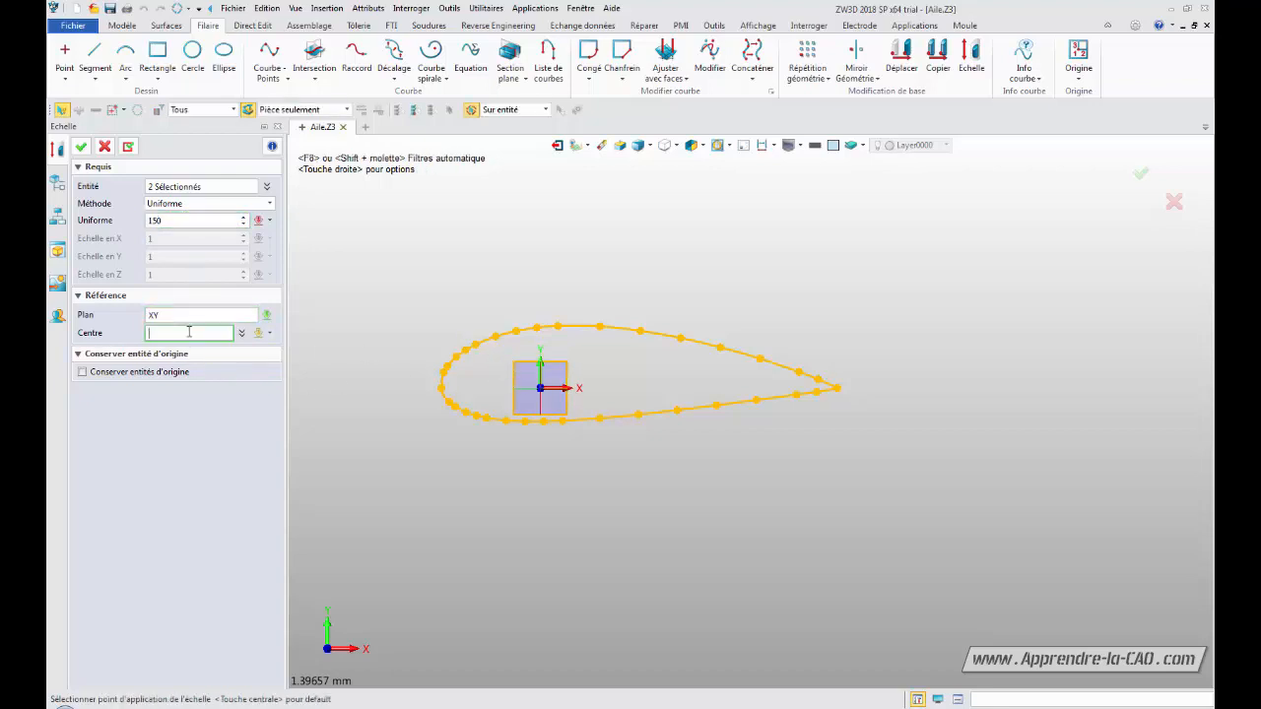
pyautogui.click(540, 390)
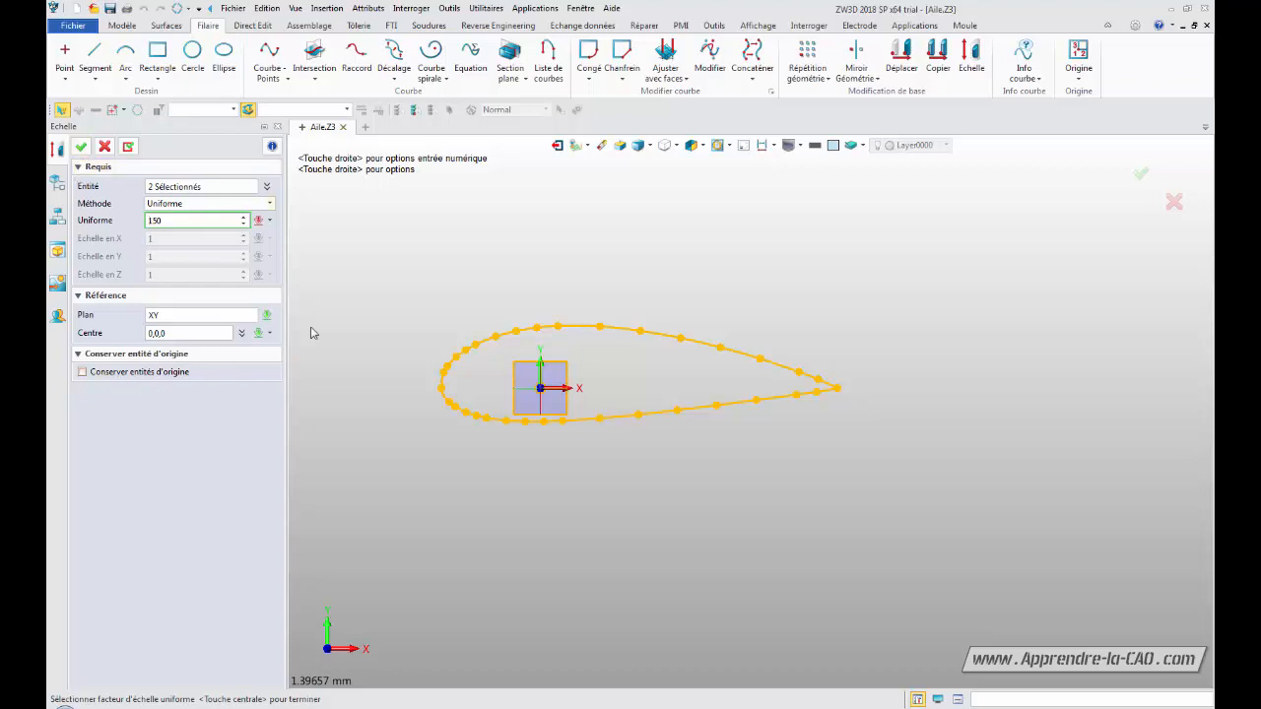
pyautogui.scroll(-8, 596, 517)
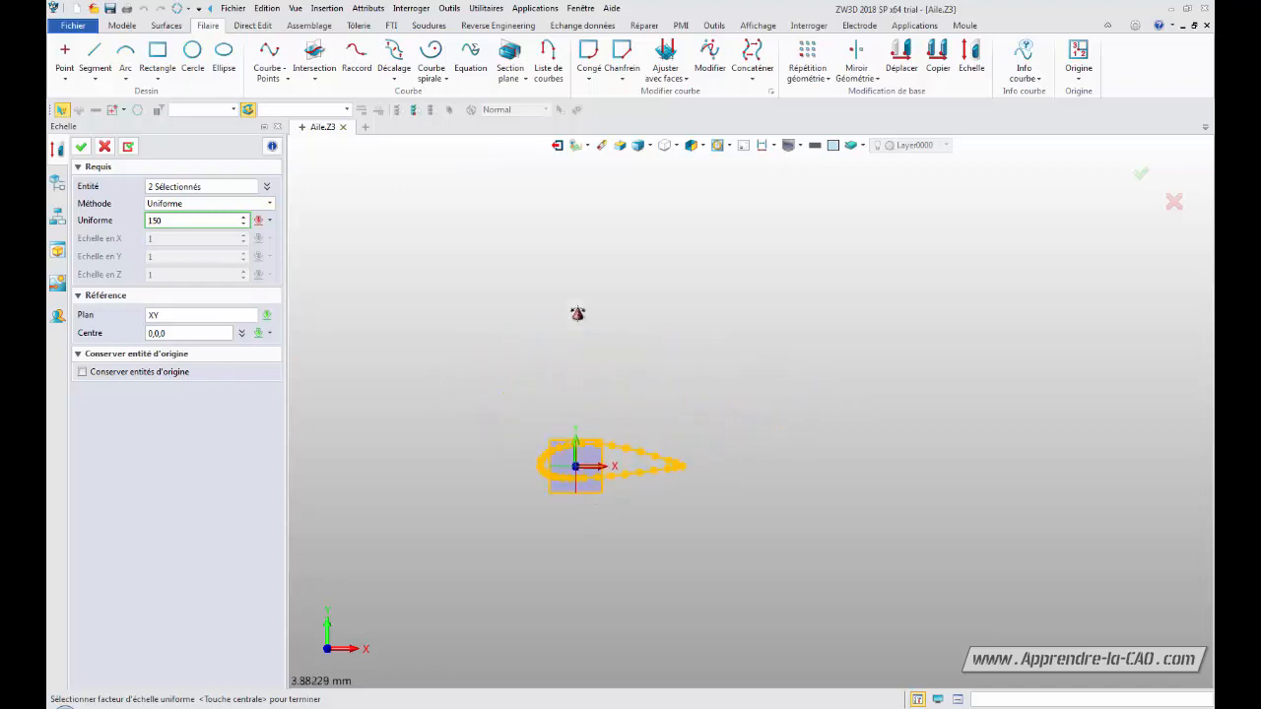
pyautogui.moveTo(524, 431); pyautogui.dragTo(542, 315, button='middle')
pyautogui.moveTo(522, 591); pyautogui.dragTo(504, 369, button='middle')
pyautogui.moveTo(484, 505); pyautogui.dragTo(460, 331, button='middle')
pyautogui.moveTo(686, 559); pyautogui.dragTo(696, 532, button='middle')
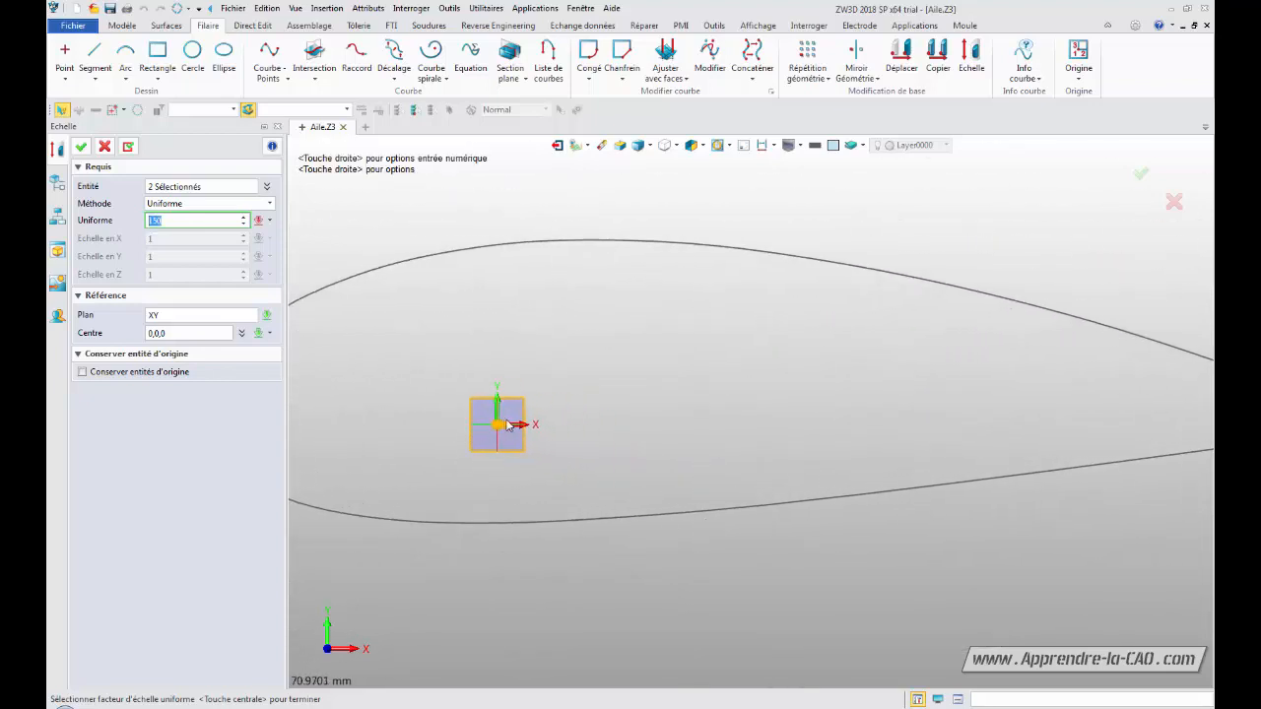
pyautogui.moveTo(634, 451)
pyautogui.mouseDown(button='middle')
pyautogui.moveTo(627, 413)
pyautogui.moveTo(627, 428)
pyautogui.mouseUp(button='middle')
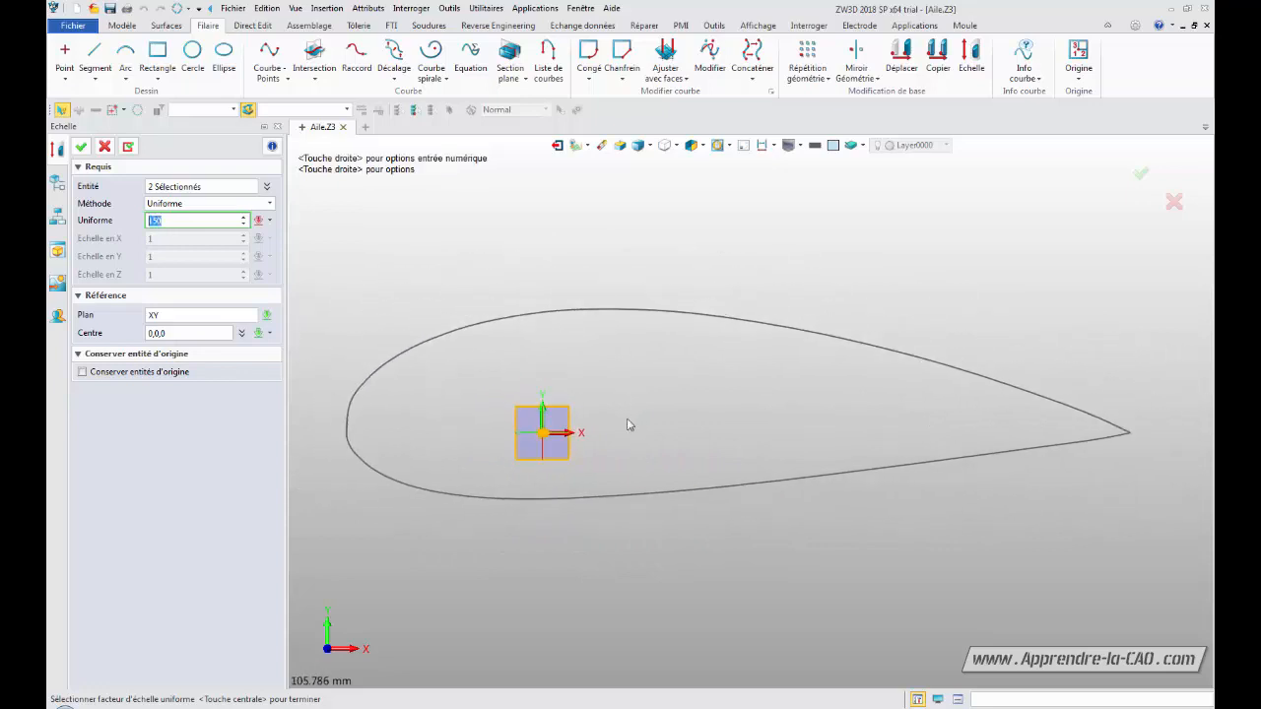
pyautogui.click(81, 147)
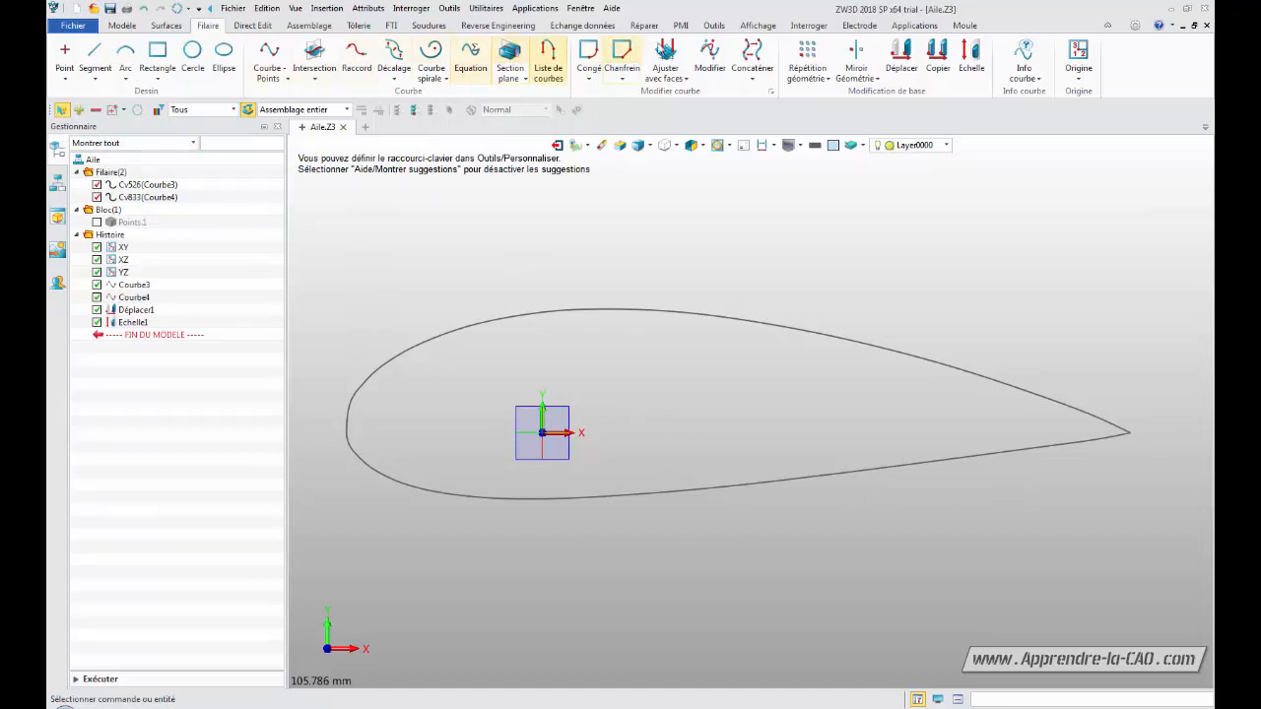
# Measure the distance from the leading edge to the trailing-edge point of the scaled profile.
pyautogui.click(808, 25)
pyautogui.click(71, 57)
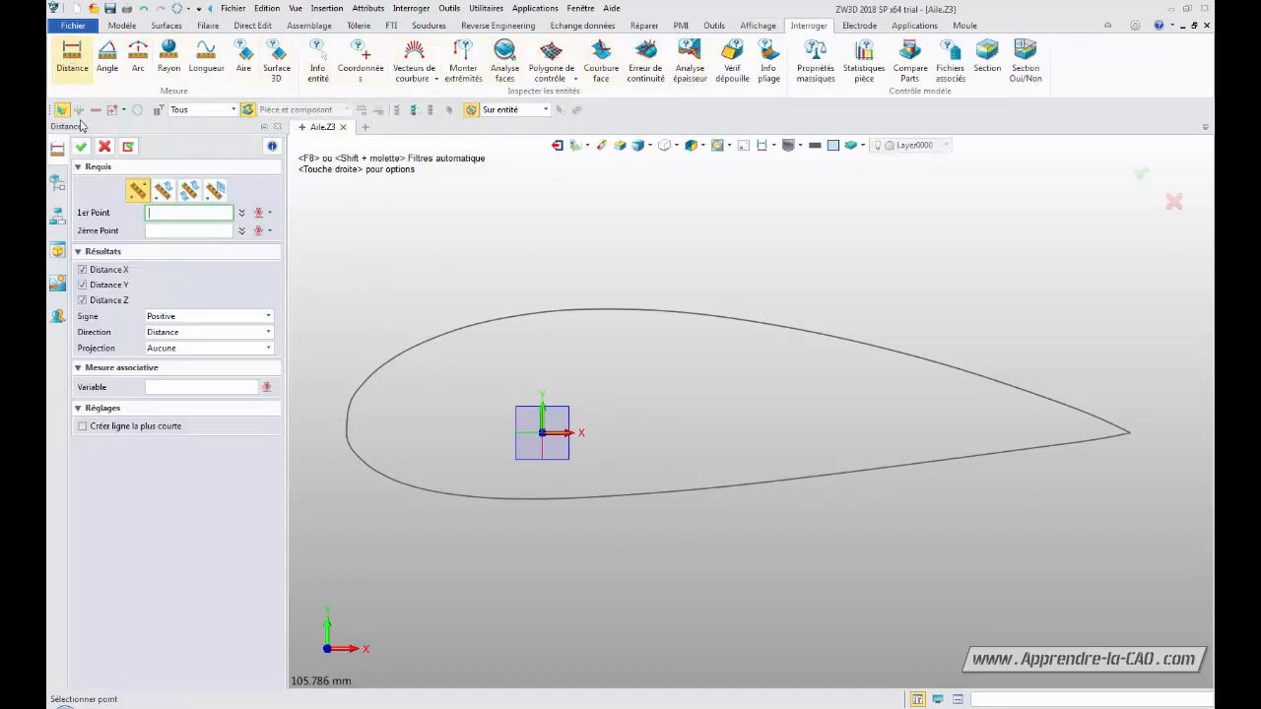
pyautogui.click(344, 431)
pyautogui.click(816, 429)
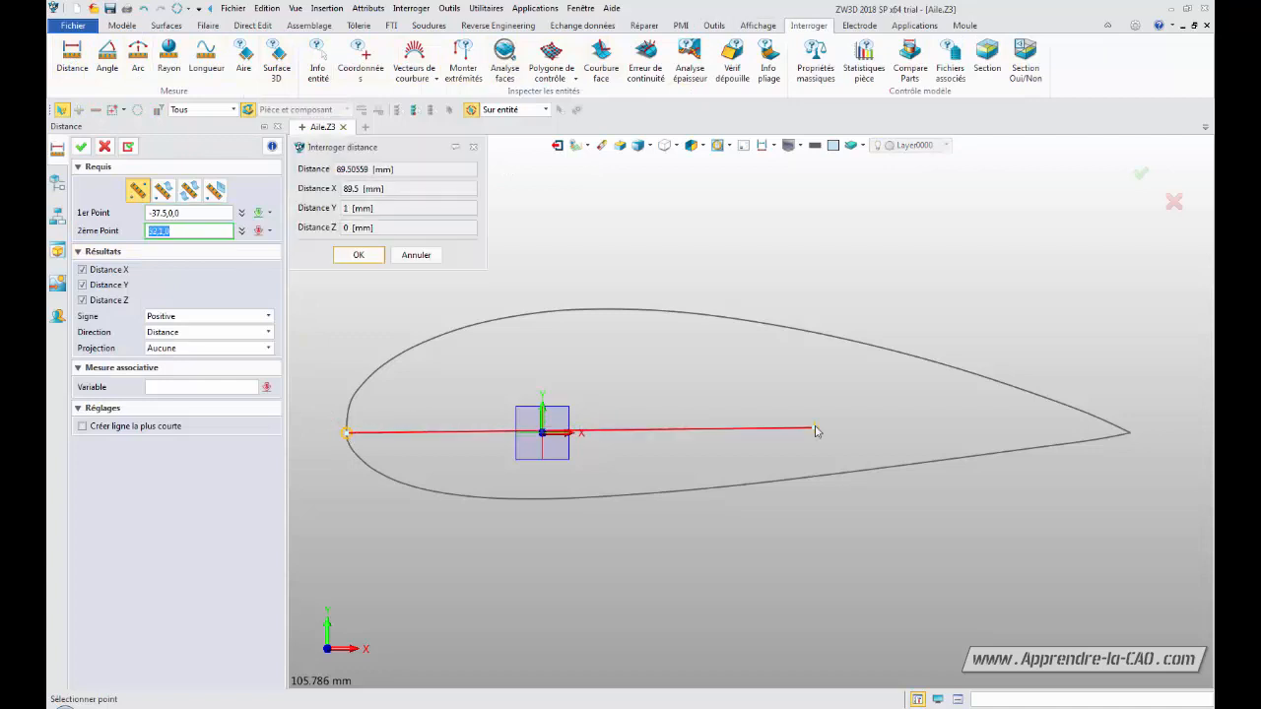
pyautogui.click(1133, 439)
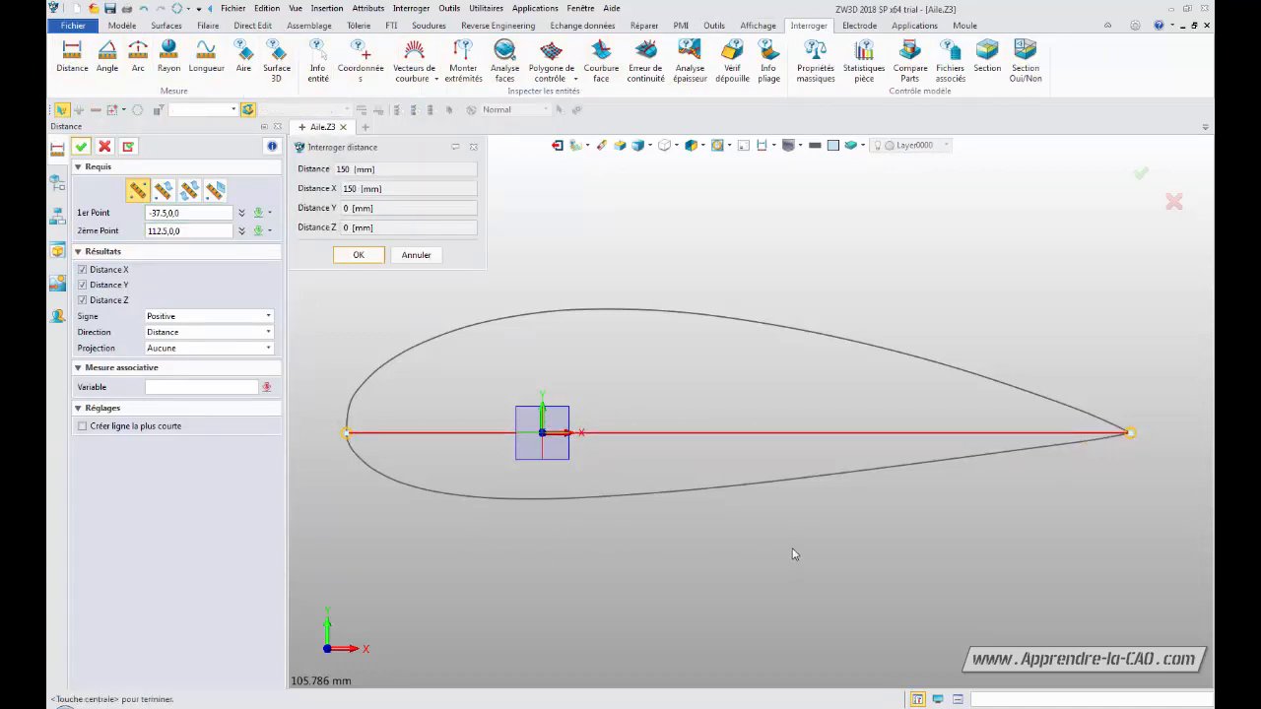
pyautogui.click(358, 255)
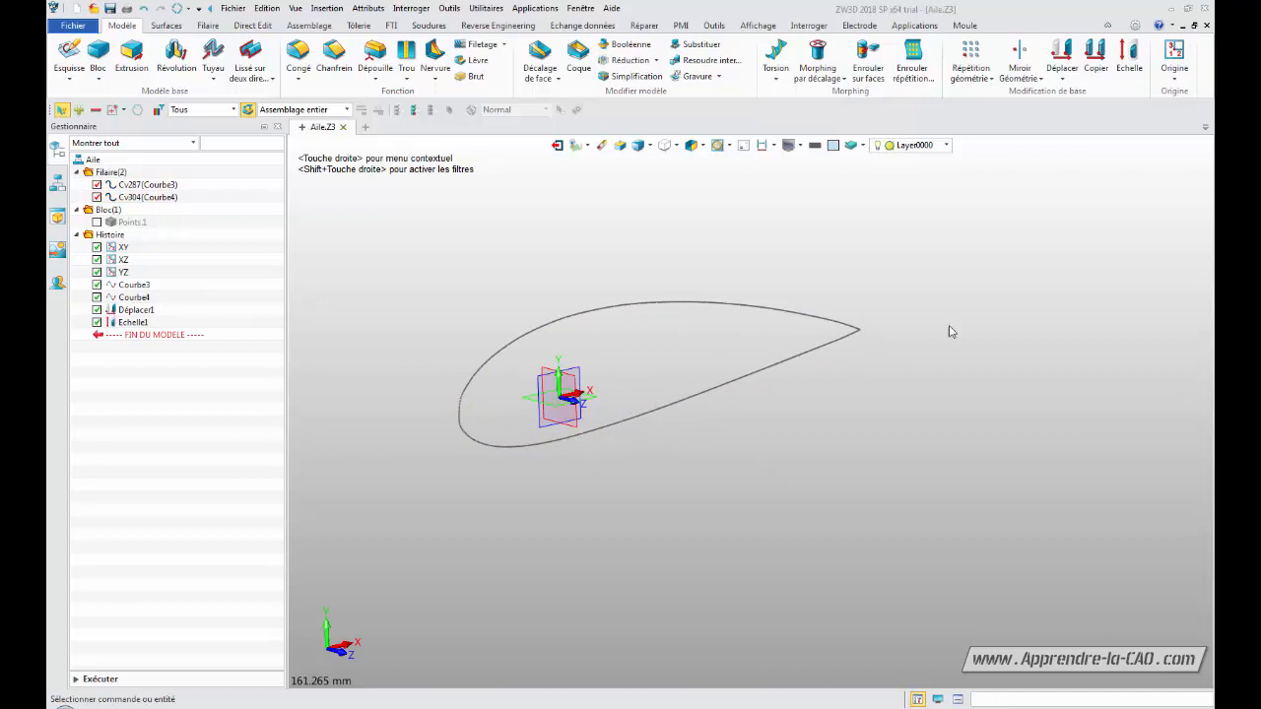
# Create a curve list joining the upper and lower profile curves.
pyautogui.click(207, 25)
pyautogui.click(548, 74)
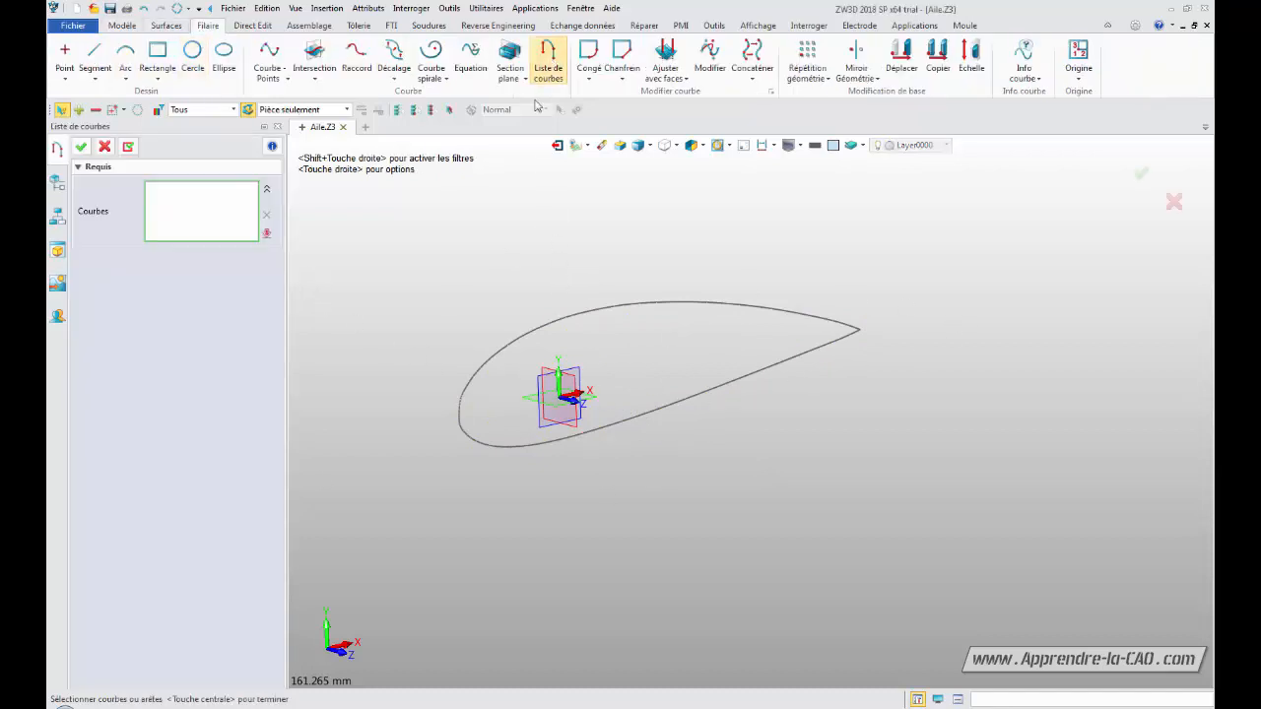
pyautogui.click(57, 184)
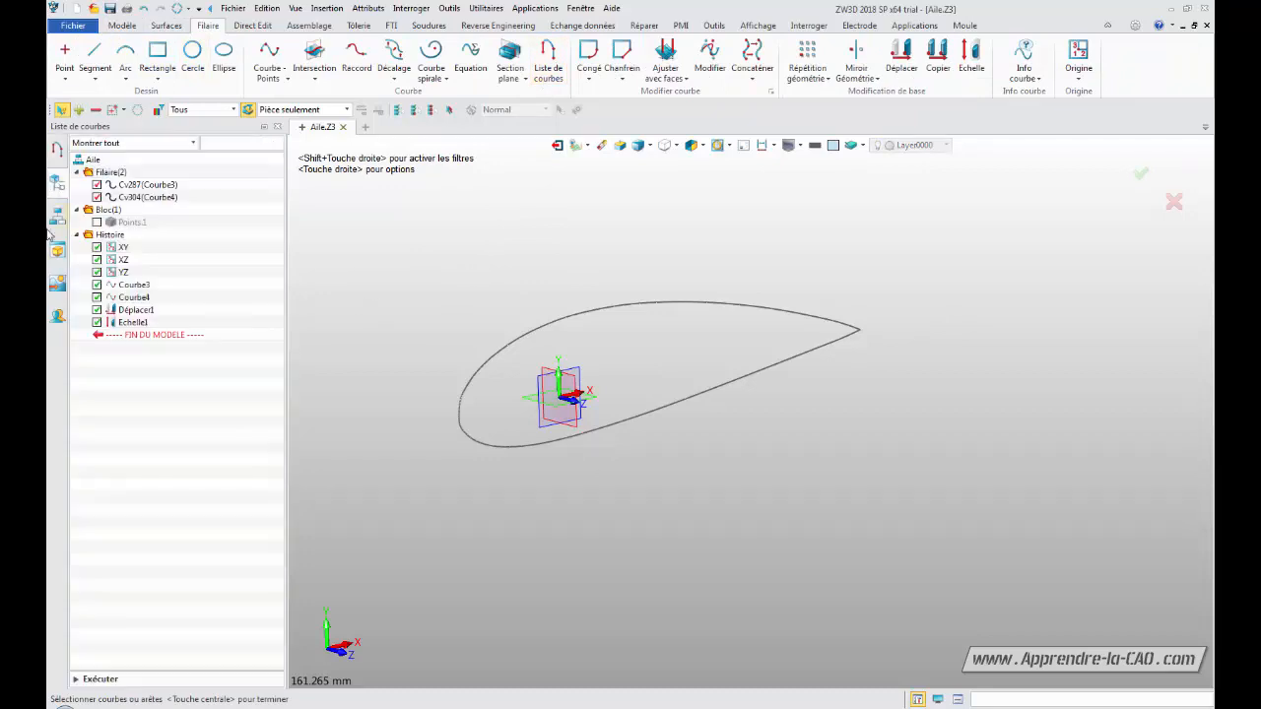
pyautogui.click(126, 186)
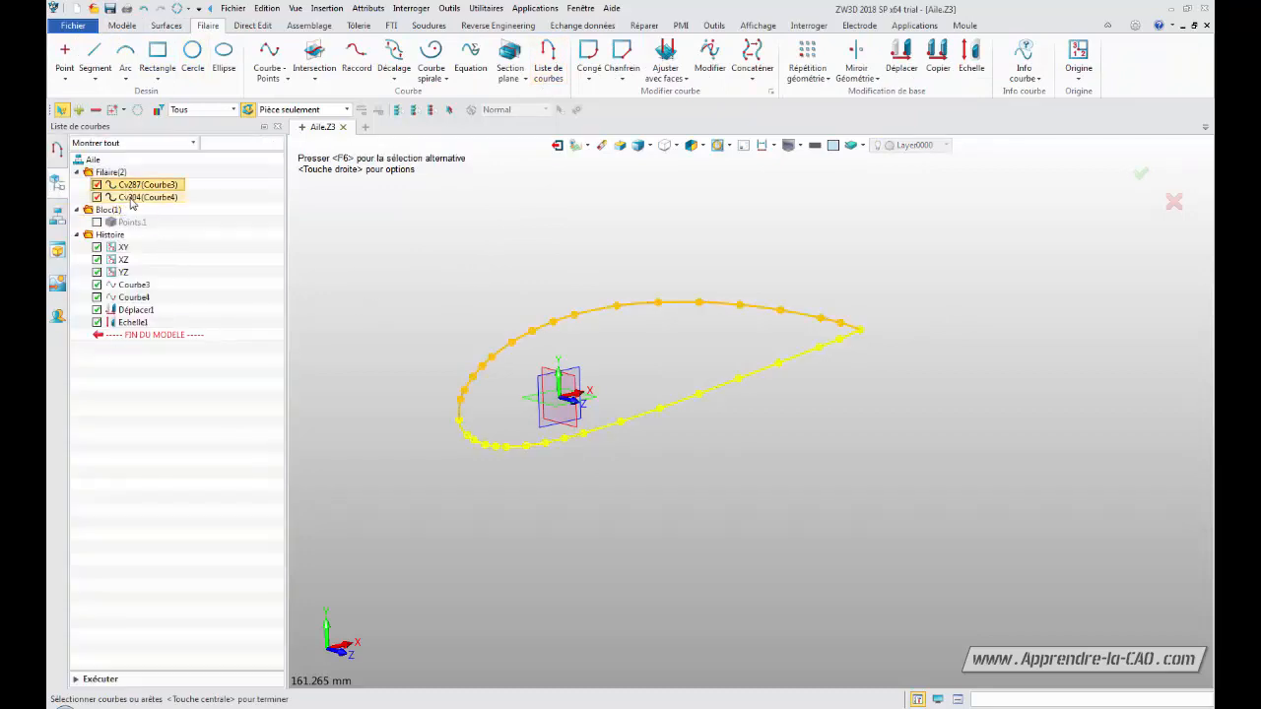
pyautogui.click(132, 197)
pyautogui.click(57, 148)
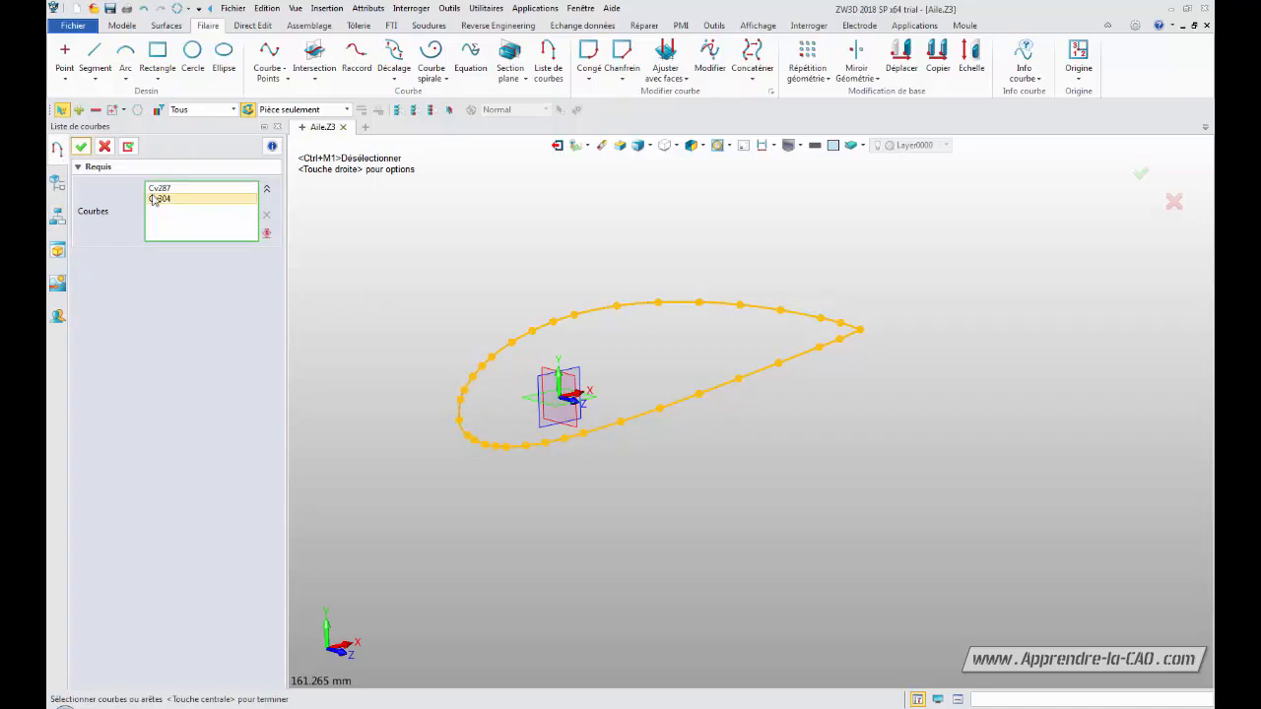
pyautogui.click(82, 147)
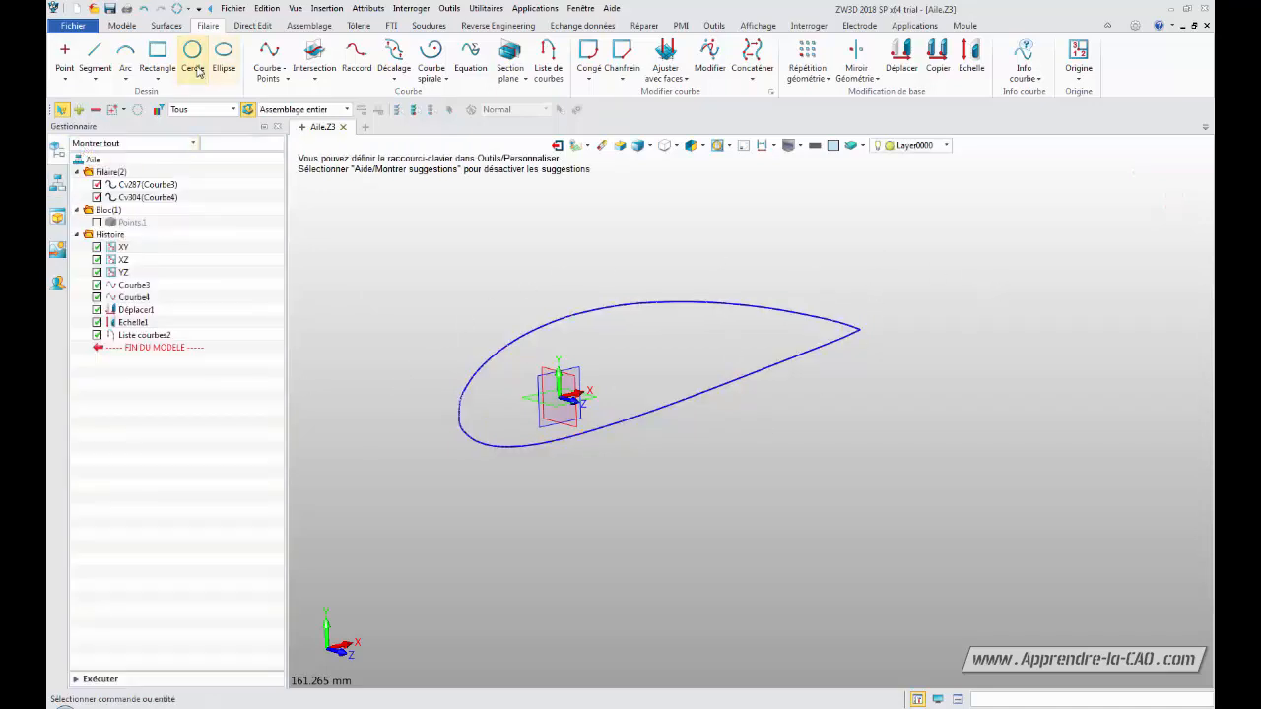
# Extrude the wing profile curve list 450 mm from 0 as a new base solid, capped at both ends.
pyautogui.click(129, 30)
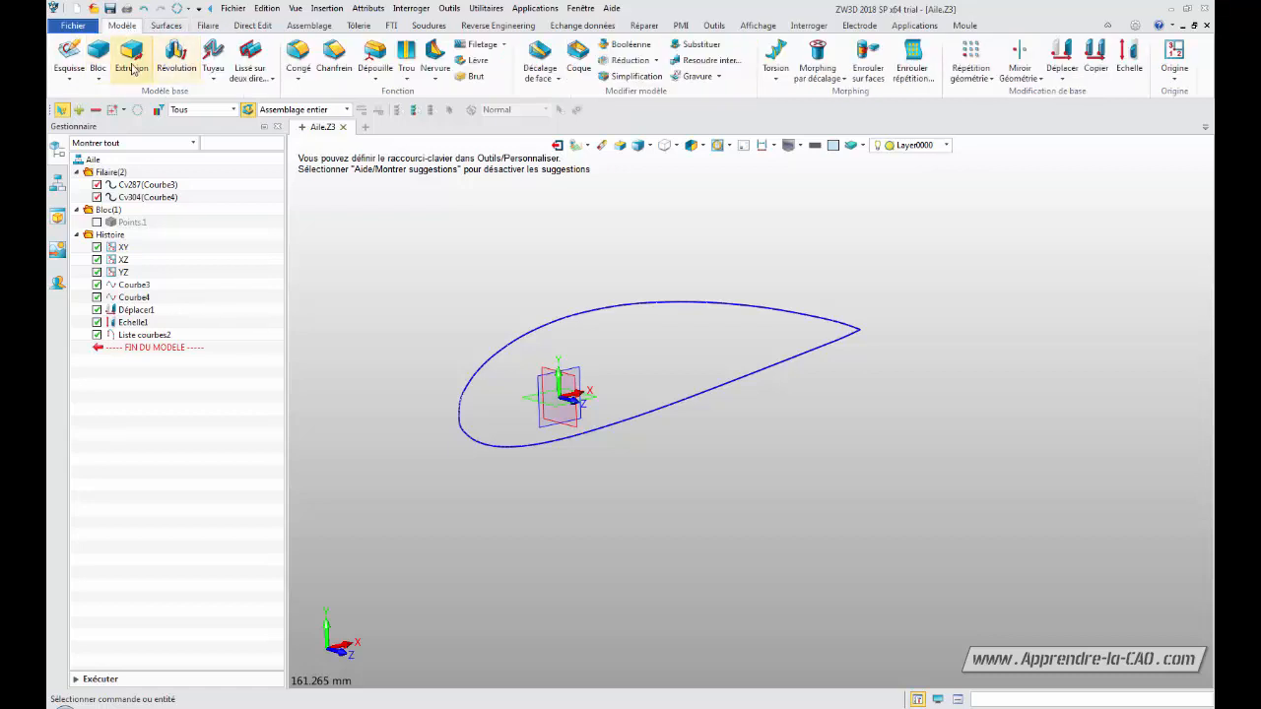
pyautogui.click(132, 54)
pyautogui.click(516, 350)
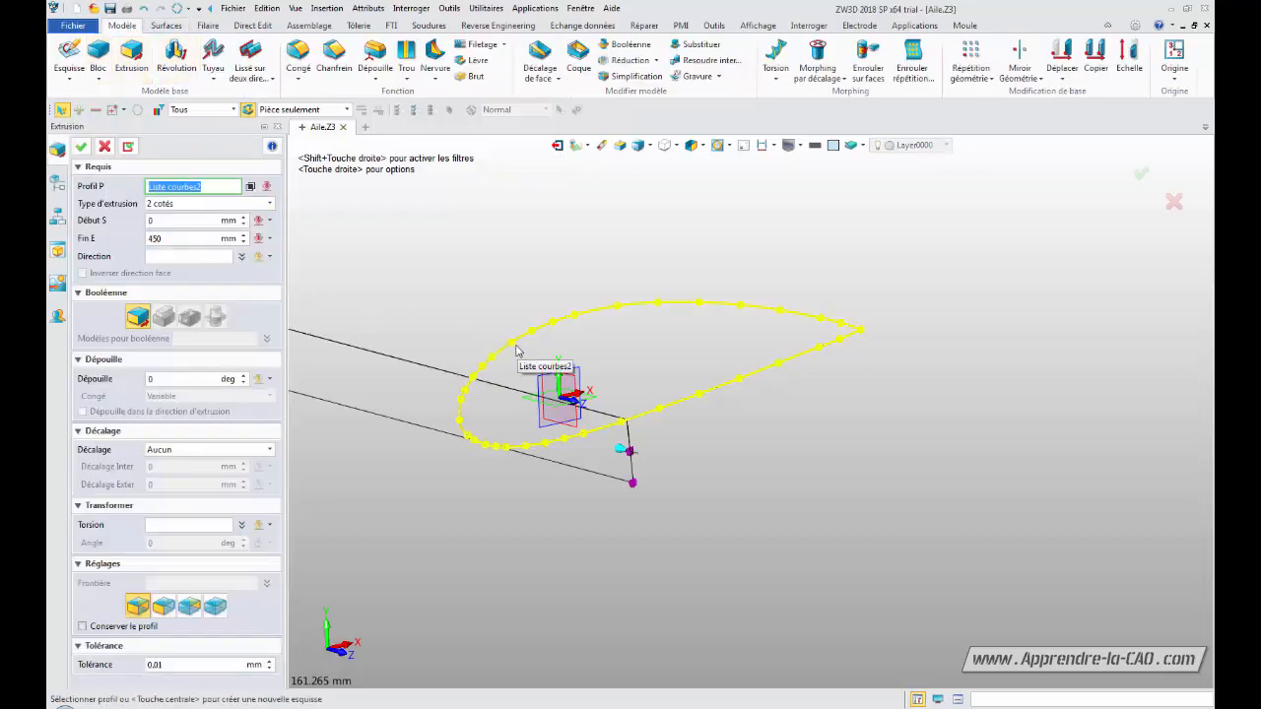
pyautogui.click(53, 185)
pyautogui.click(136, 338)
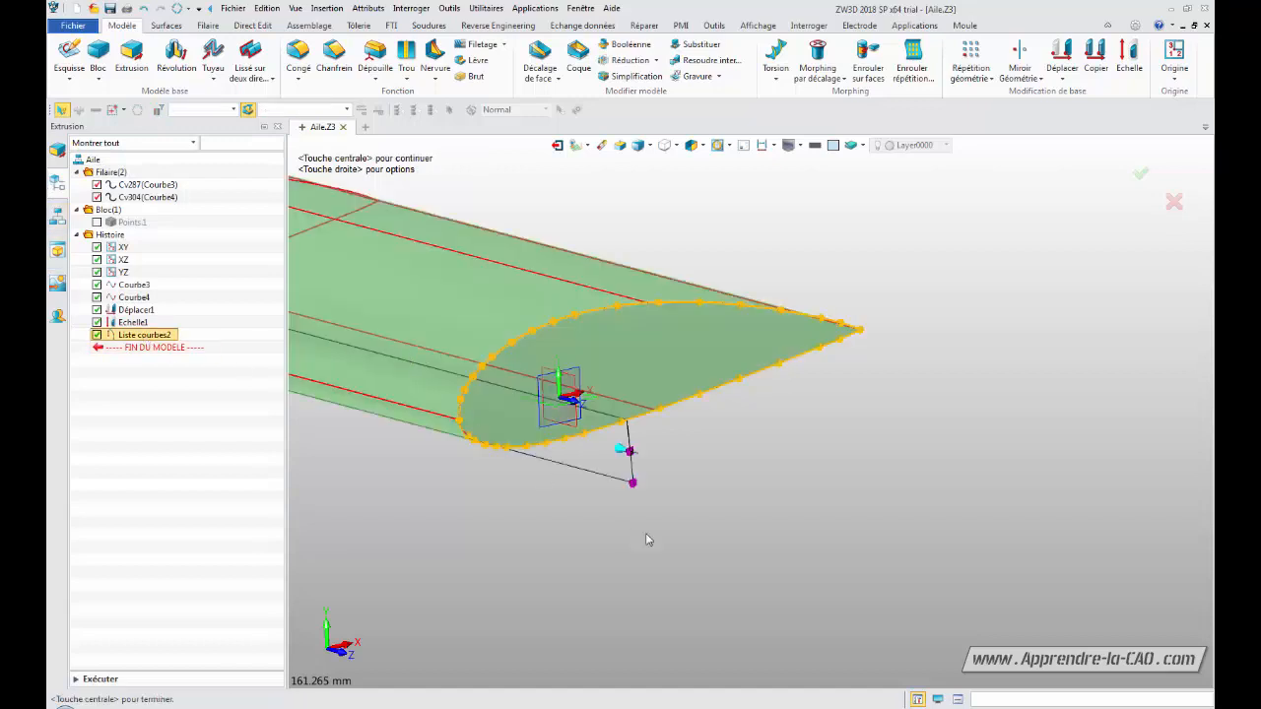
pyautogui.keyDown('ctrl'); pyautogui.moveTo(586, 526); pyautogui.dragTo(576, 394, button='middle'); pyautogui.keyUp('ctrl')
pyautogui.moveTo(521, 550); pyautogui.dragTo(846, 557, button='middle')
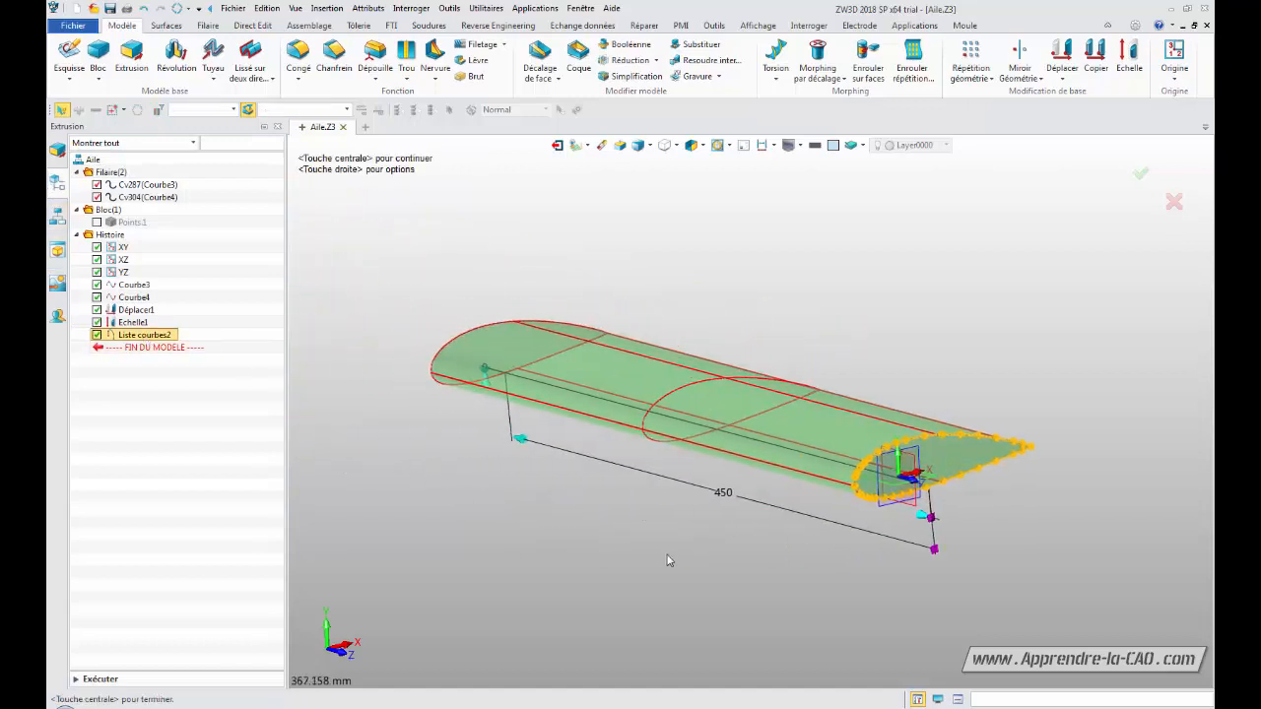
pyautogui.click(58, 151)
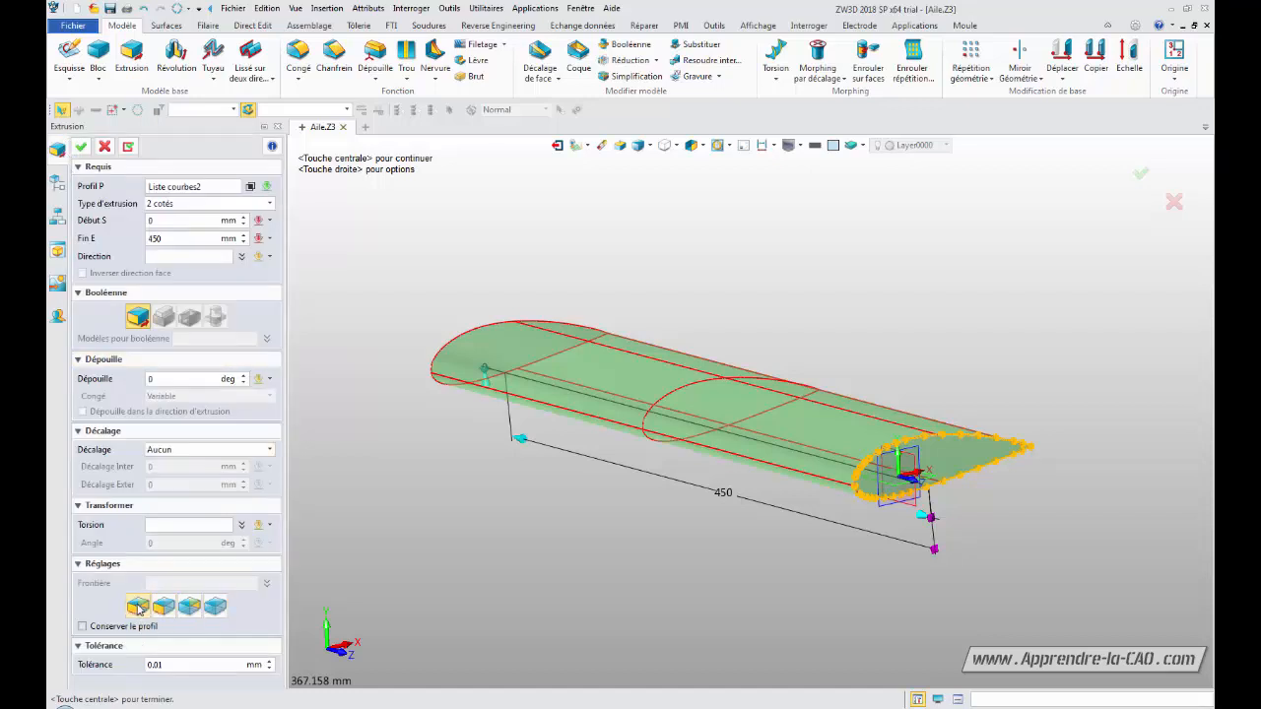
pyautogui.click(81, 146)
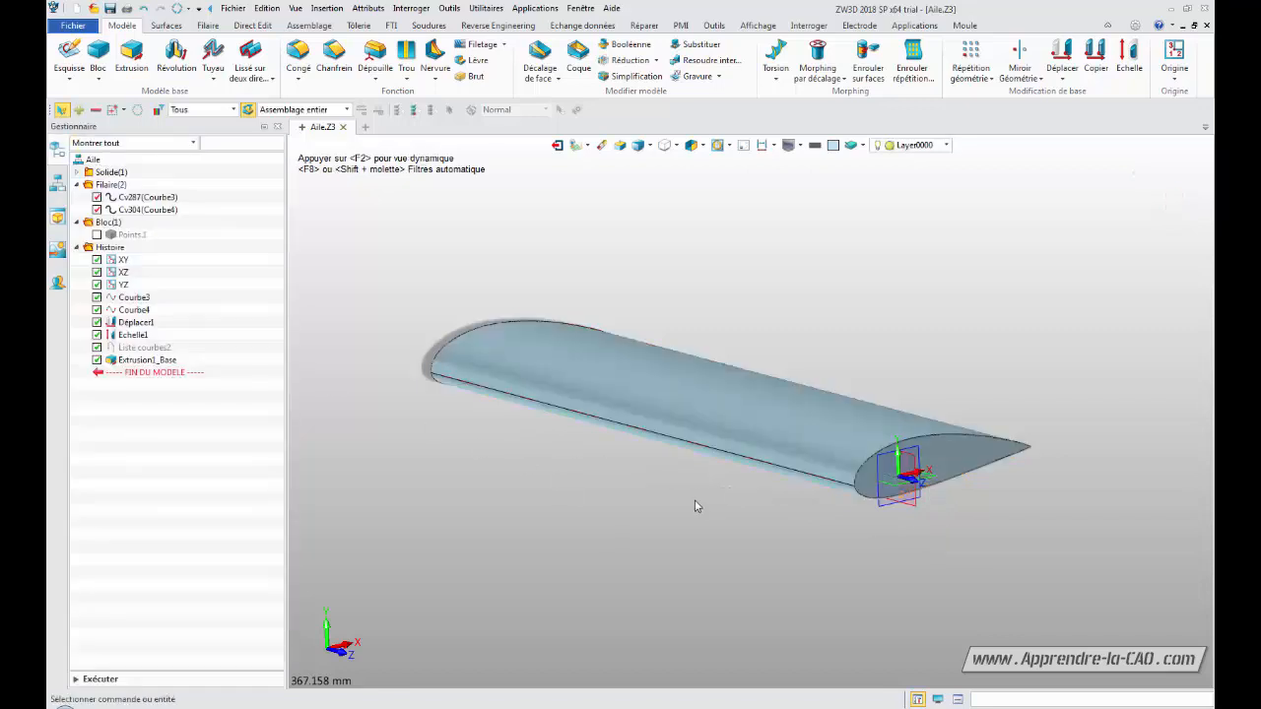
# Redefine the wing extrusion without end caps so that both ends are left open.
pyautogui.moveTo(695, 503); pyautogui.dragTo(755, 515, button='middle')
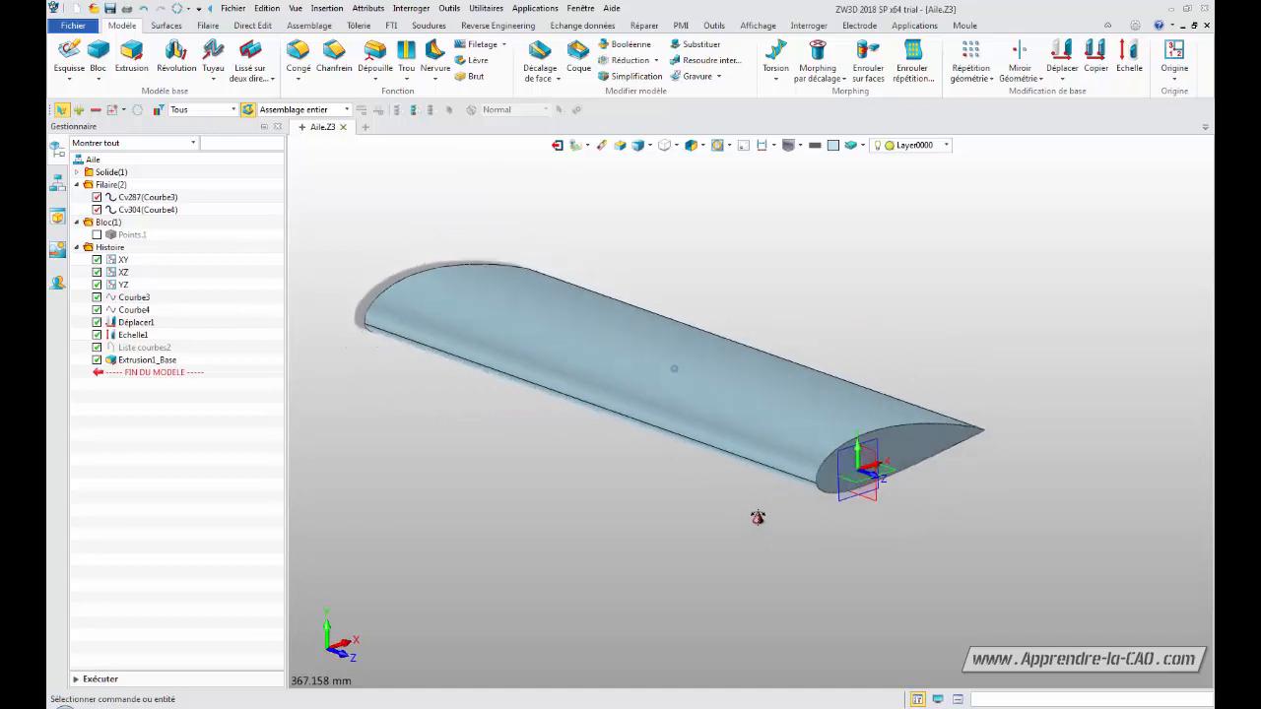
pyautogui.rightClick(143, 364)
pyautogui.click(175, 373)
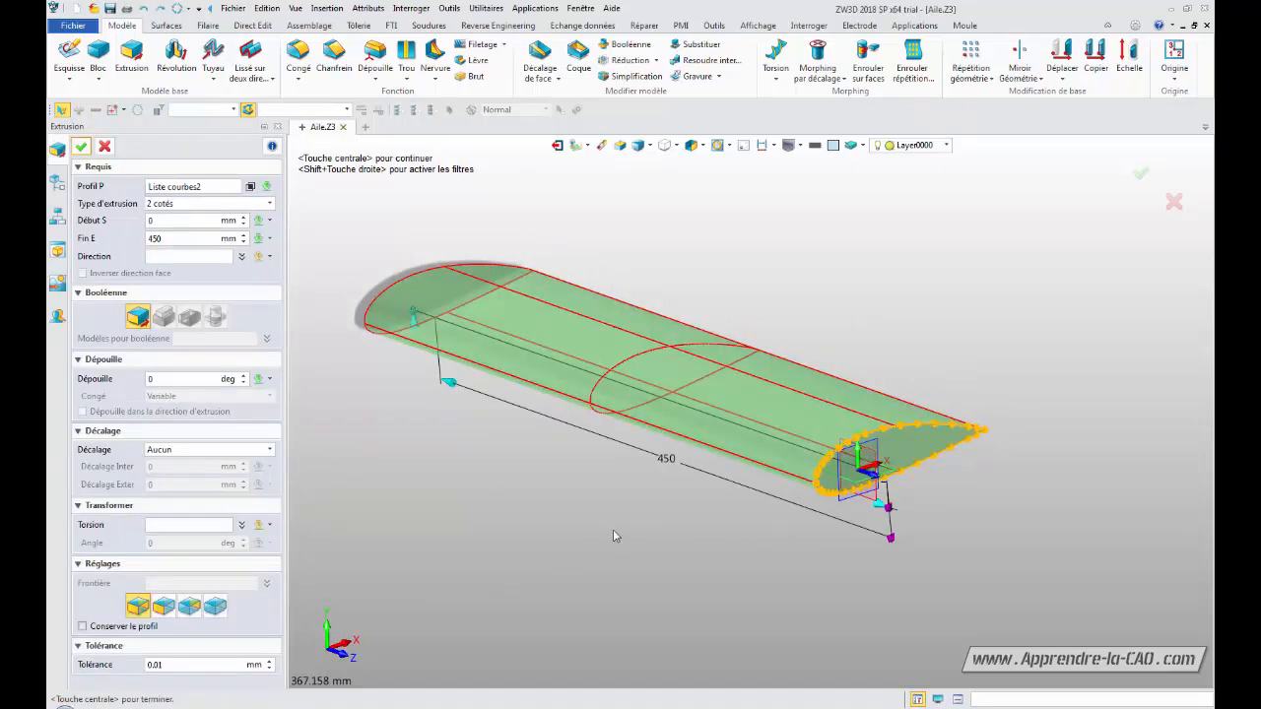
pyautogui.click(214, 607)
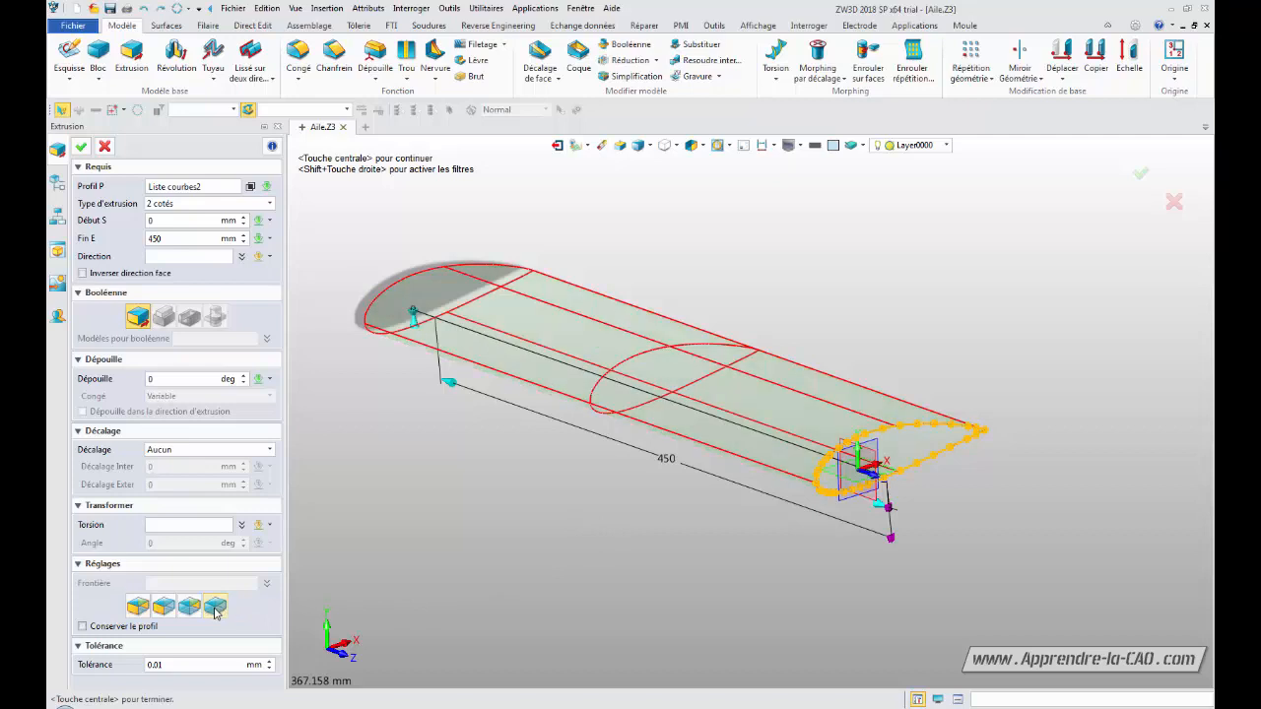
pyautogui.click(81, 146)
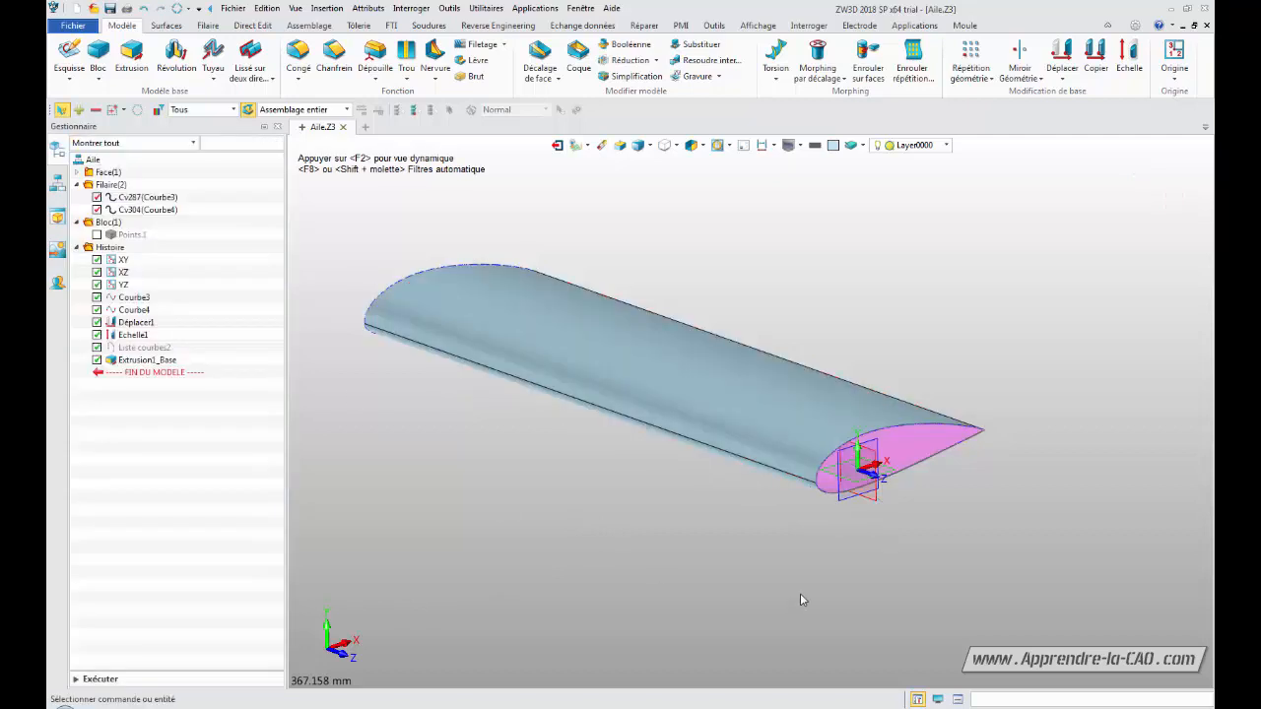
# Reopen the wing extrusion for editing and set its twist point to the origin 0,0,0.
pyautogui.moveTo(800, 600)
pyautogui.mouseDown(button='right')
pyautogui.moveTo(704, 563)
pyautogui.moveTo(761, 572)
pyautogui.moveTo(793, 599)
pyautogui.mouseUp(button='right')
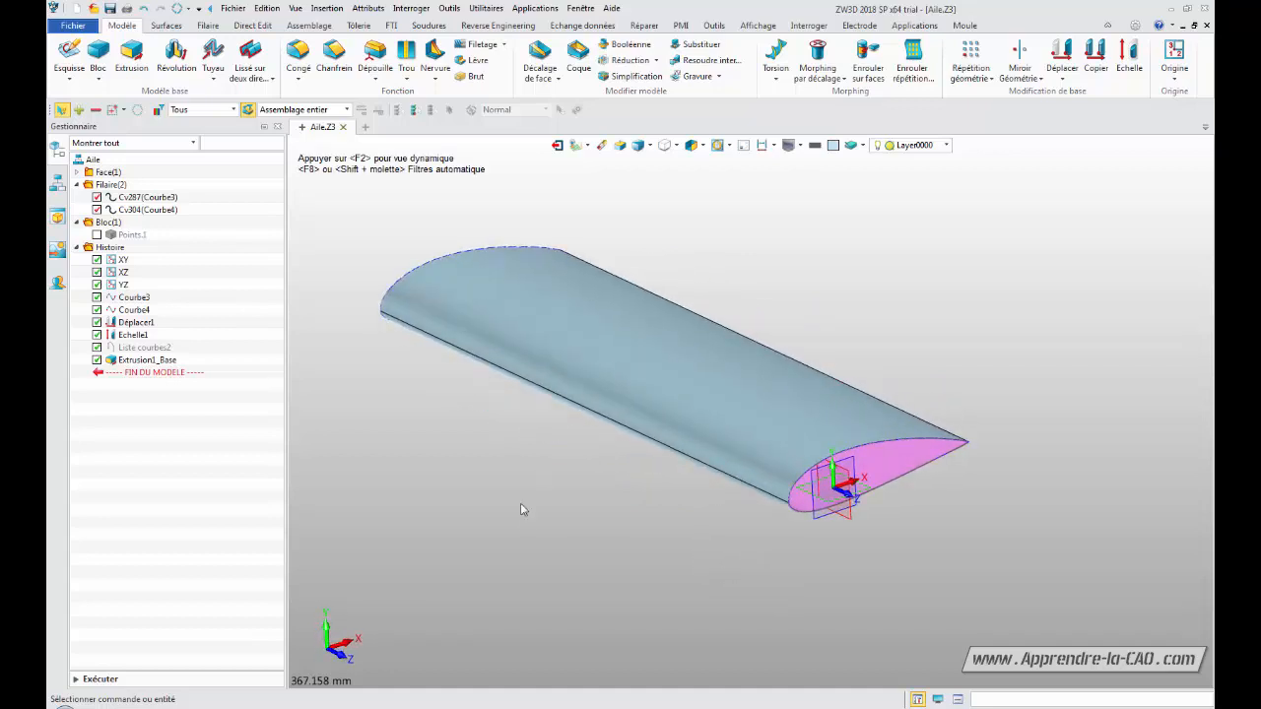
pyautogui.moveTo(522, 506); pyautogui.dragTo(651, 545, button='right')
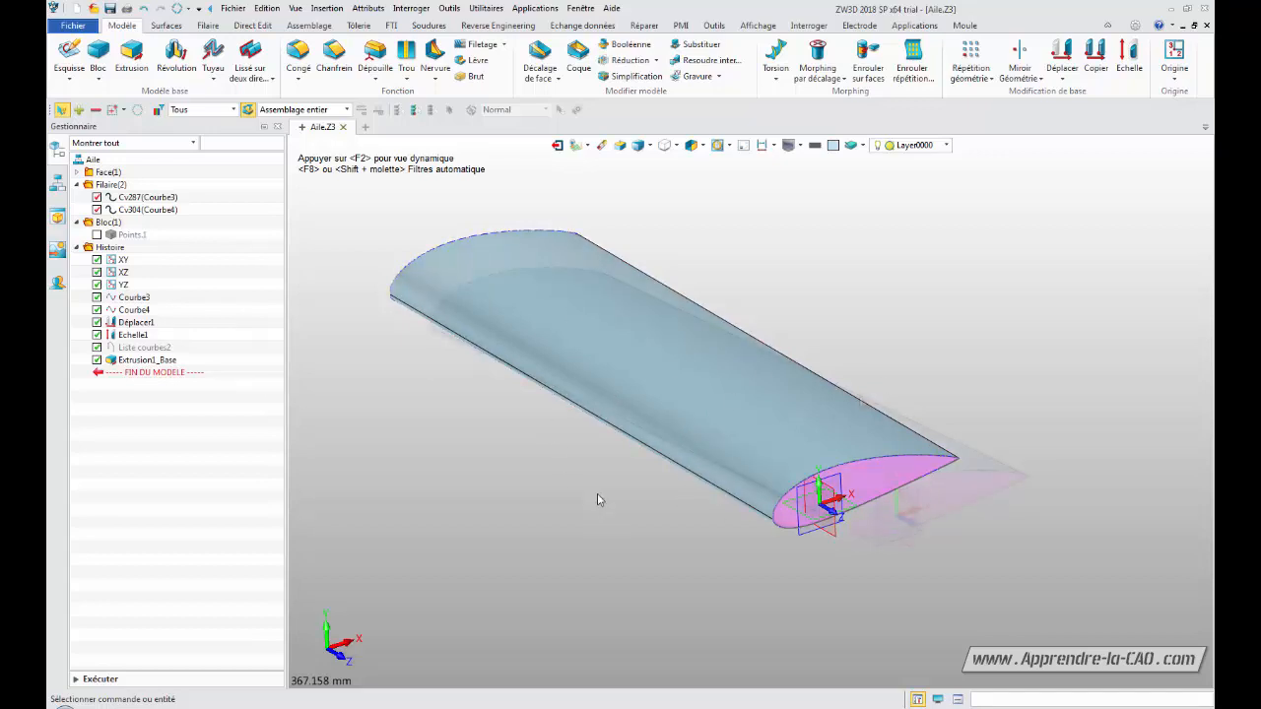
pyautogui.write('ES')
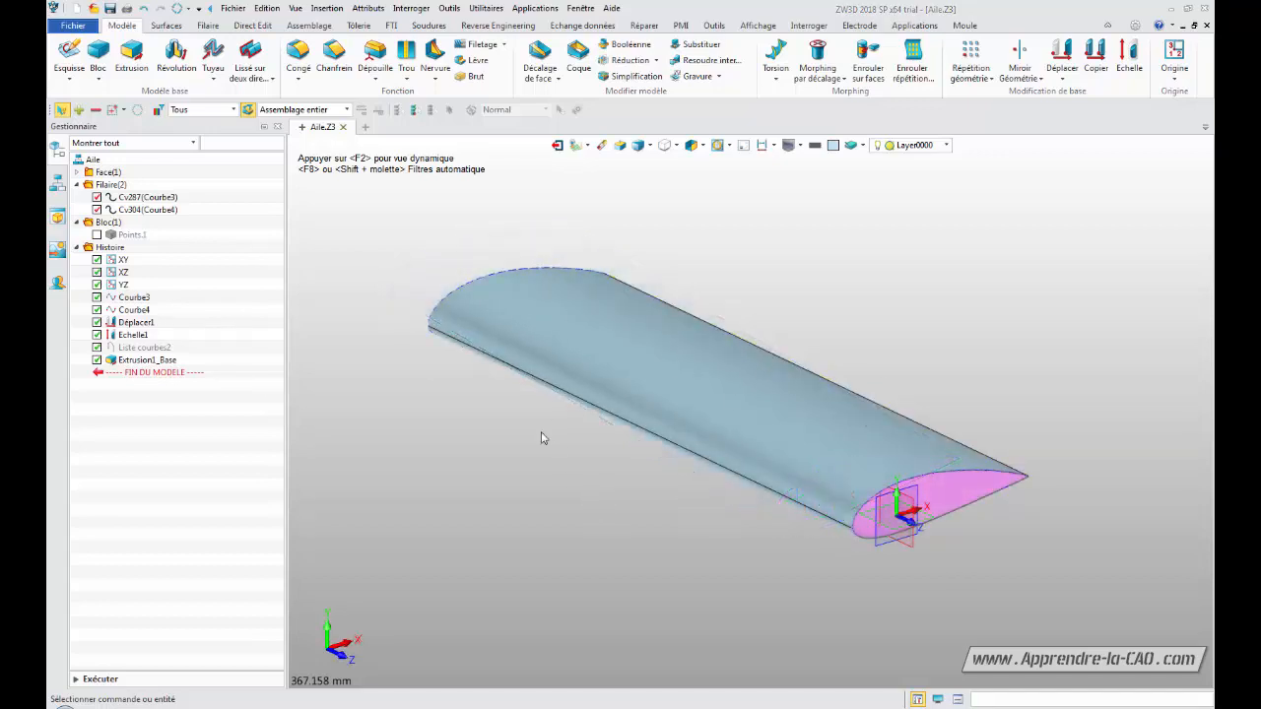
pyautogui.click(131, 362)
pyautogui.rightClick(132, 367)
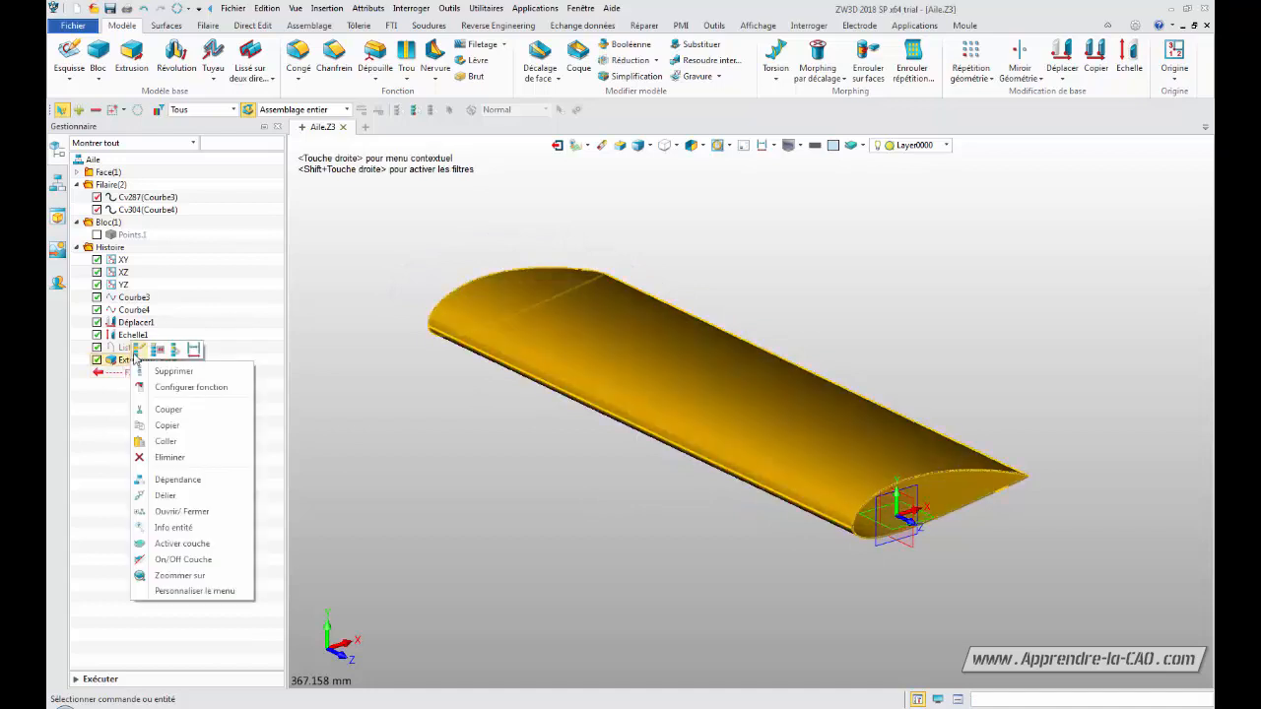
pyautogui.click(157, 370)
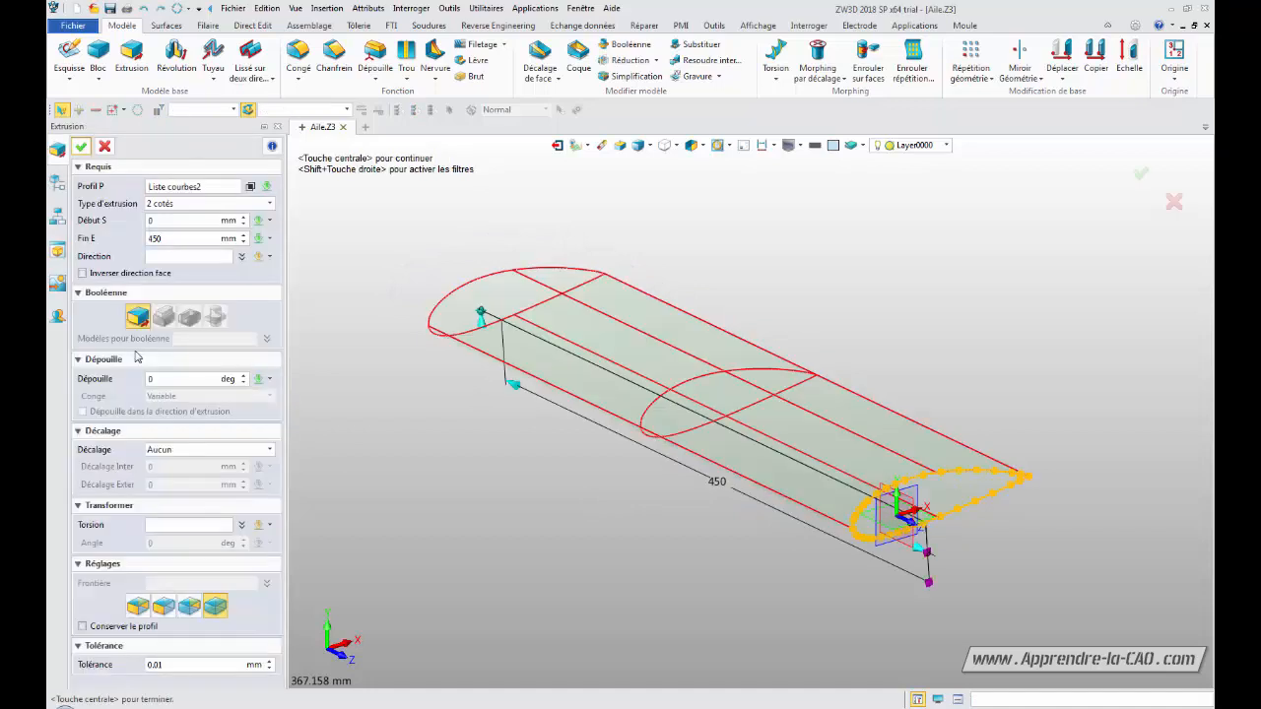
pyautogui.click(185, 526)
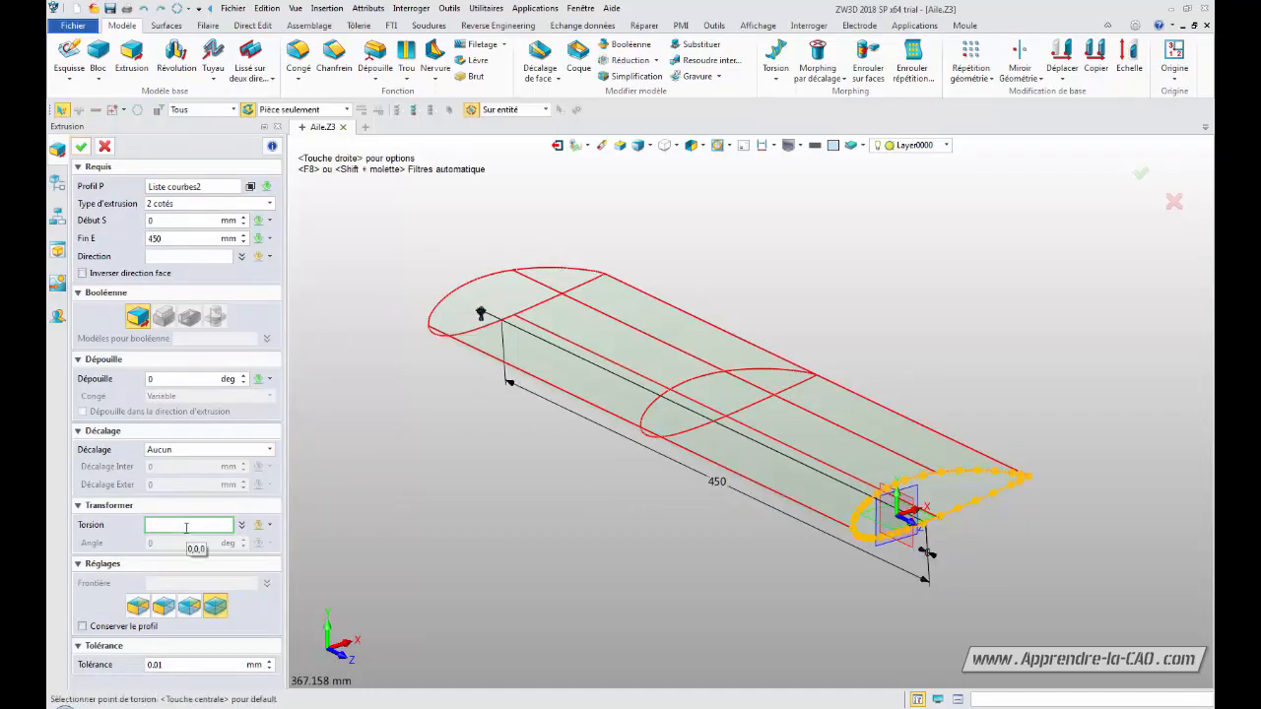
pyautogui.middleClick(197, 527)
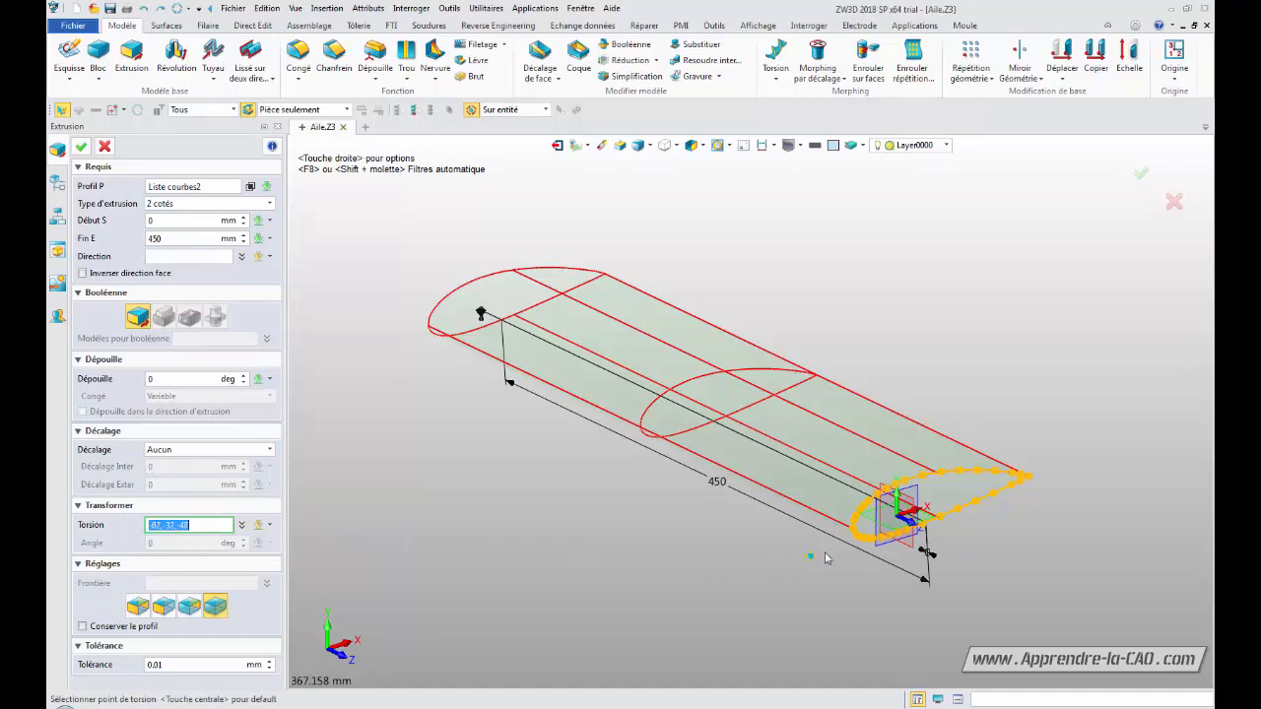
pyautogui.click(900, 518)
pyautogui.press('Delete')
pyautogui.write('0,0')
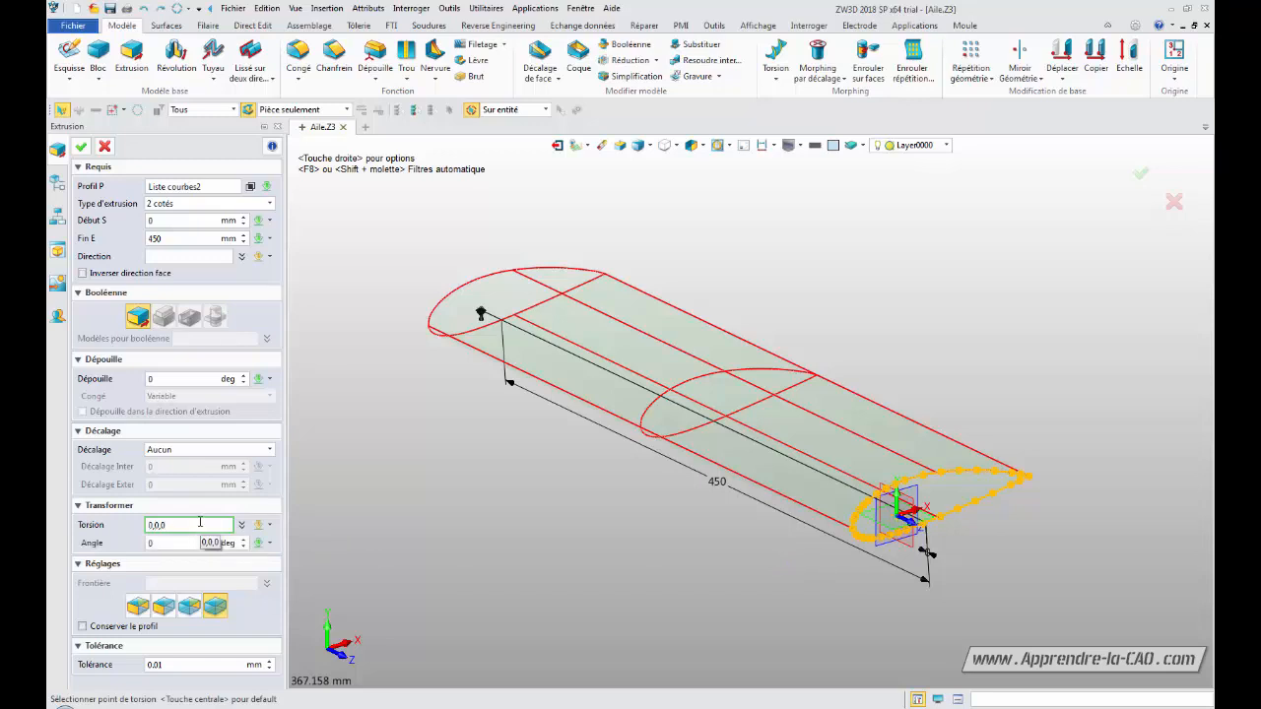
# Preview a 15 degree twist, set the twist angle to 25 degrees, and validate the wing extrusion.
pyautogui.click(175, 543)
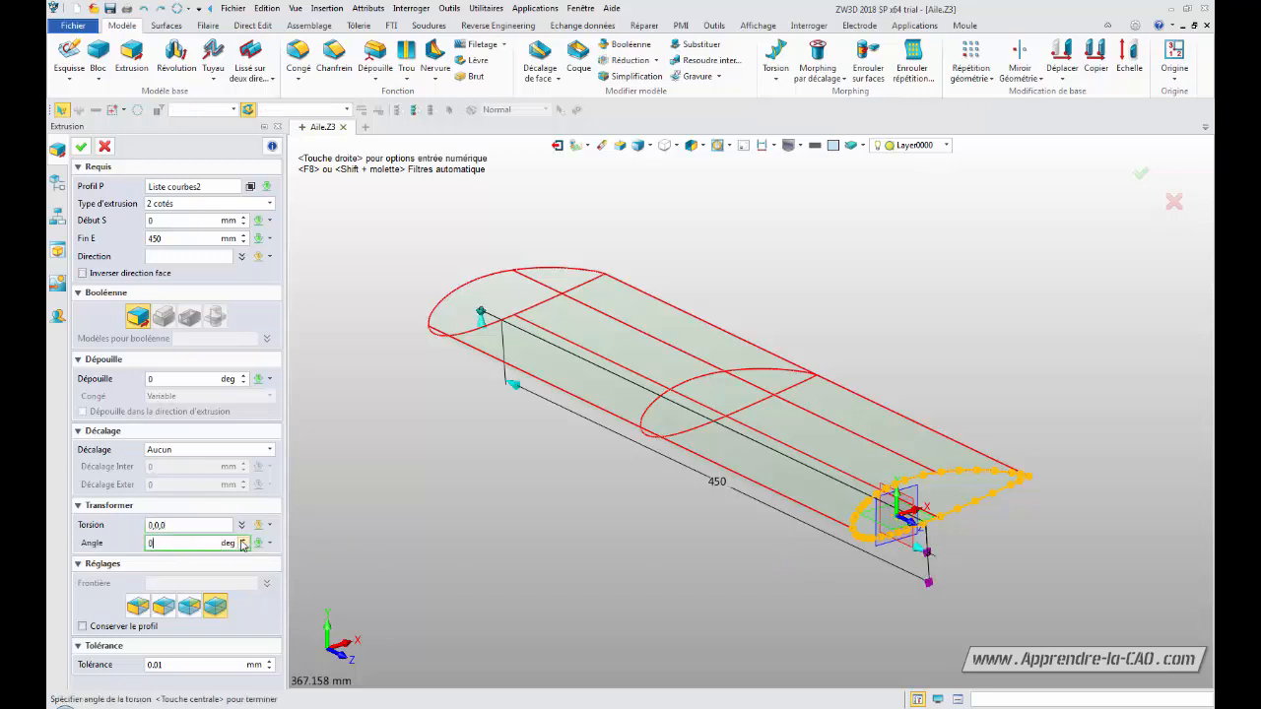
pyautogui.doubleClick(193, 540)
pyautogui.click(193, 527)
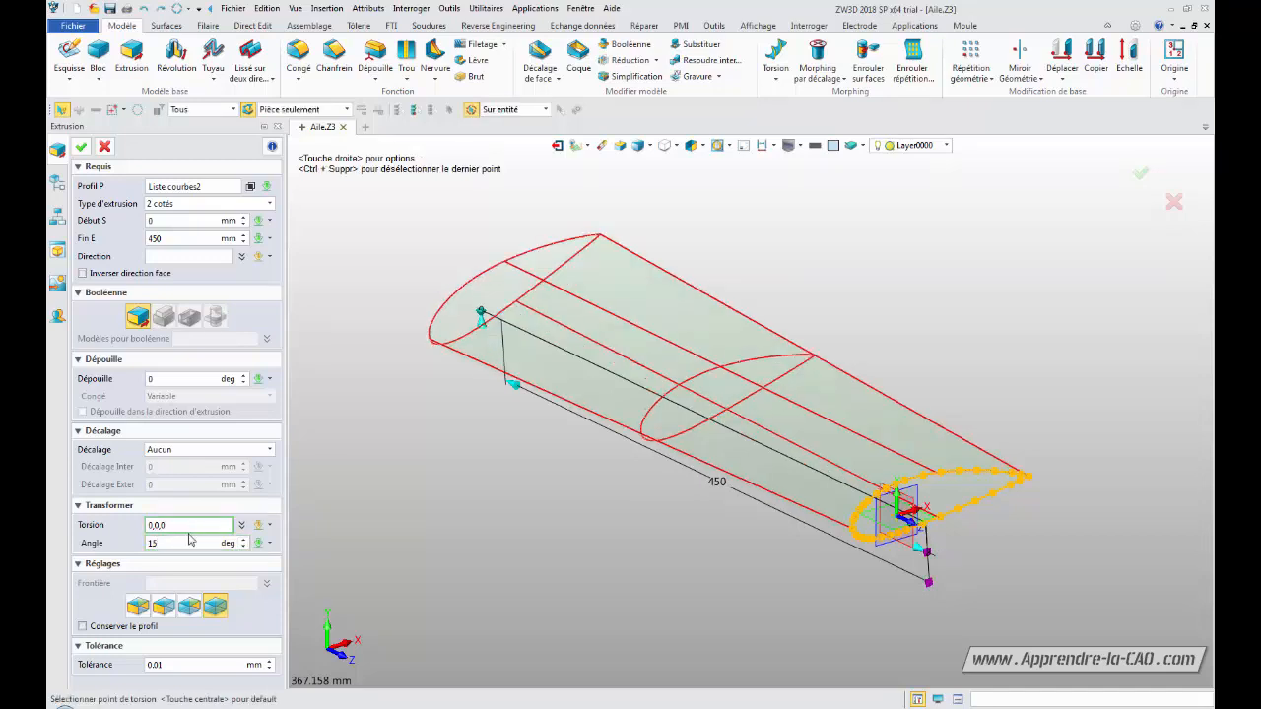
pyautogui.doubleClick(150, 543)
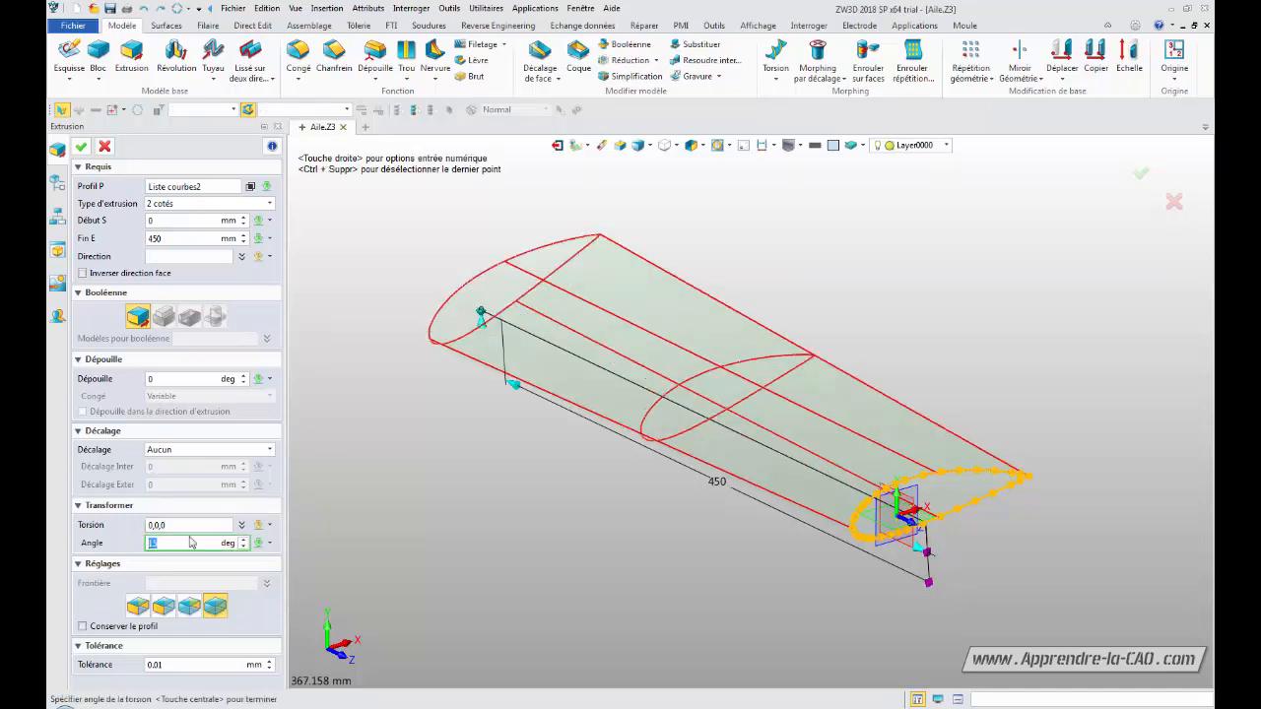
pyautogui.write('25')
pyautogui.click(201, 525)
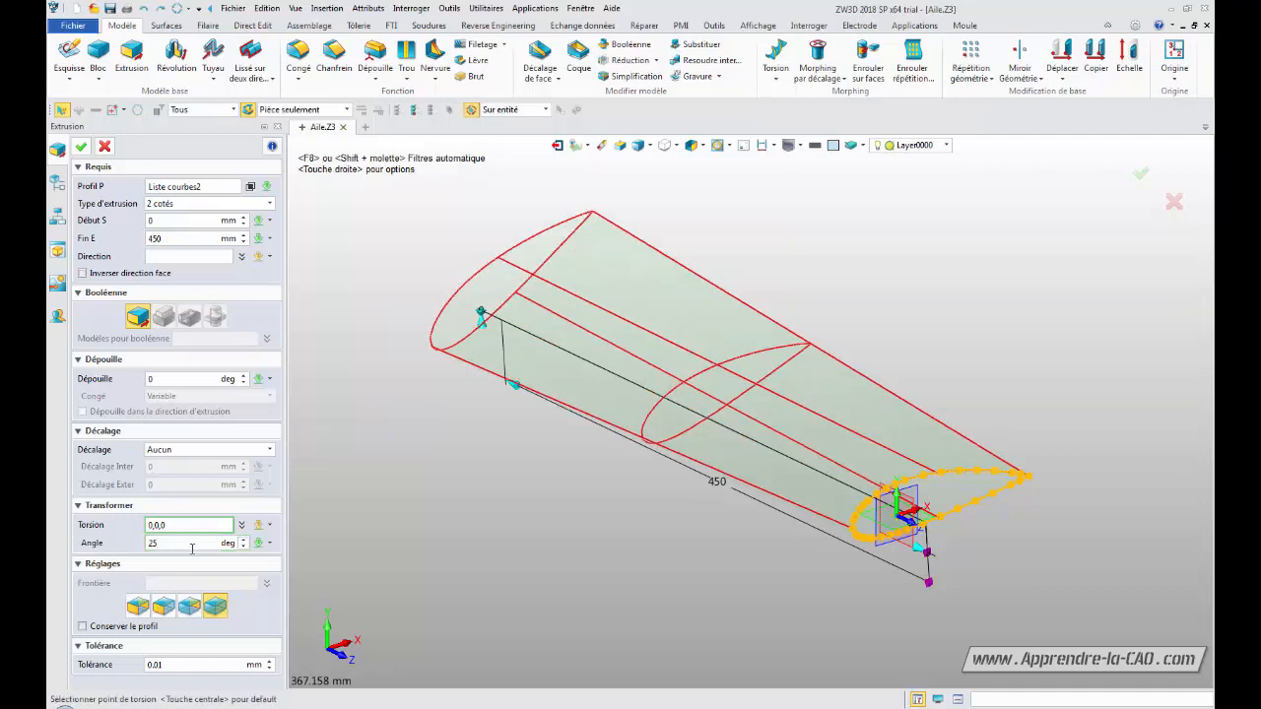
pyautogui.click(80, 146)
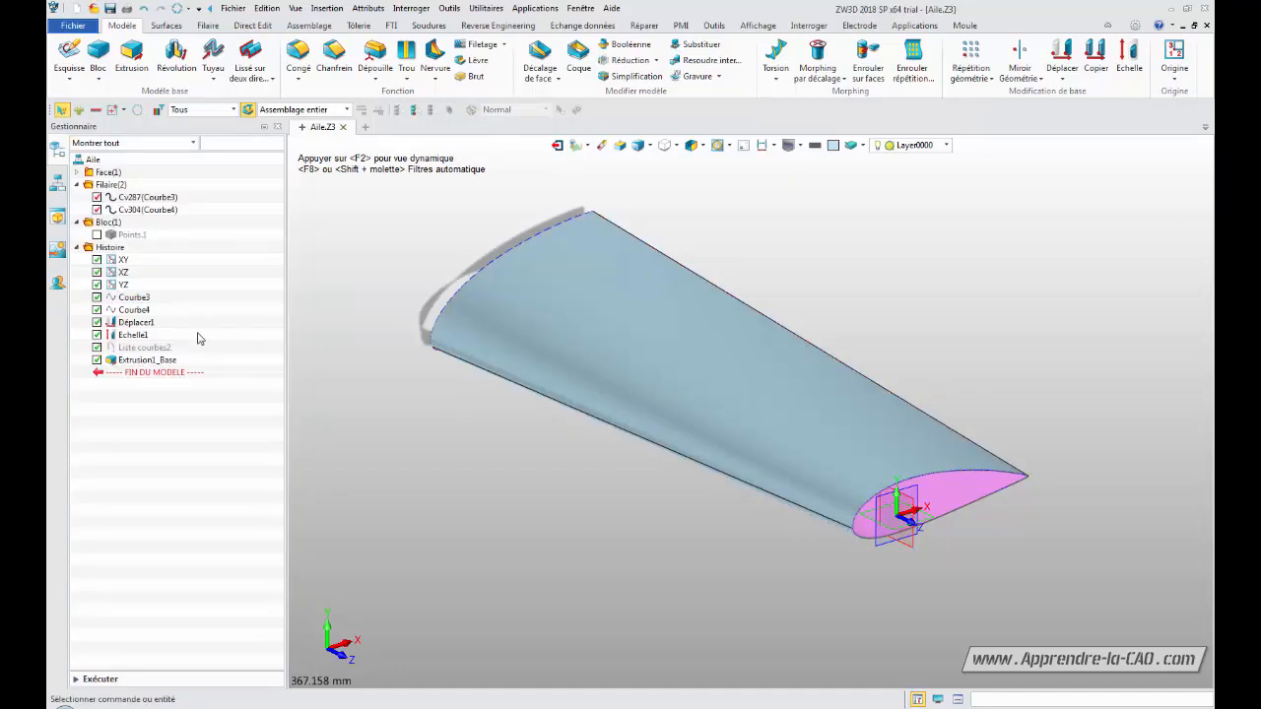
# Reopen the twisted wing extrusion for editing and clear its twist point.
pyautogui.moveTo(549, 533); pyautogui.dragTo(394, 497, button='middle')
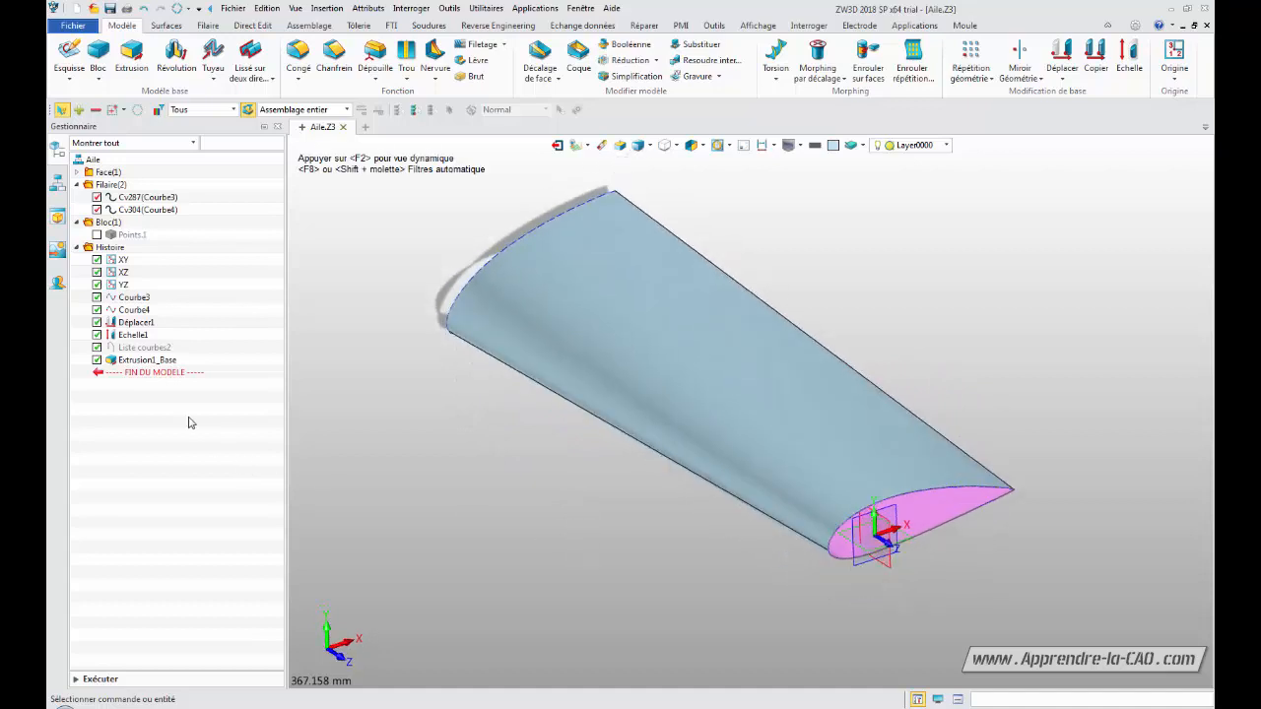
pyautogui.rightClick(144, 360)
pyautogui.click(148, 371)
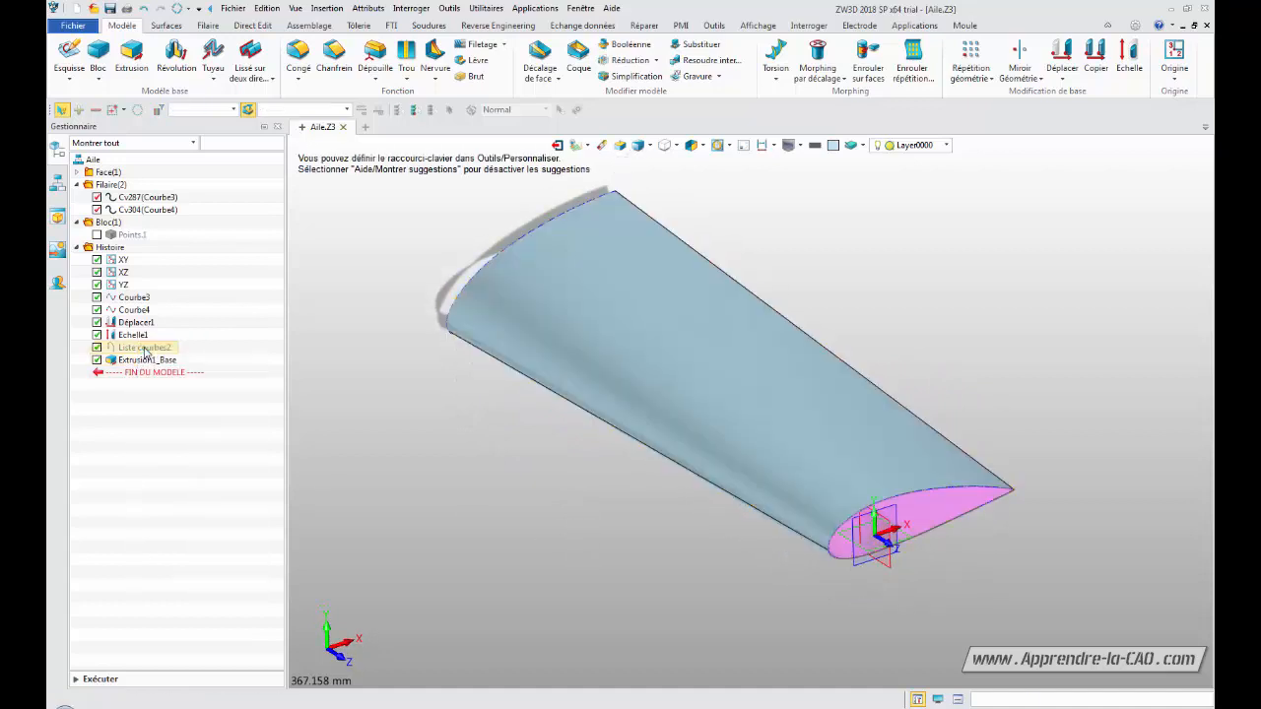
pyautogui.click(188, 527)
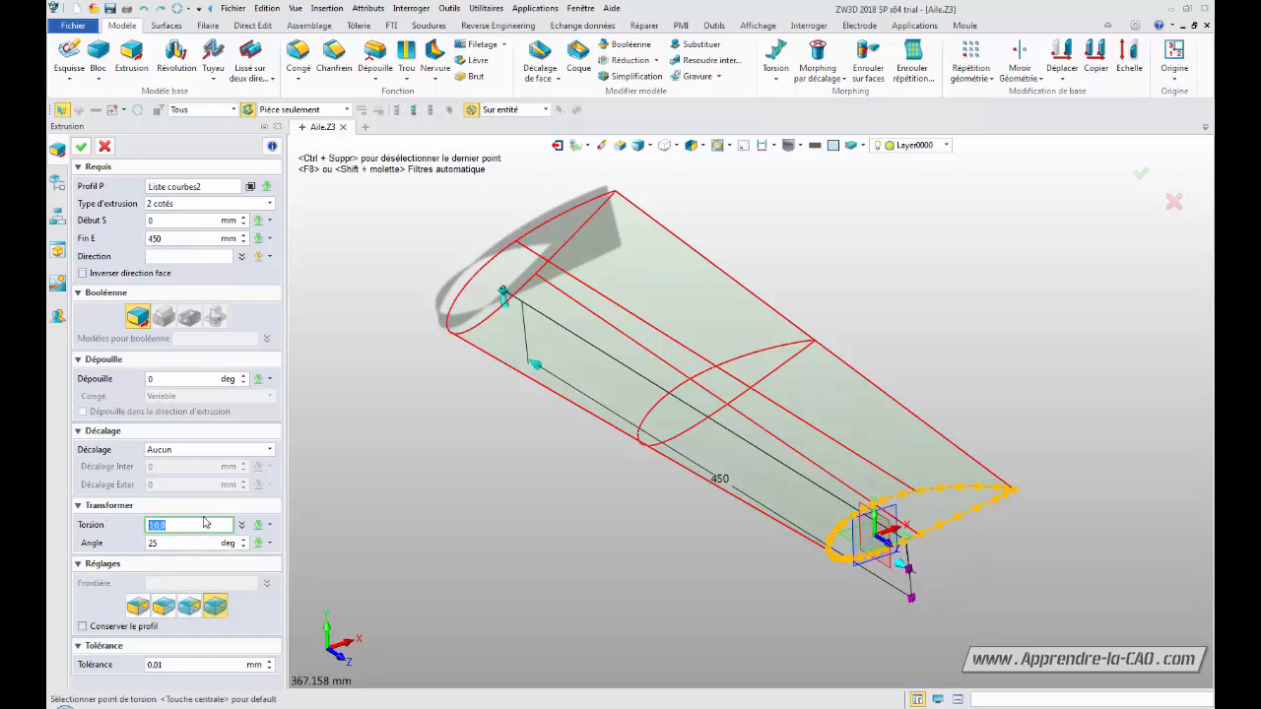
pyautogui.press('Delete')
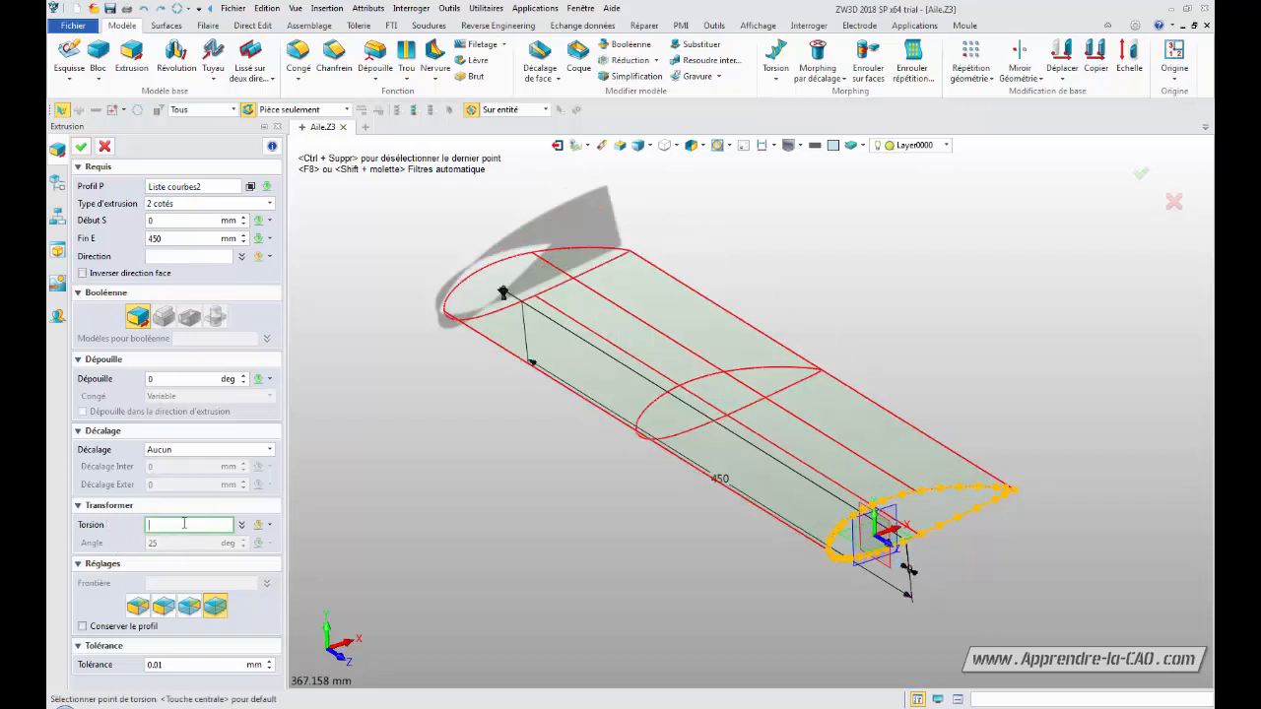
# Try positive and negative draft angles on the 450 mm wing extrusion, and leave the edit.
pyautogui.click(193, 379)
pyautogui.click(244, 376)
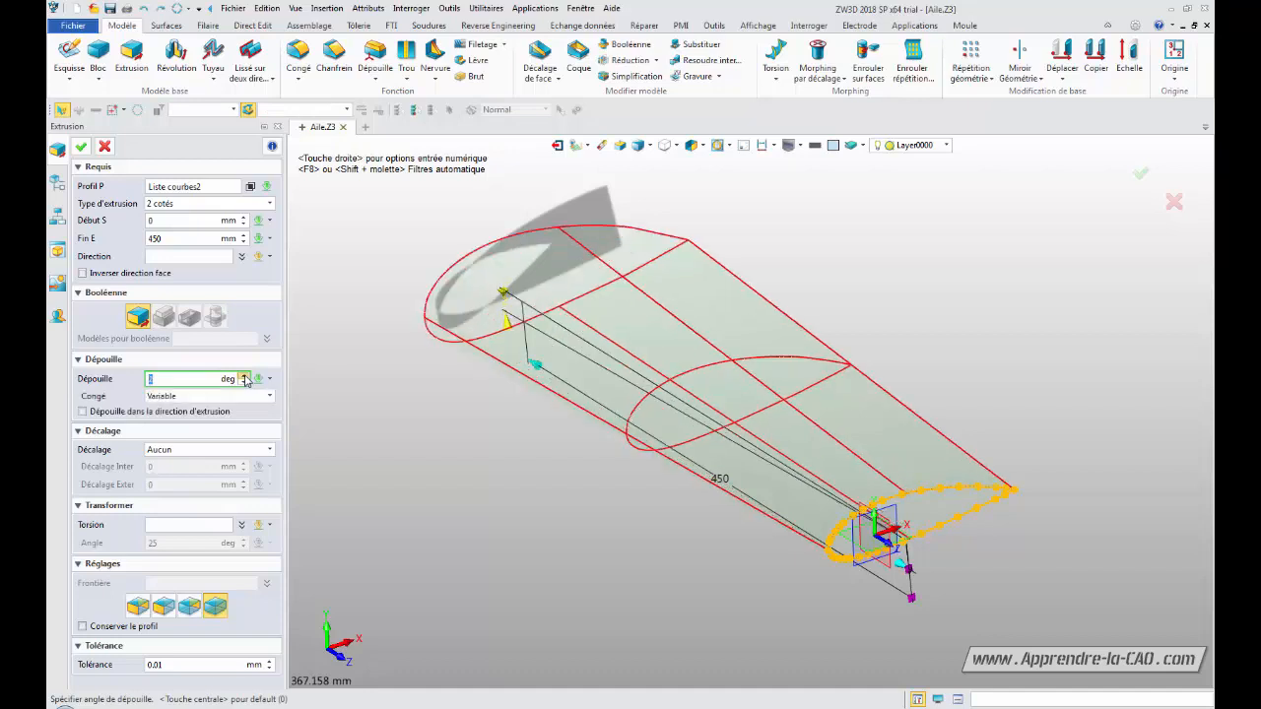
pyautogui.click(245, 377)
pyautogui.click(245, 378)
pyautogui.click(244, 378)
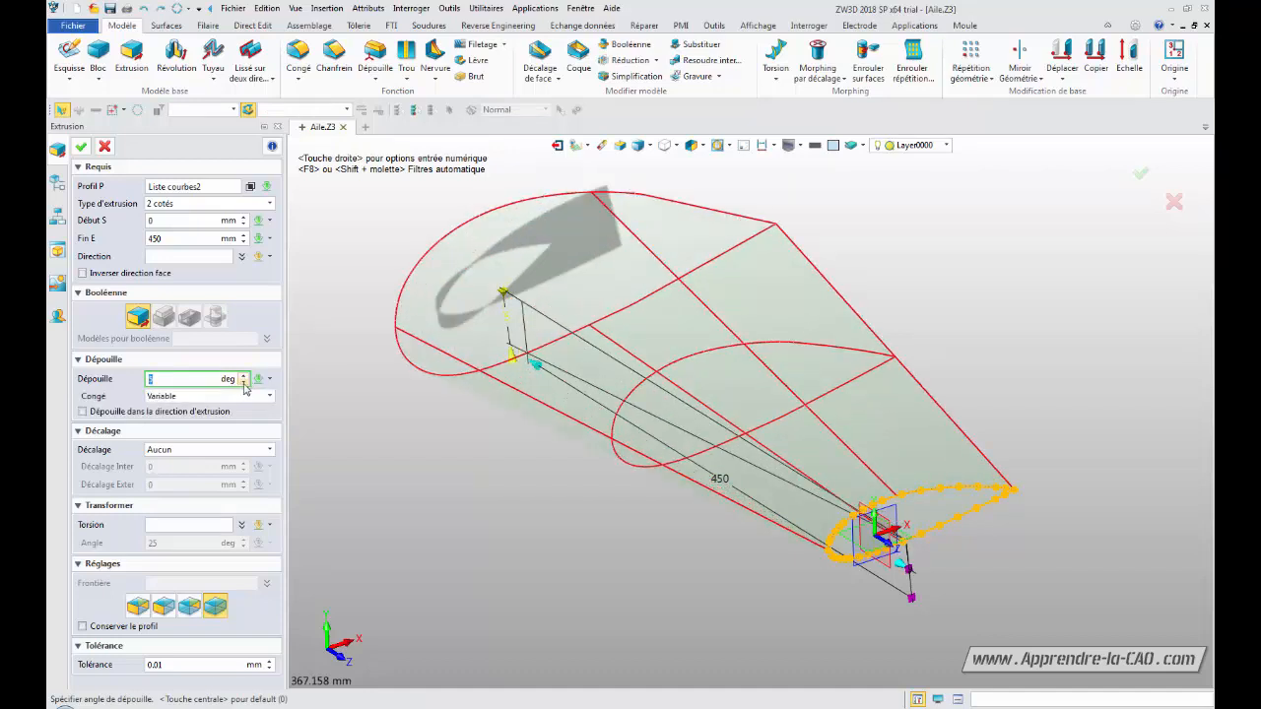
pyautogui.click(245, 385)
pyautogui.click(244, 384)
pyautogui.click(244, 385)
pyautogui.click(245, 384)
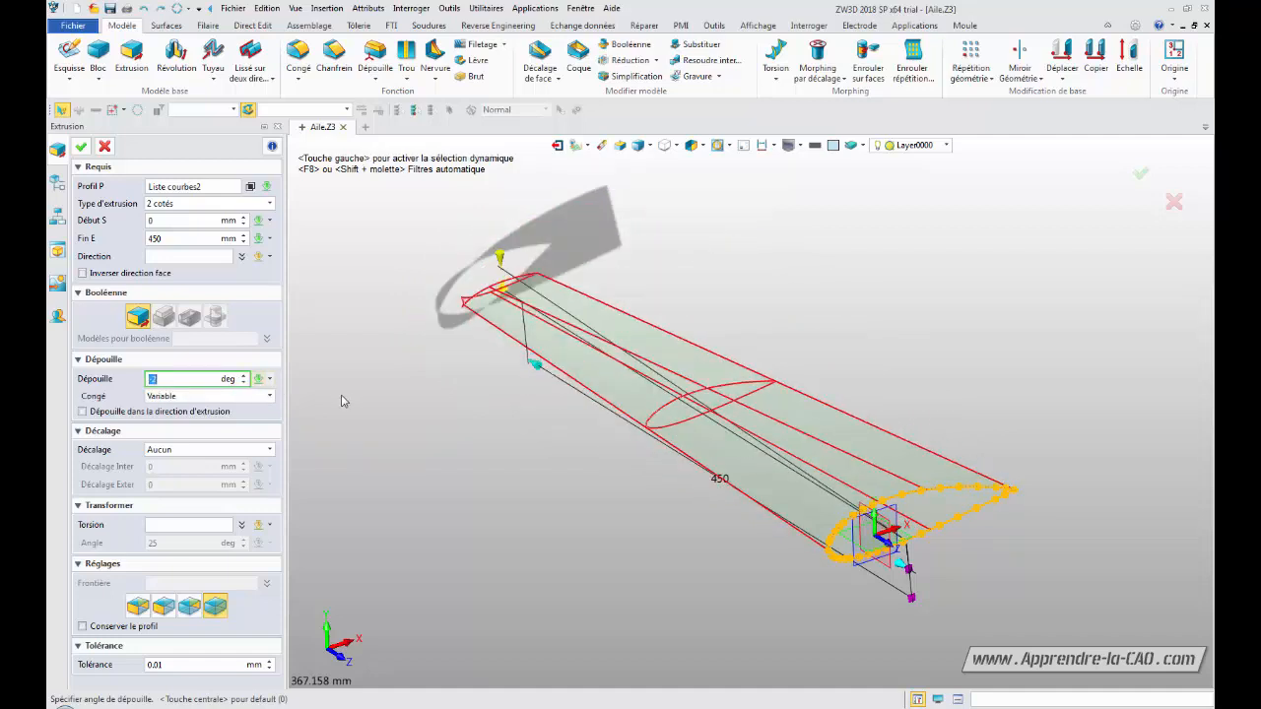
pyautogui.click(81, 146)
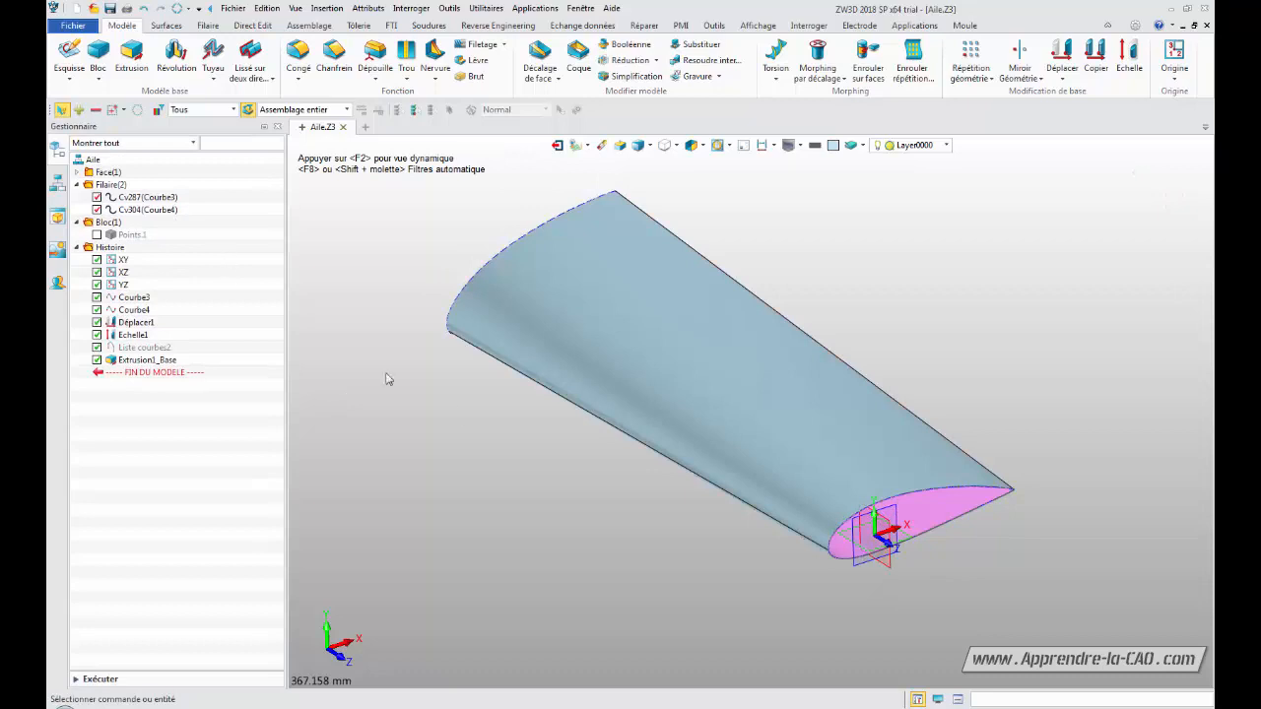
# Reopen the wing extrusion for editing and clear its twist point.
pyautogui.moveTo(475, 497); pyautogui.dragTo(422, 459, button='right')
pyautogui.click(129, 360)
pyautogui.rightClick(129, 361)
pyautogui.click(138, 346)
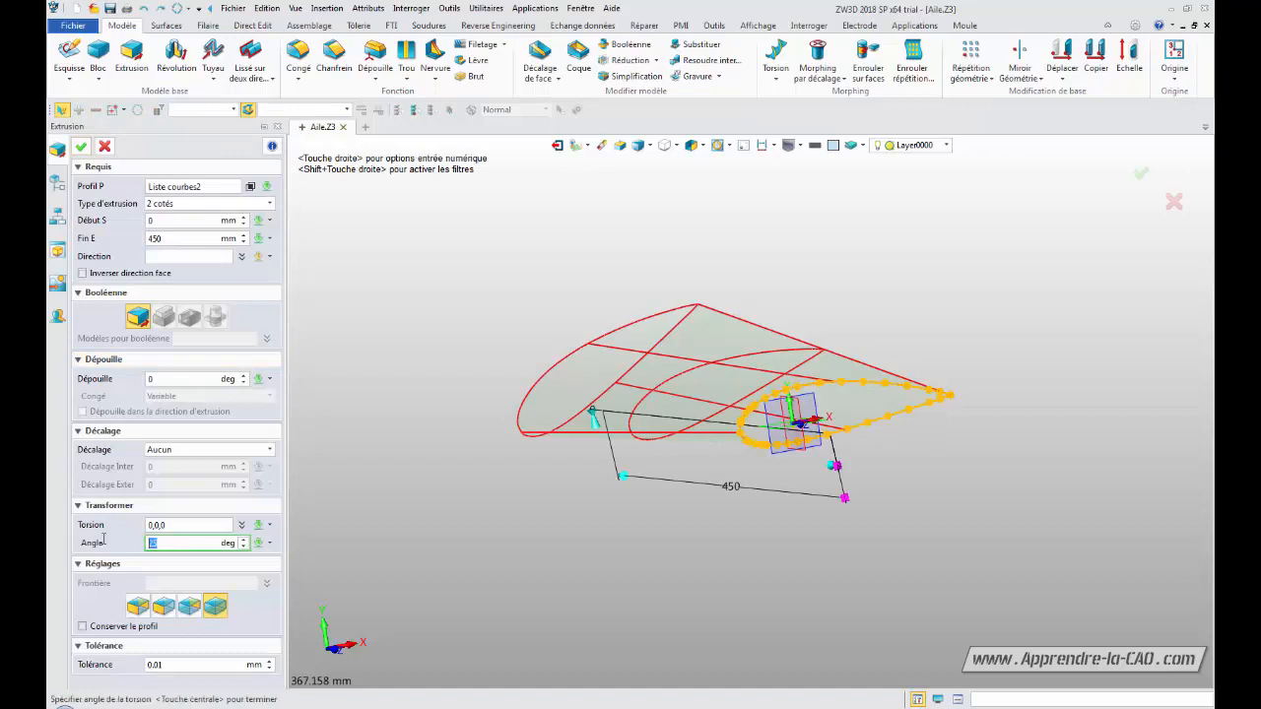
pyautogui.click(151, 524)
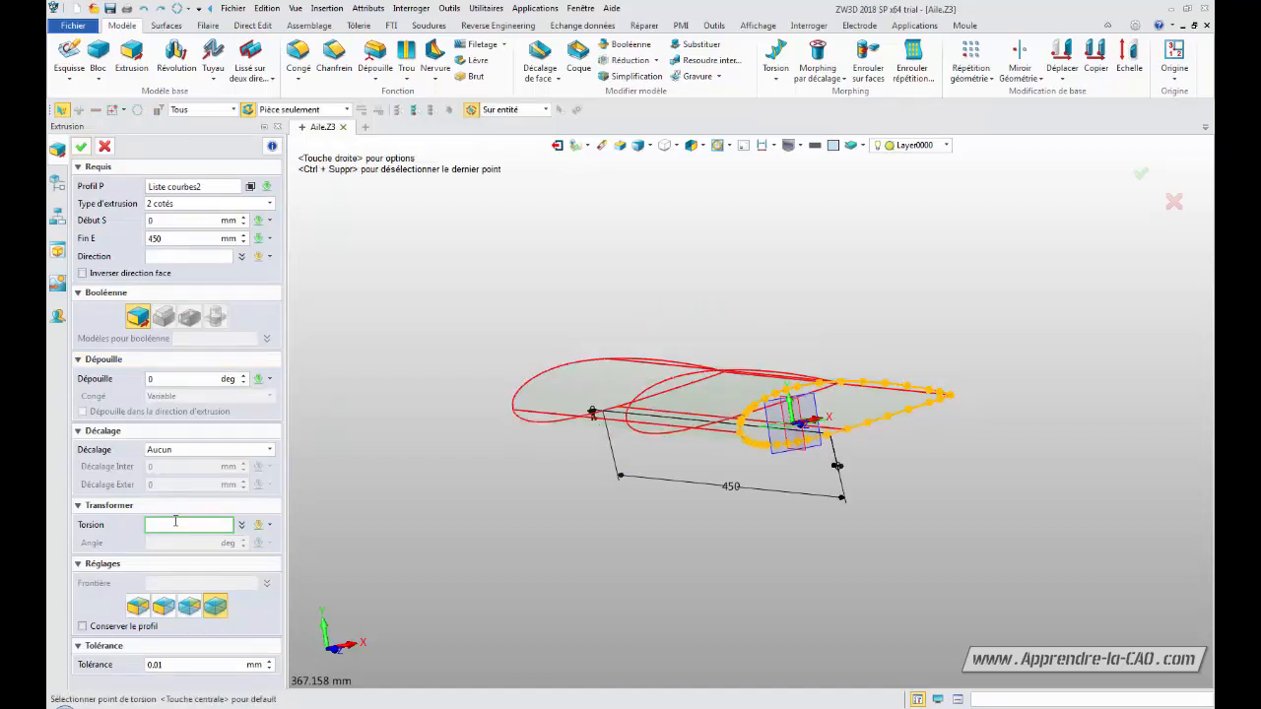
# Set the draft angle to 4 degrees and validate the 450 mm wing extrusion.
pyautogui.click(185, 379)
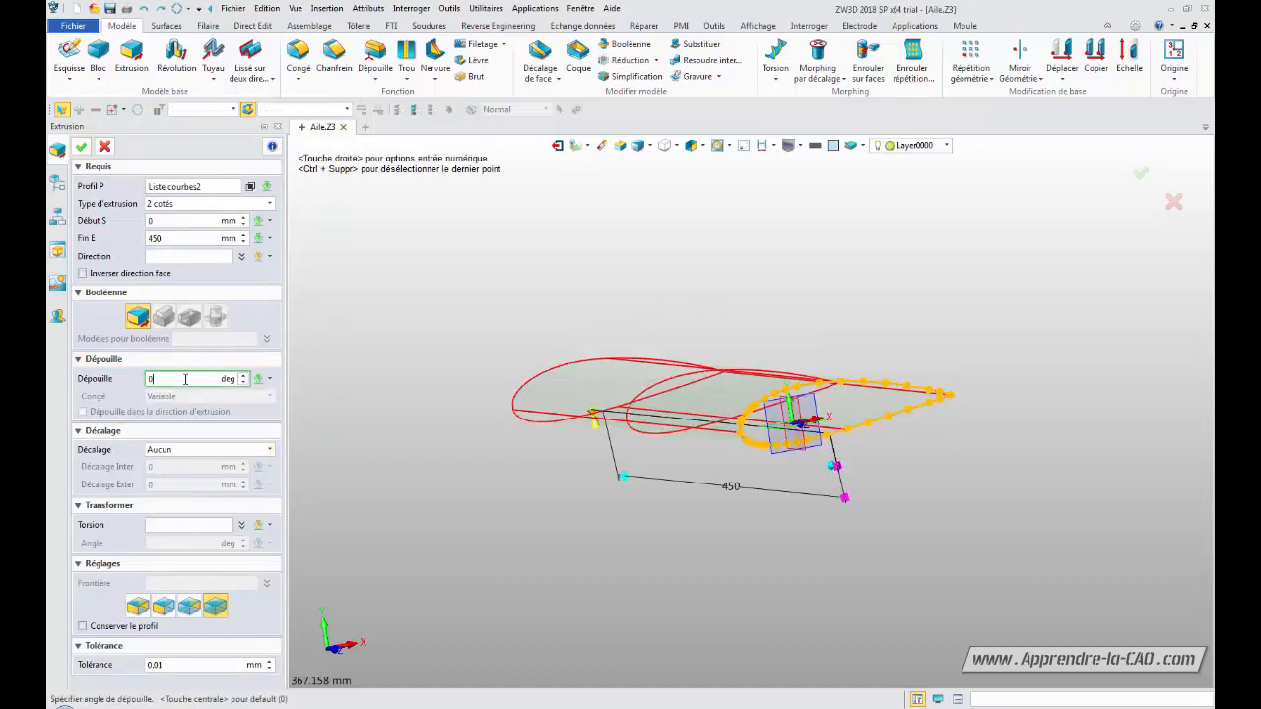
pyautogui.click(244, 376)
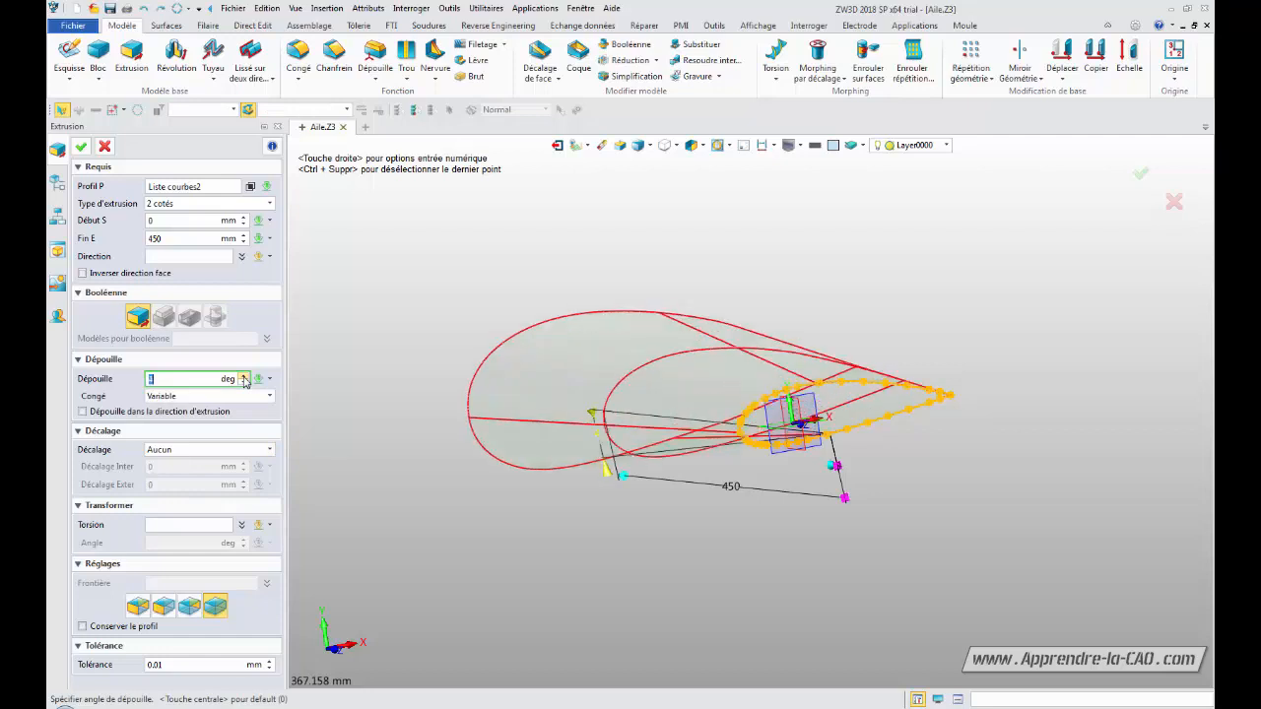
pyautogui.click(81, 146)
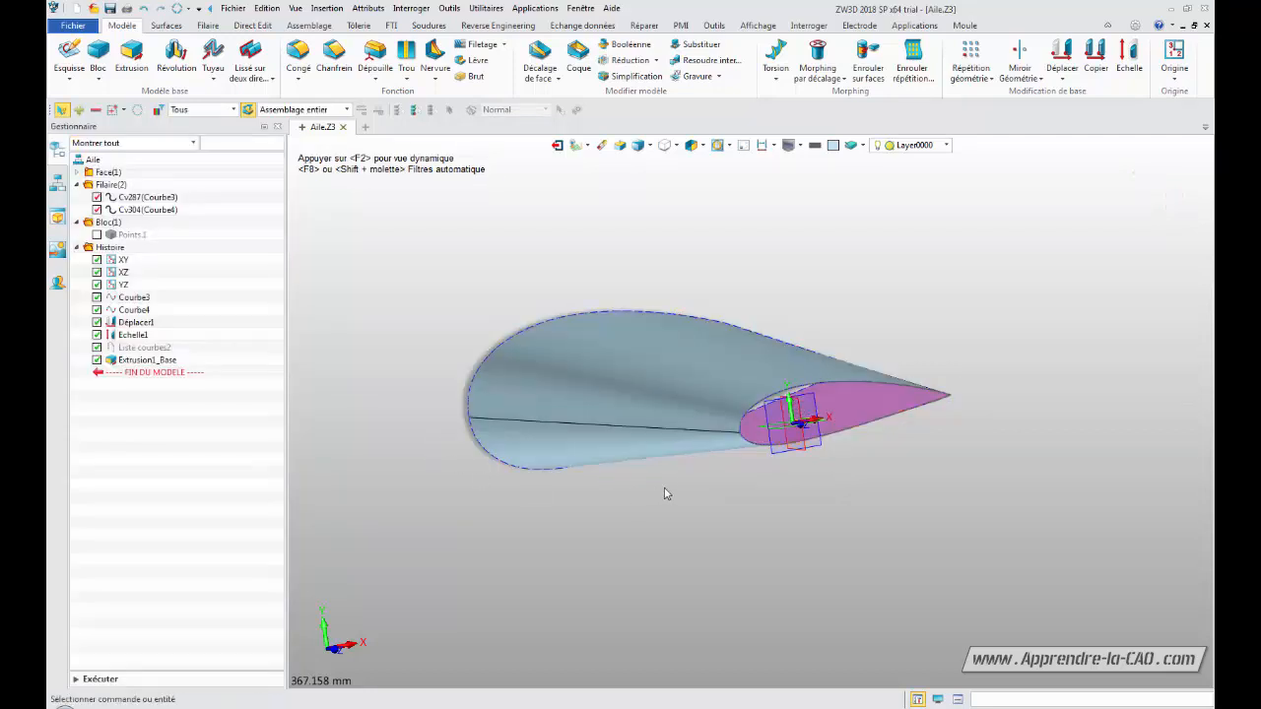
pyautogui.moveTo(667, 492); pyautogui.dragTo(774, 385, button='middle')
pyautogui.moveTo(981, 356); pyautogui.dragTo(839, 425, button='middle')
pyautogui.moveTo(720, 493); pyautogui.dragTo(689, 474, button='middle')
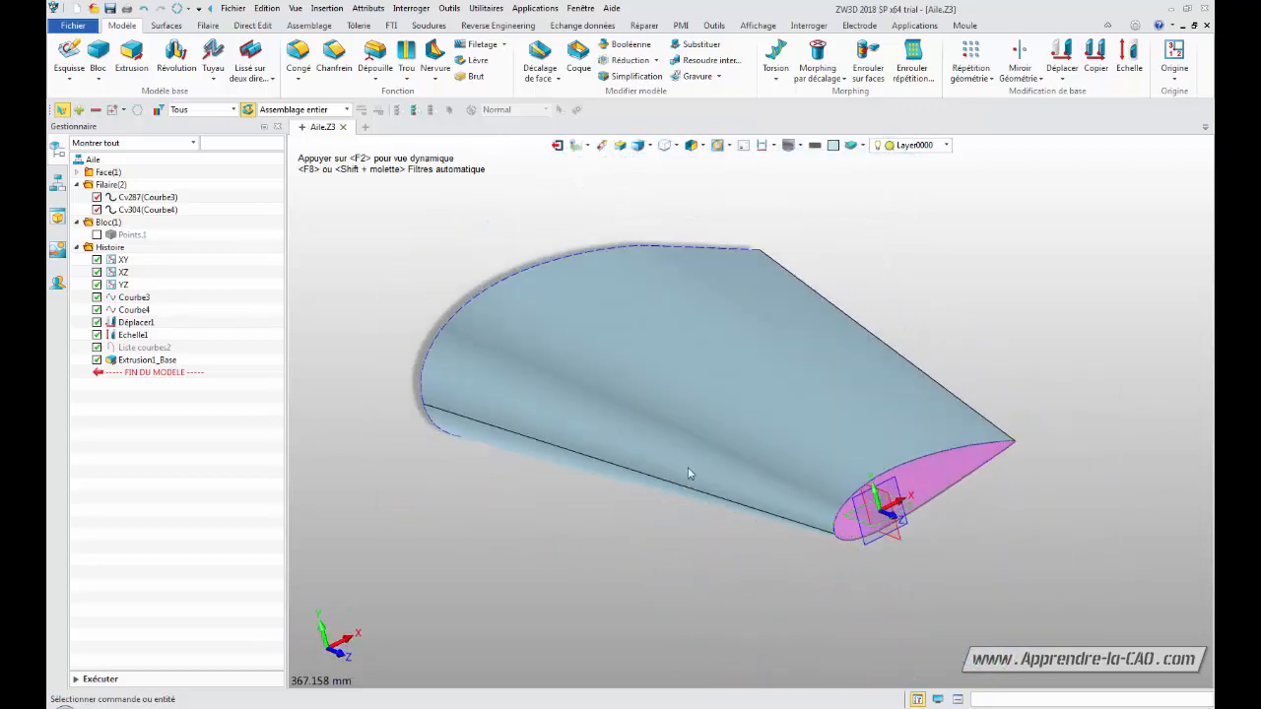
# Reopen the wing extrusion for editing and try a draft angle of -4 degrees, keeping the variable corner option.
pyautogui.rightClick(145, 360)
pyautogui.click(150, 349)
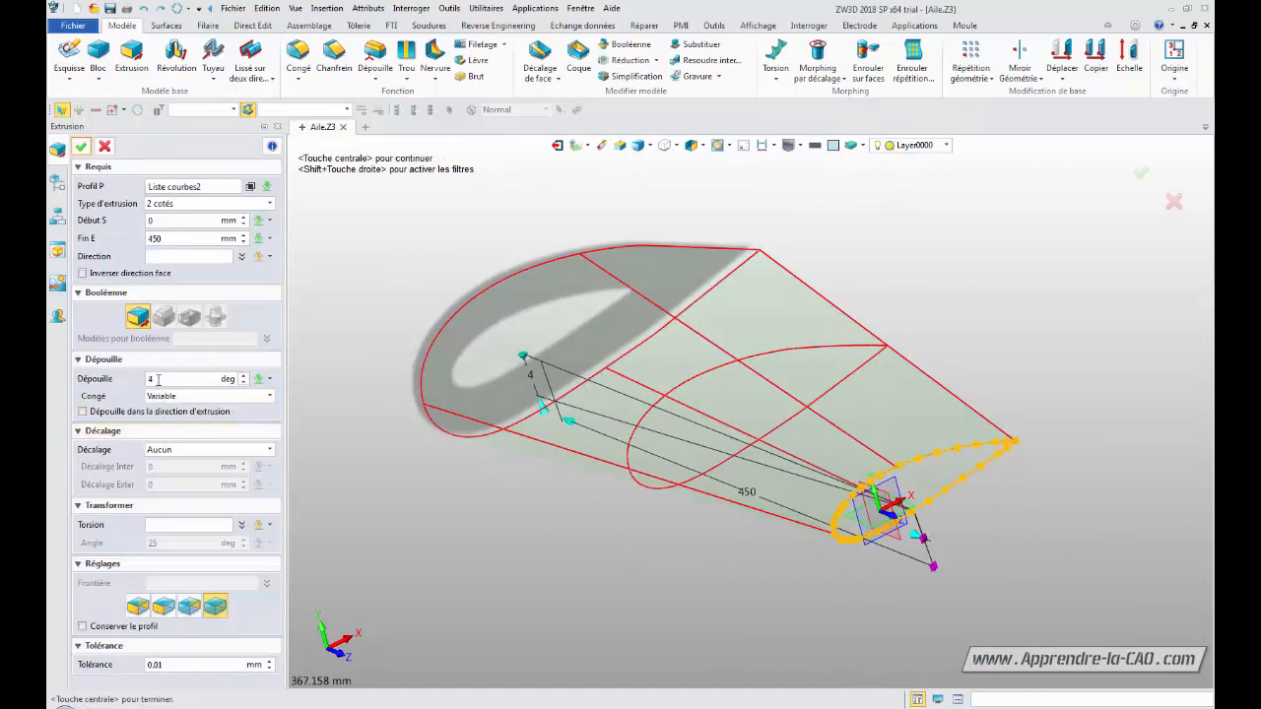
pyautogui.click(150, 378)
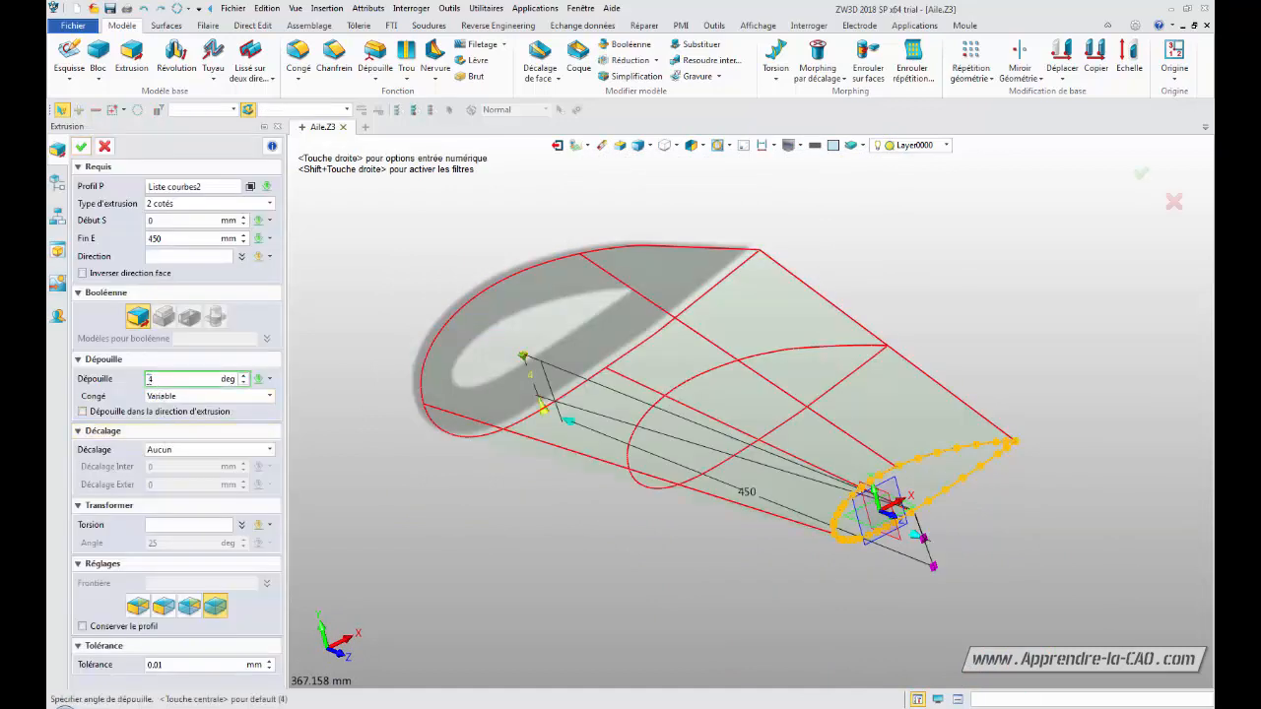
pyautogui.click(184, 396)
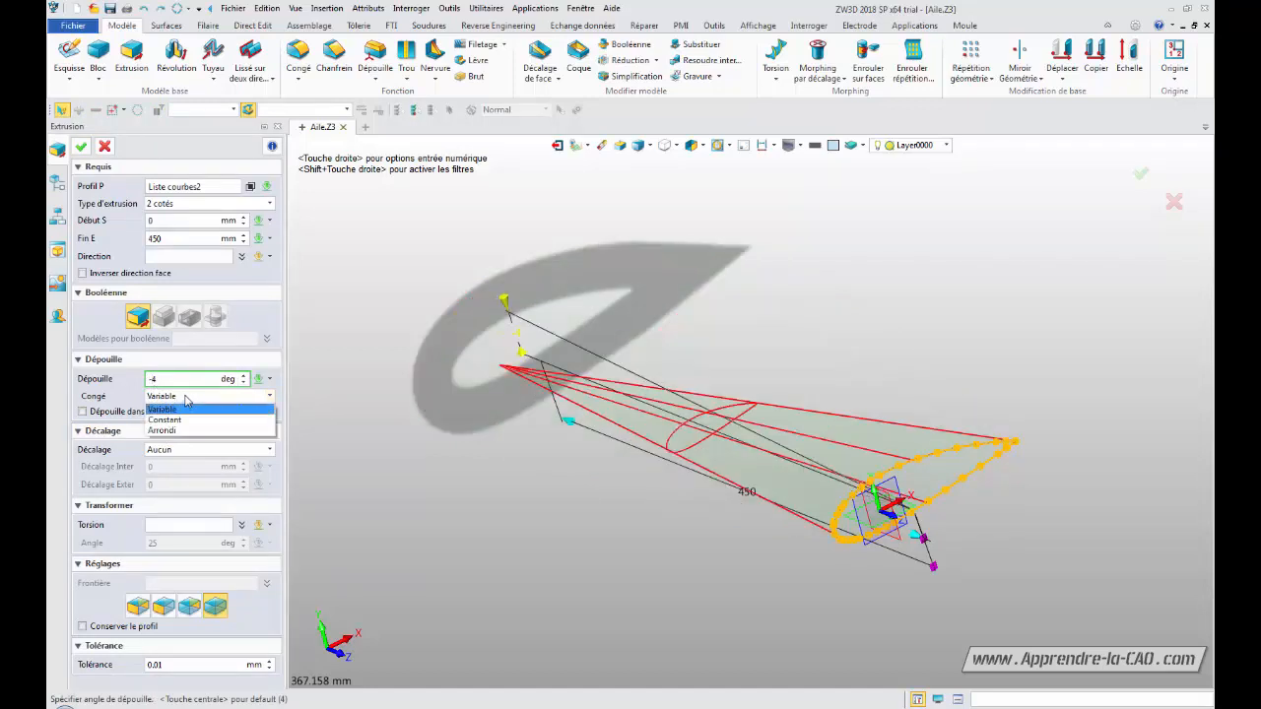
pyautogui.click(185, 399)
pyautogui.click(184, 398)
pyautogui.click(187, 380)
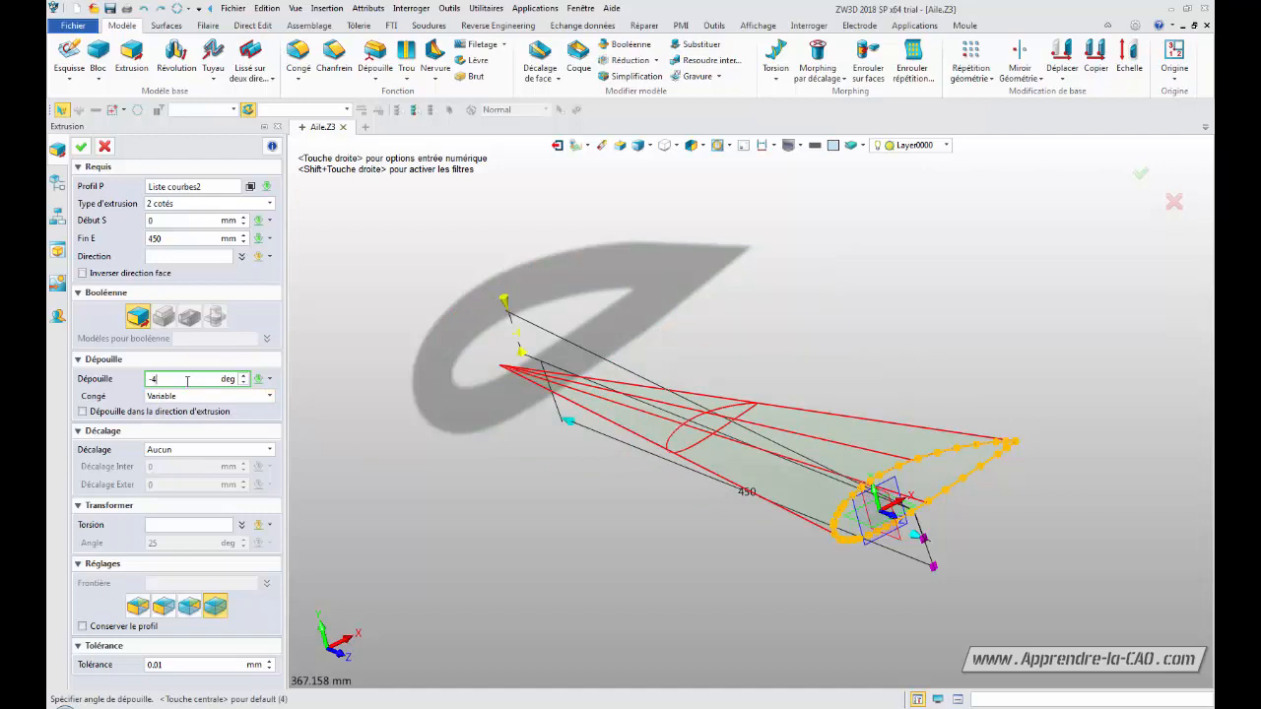
# Try a draft angle of -2 degrees, examine the previewed wing tip, and leave the extrusion edit.
pyautogui.click(243, 383)
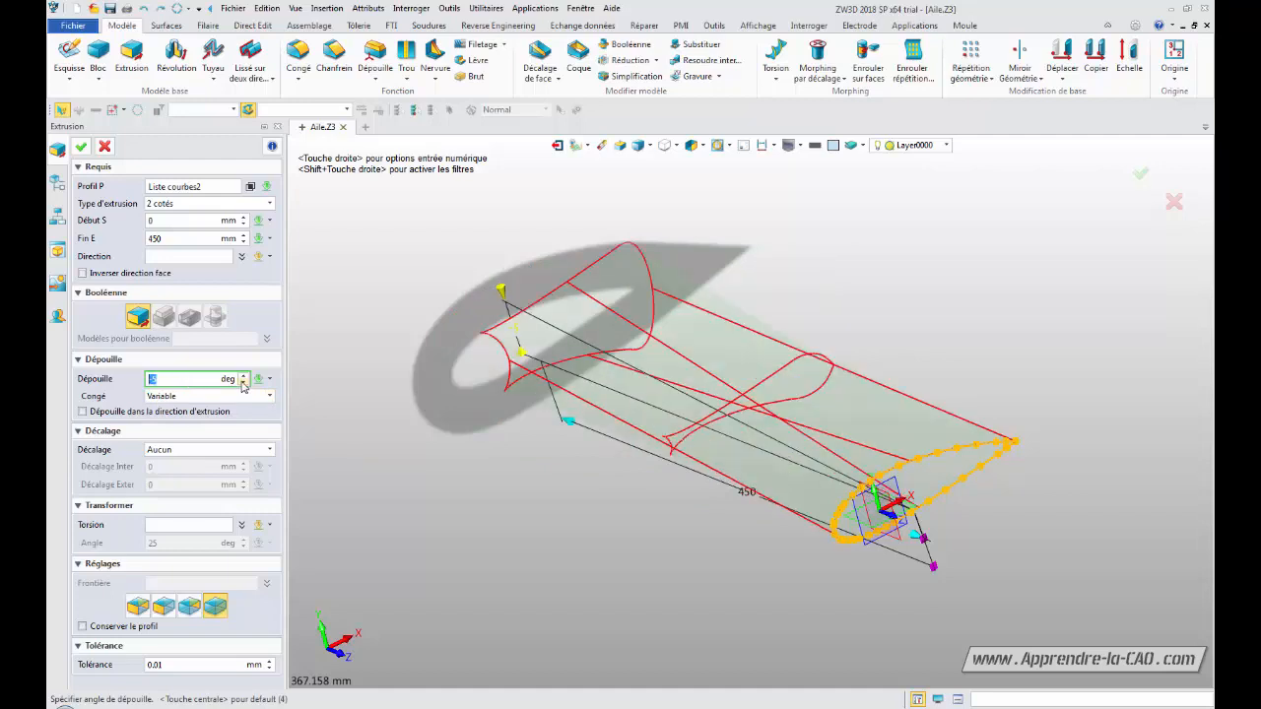
pyautogui.click(243, 383)
pyautogui.click(244, 382)
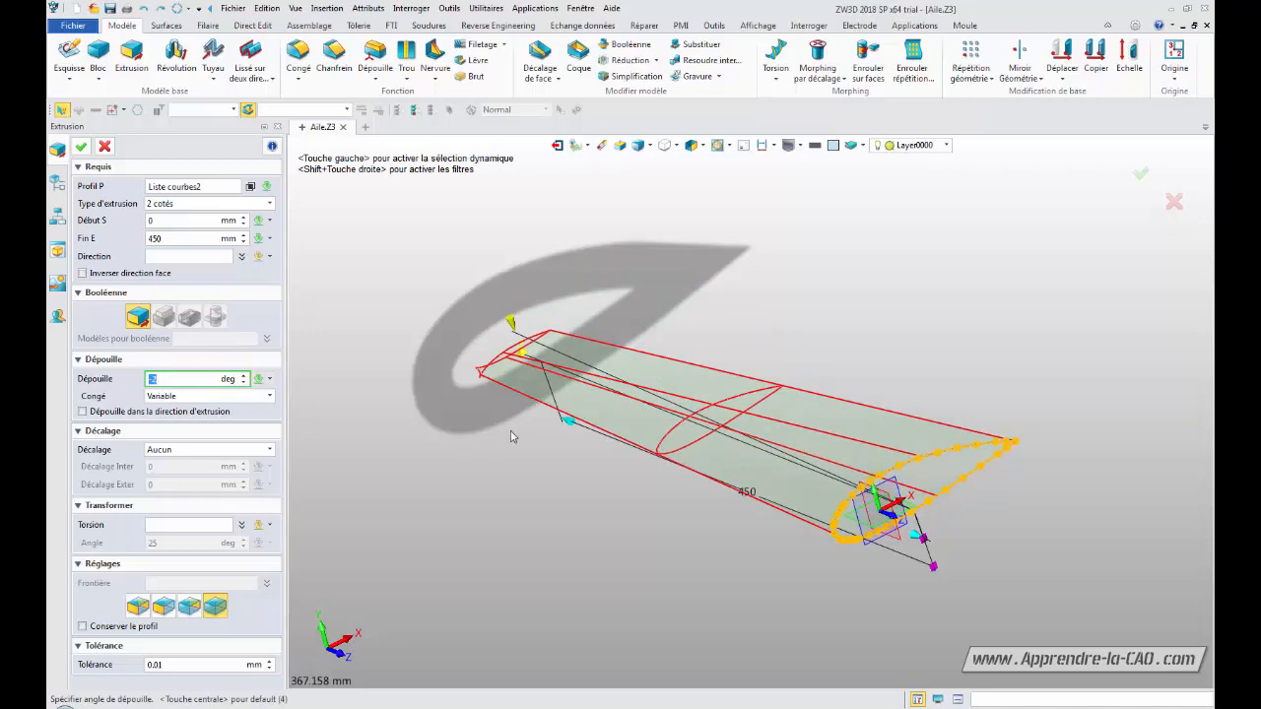
pyautogui.scroll(6, 516, 433)
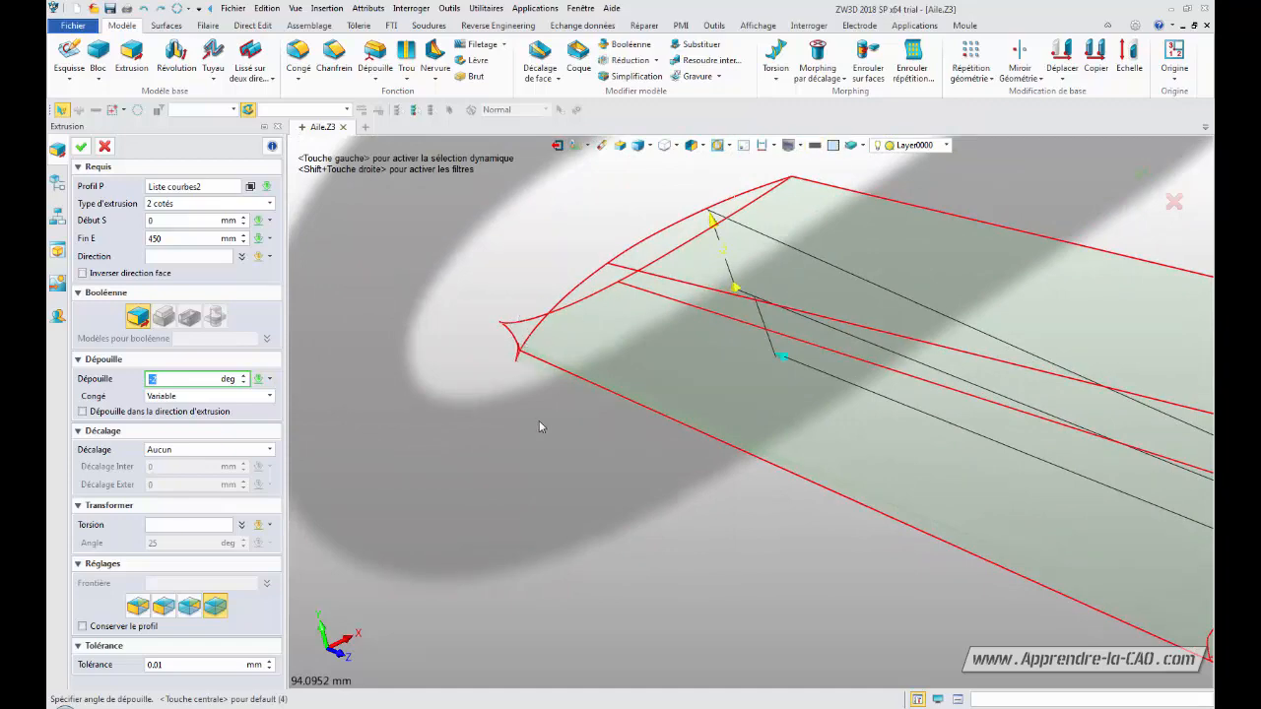
pyautogui.scroll(-5, 539, 421)
pyautogui.scroll(-4, 572, 462)
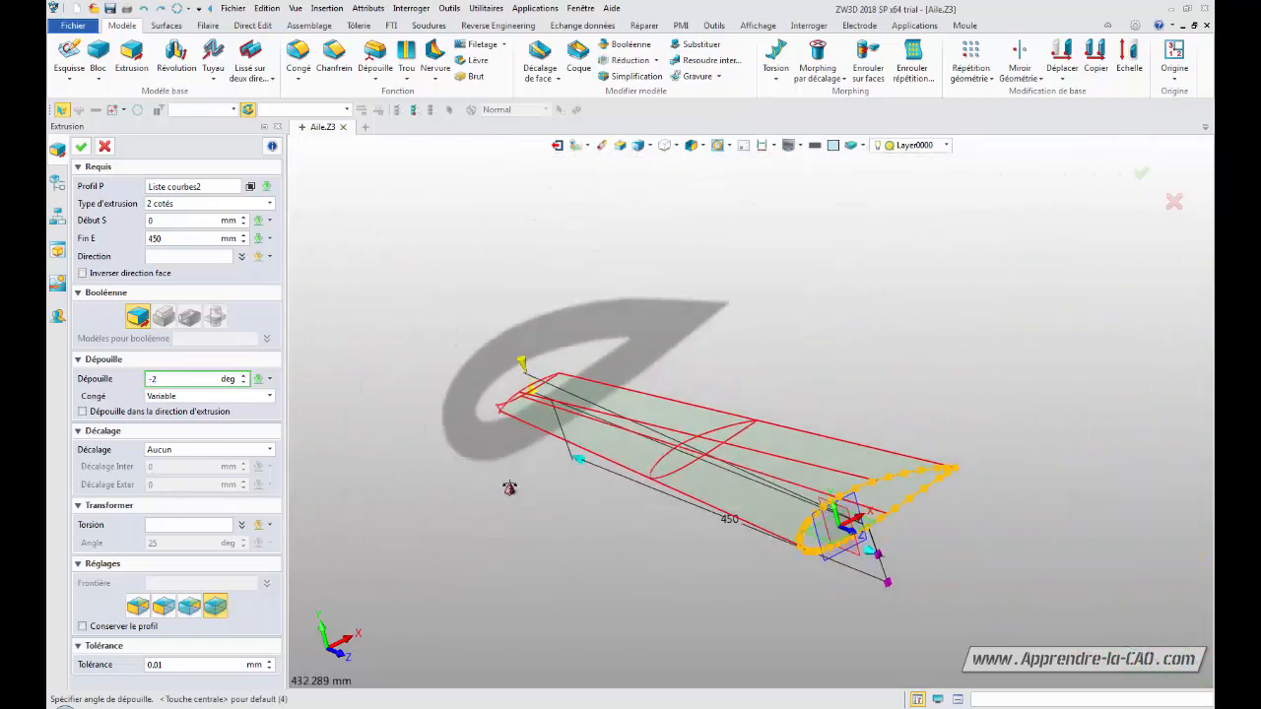
pyautogui.click(81, 146)
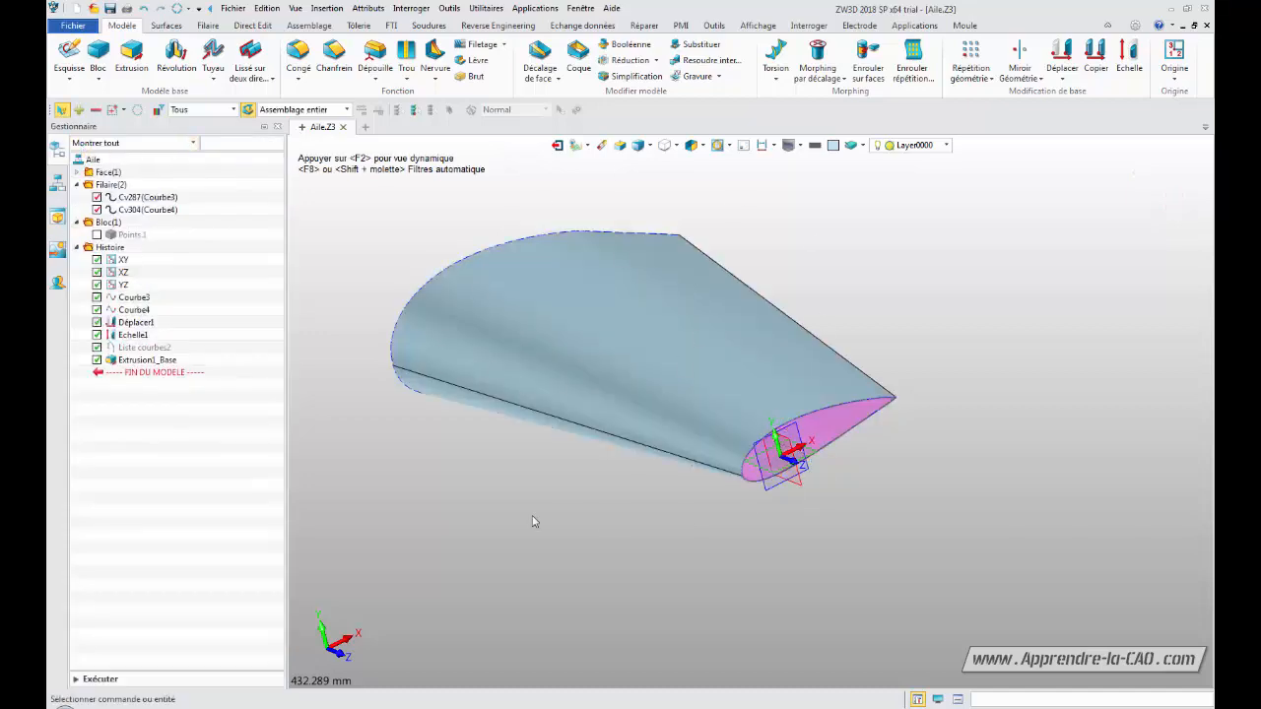
pyautogui.moveTo(532, 522); pyautogui.dragTo(516, 501, button='middle')
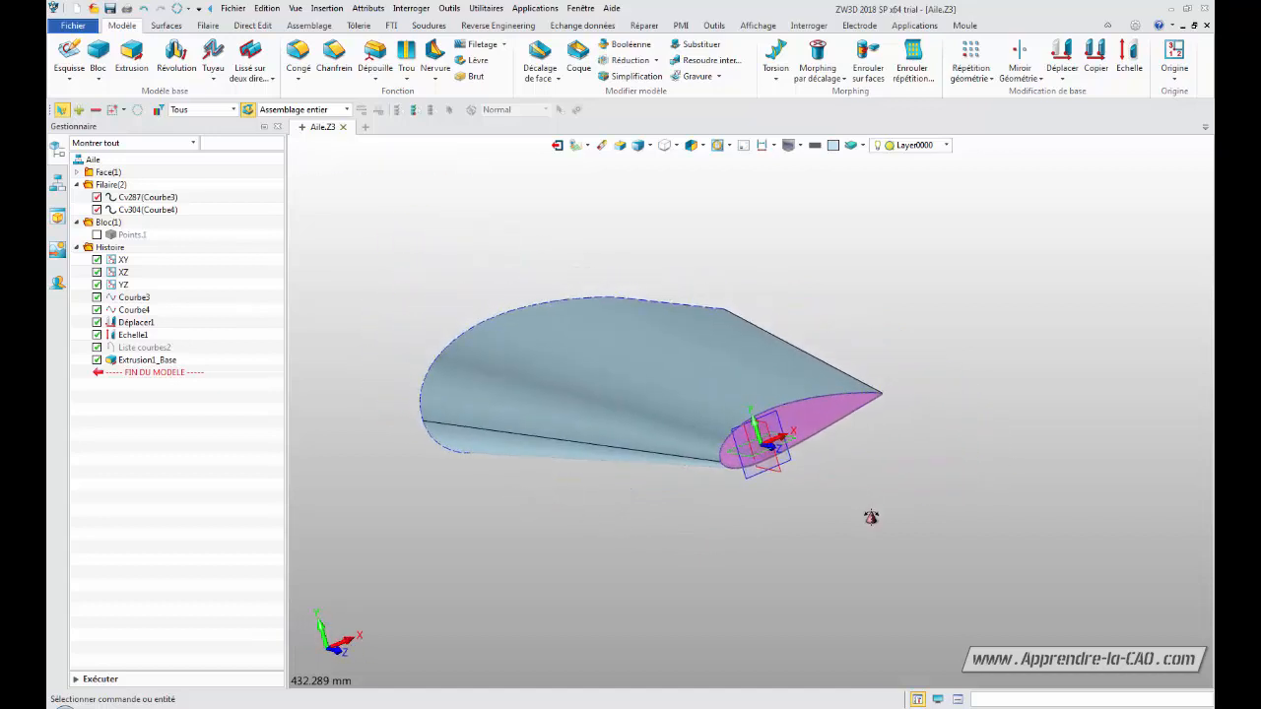
pyautogui.moveTo(871, 518); pyautogui.dragTo(884, 544, button='middle')
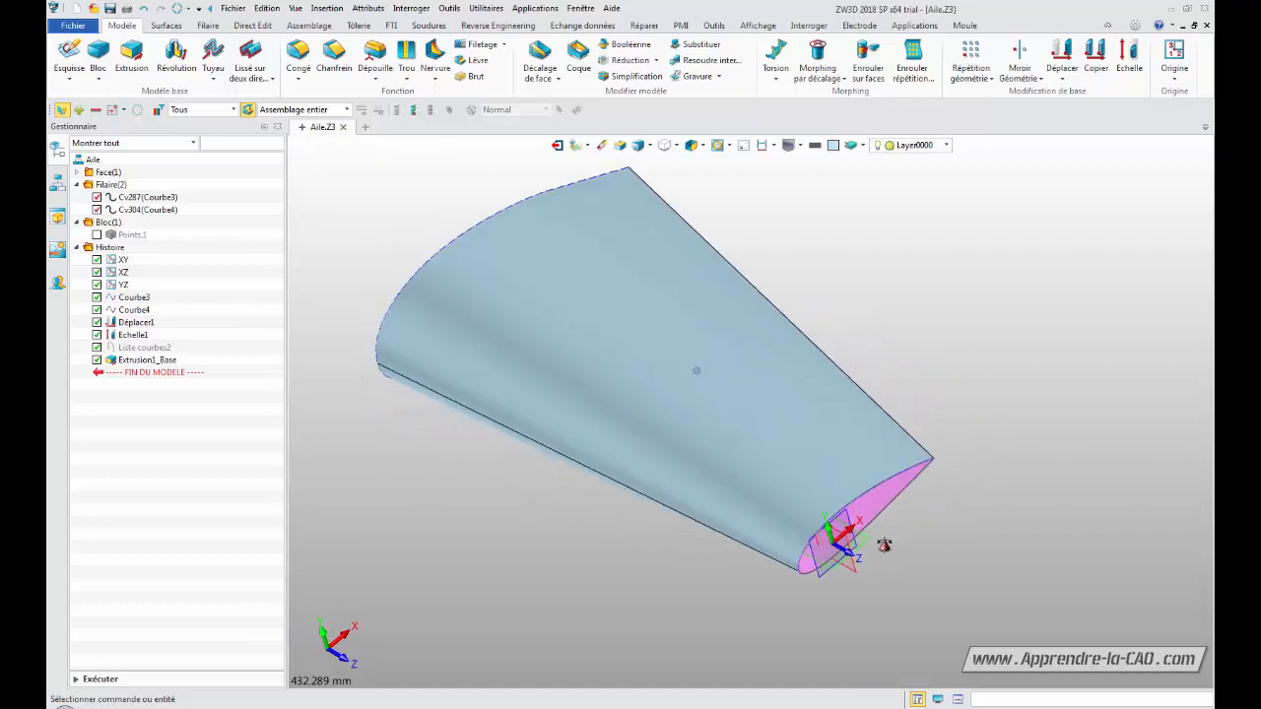
pyautogui.moveTo(344, 435); pyautogui.dragTo(359, 398, button='middle')
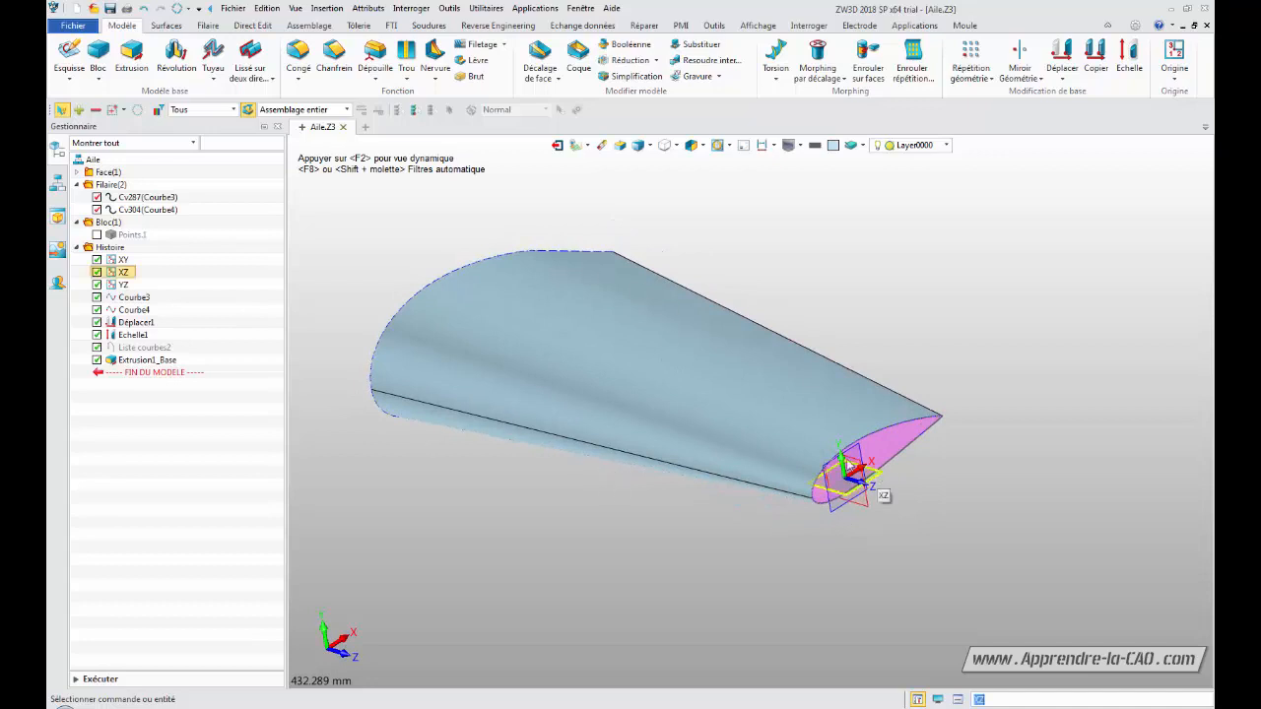
pyautogui.click(251, 74)
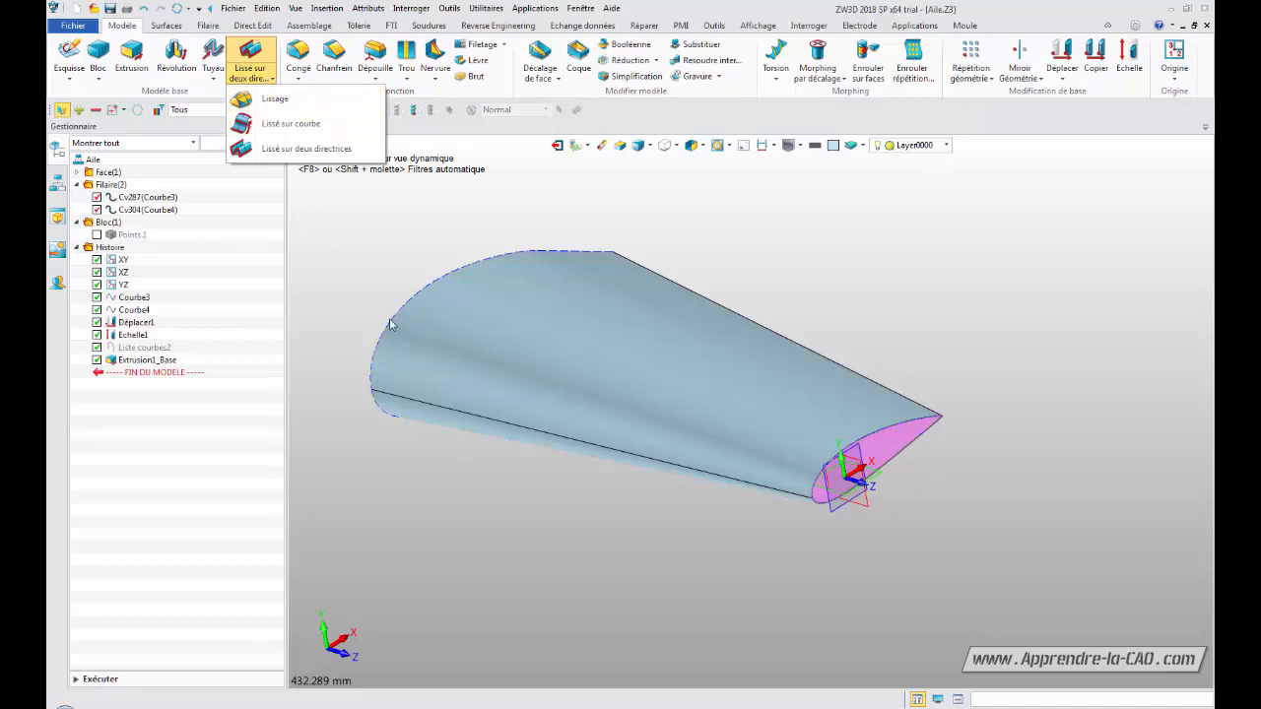
pyautogui.click(309, 240)
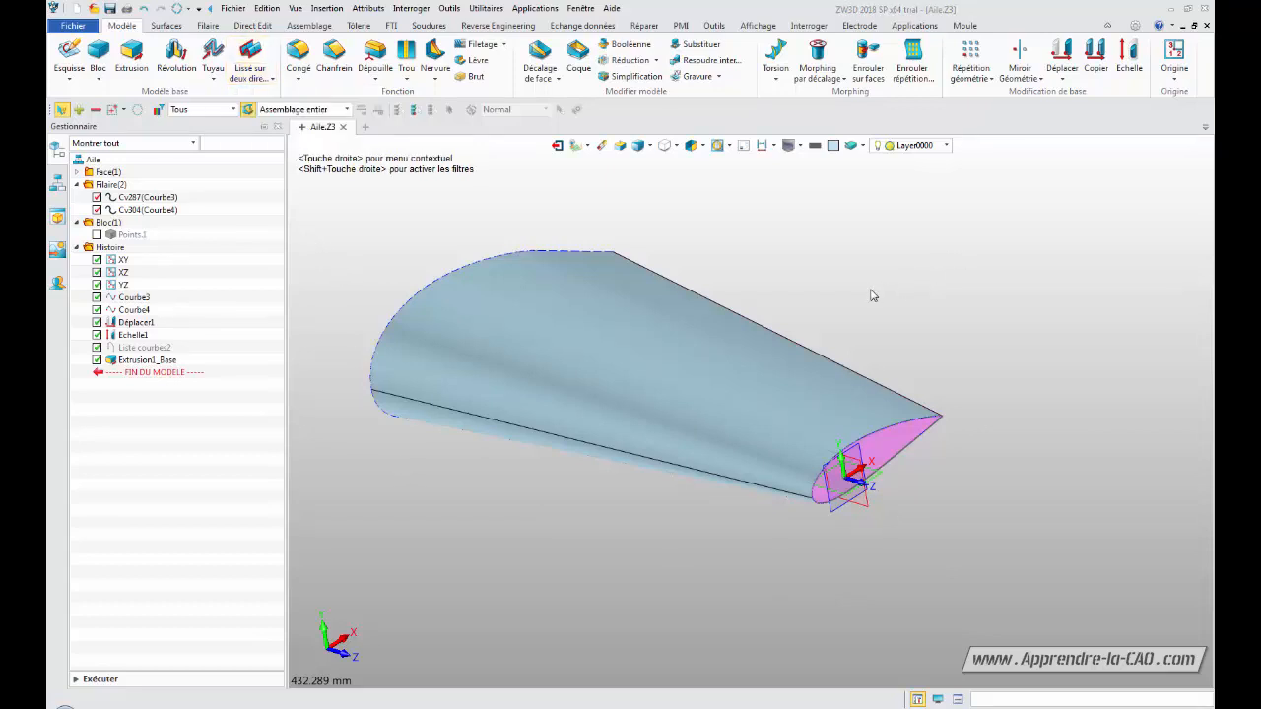
pyautogui.moveTo(870, 292); pyautogui.dragTo(900, 293, button='middle')
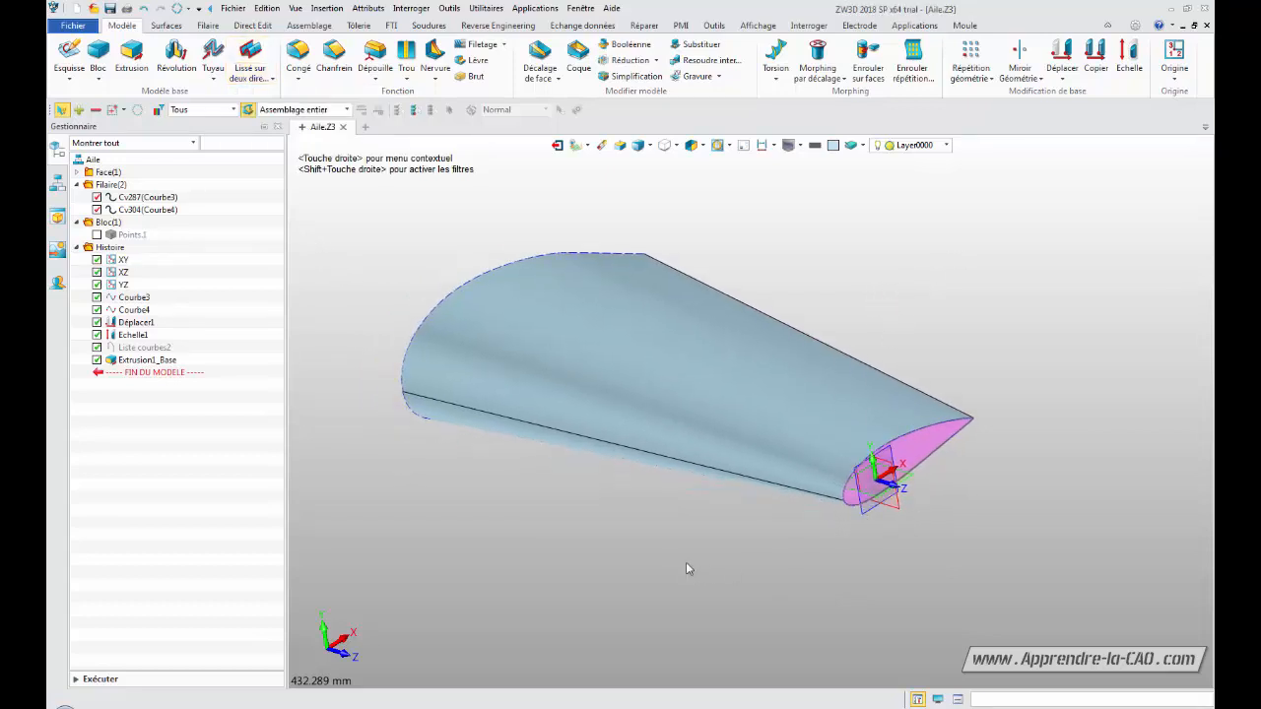